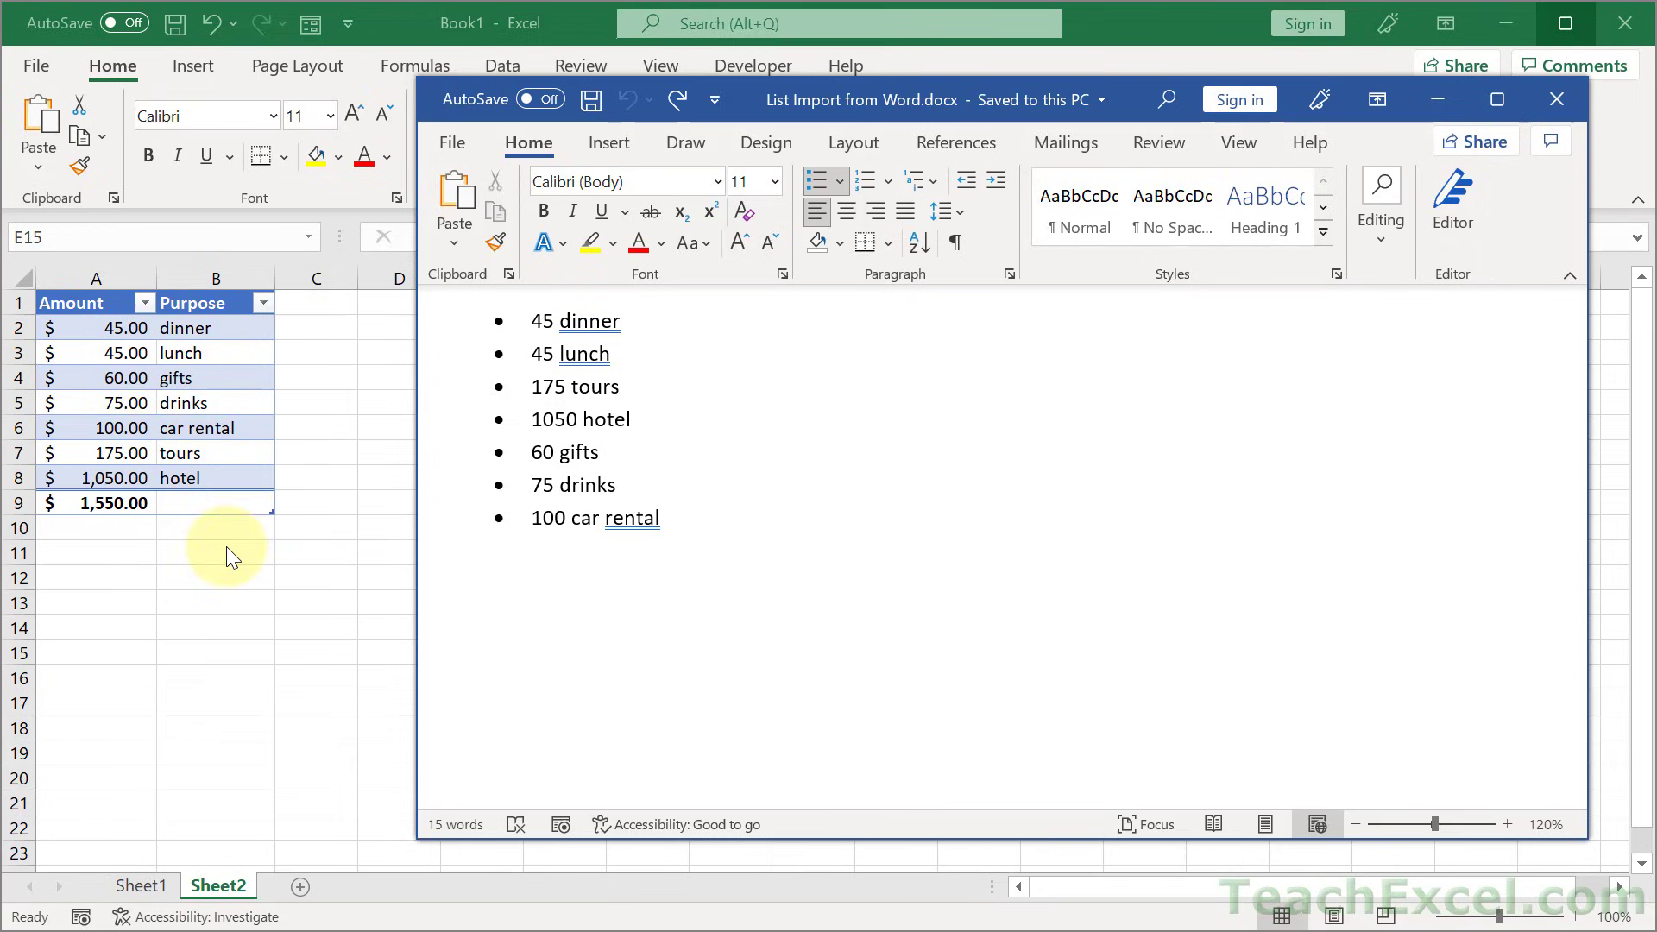
- Look over the filter options for the Amount and Purpose columns in the Excel workbook
key("alt+Tab")
left_click(145, 304)
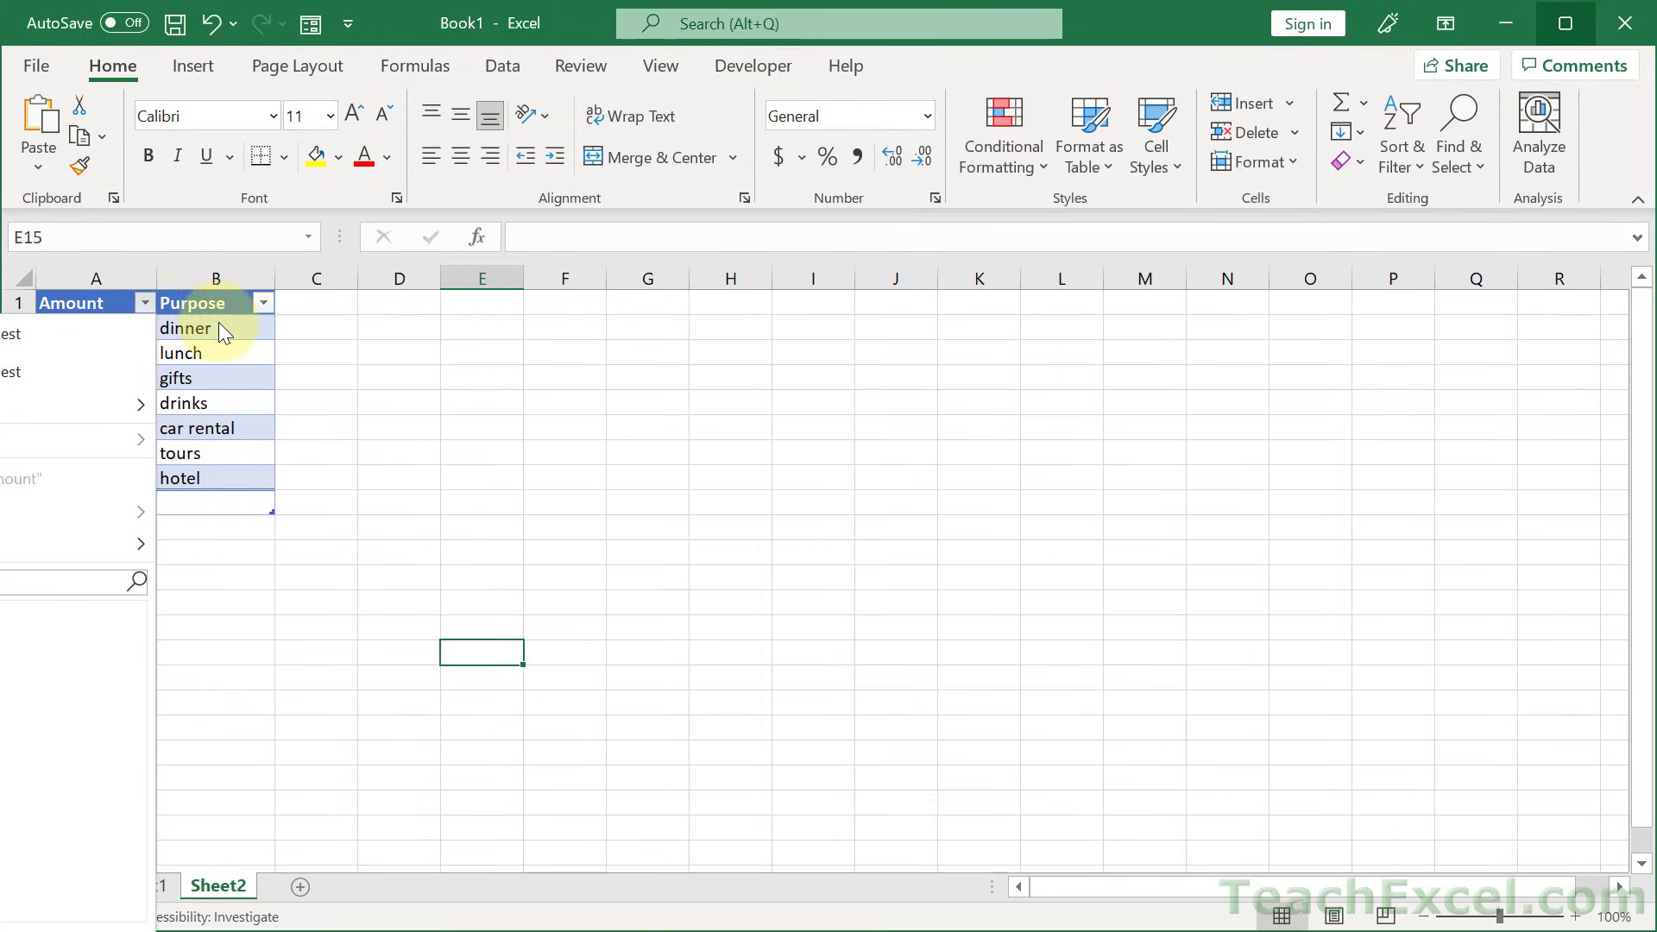
left_click(261, 301)
left_click(262, 302)
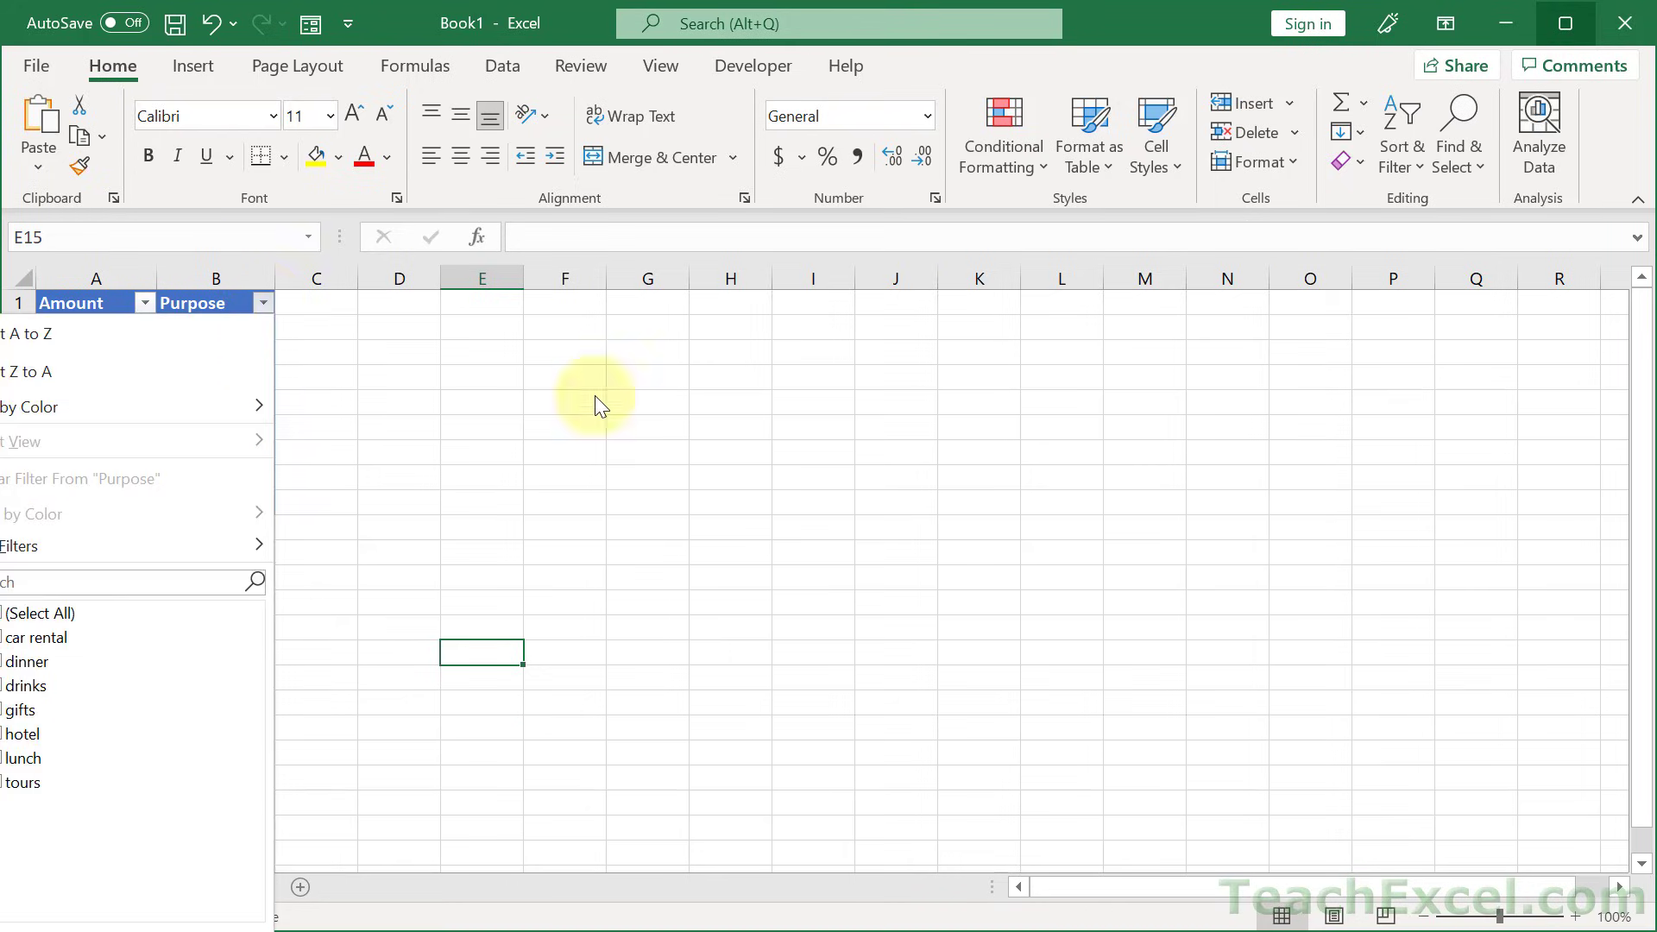
- Back in Word, select the whole bulleted budget list, from 45 dinner to 100 car rental
key("alt+Tab")
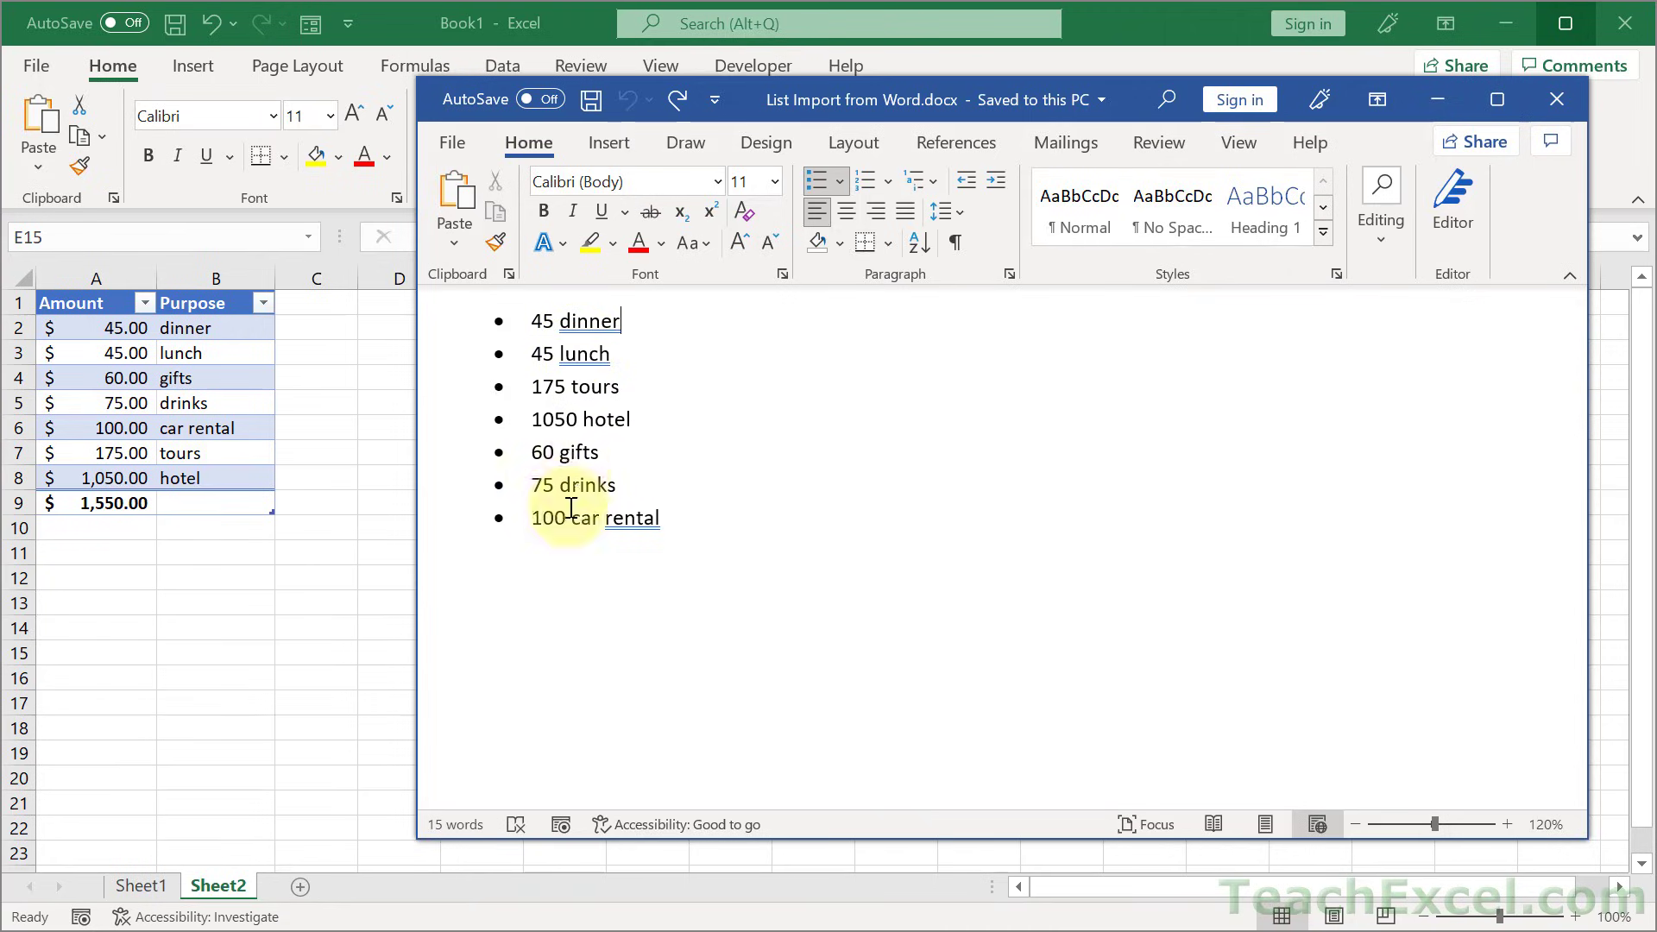
double_click(609, 515)
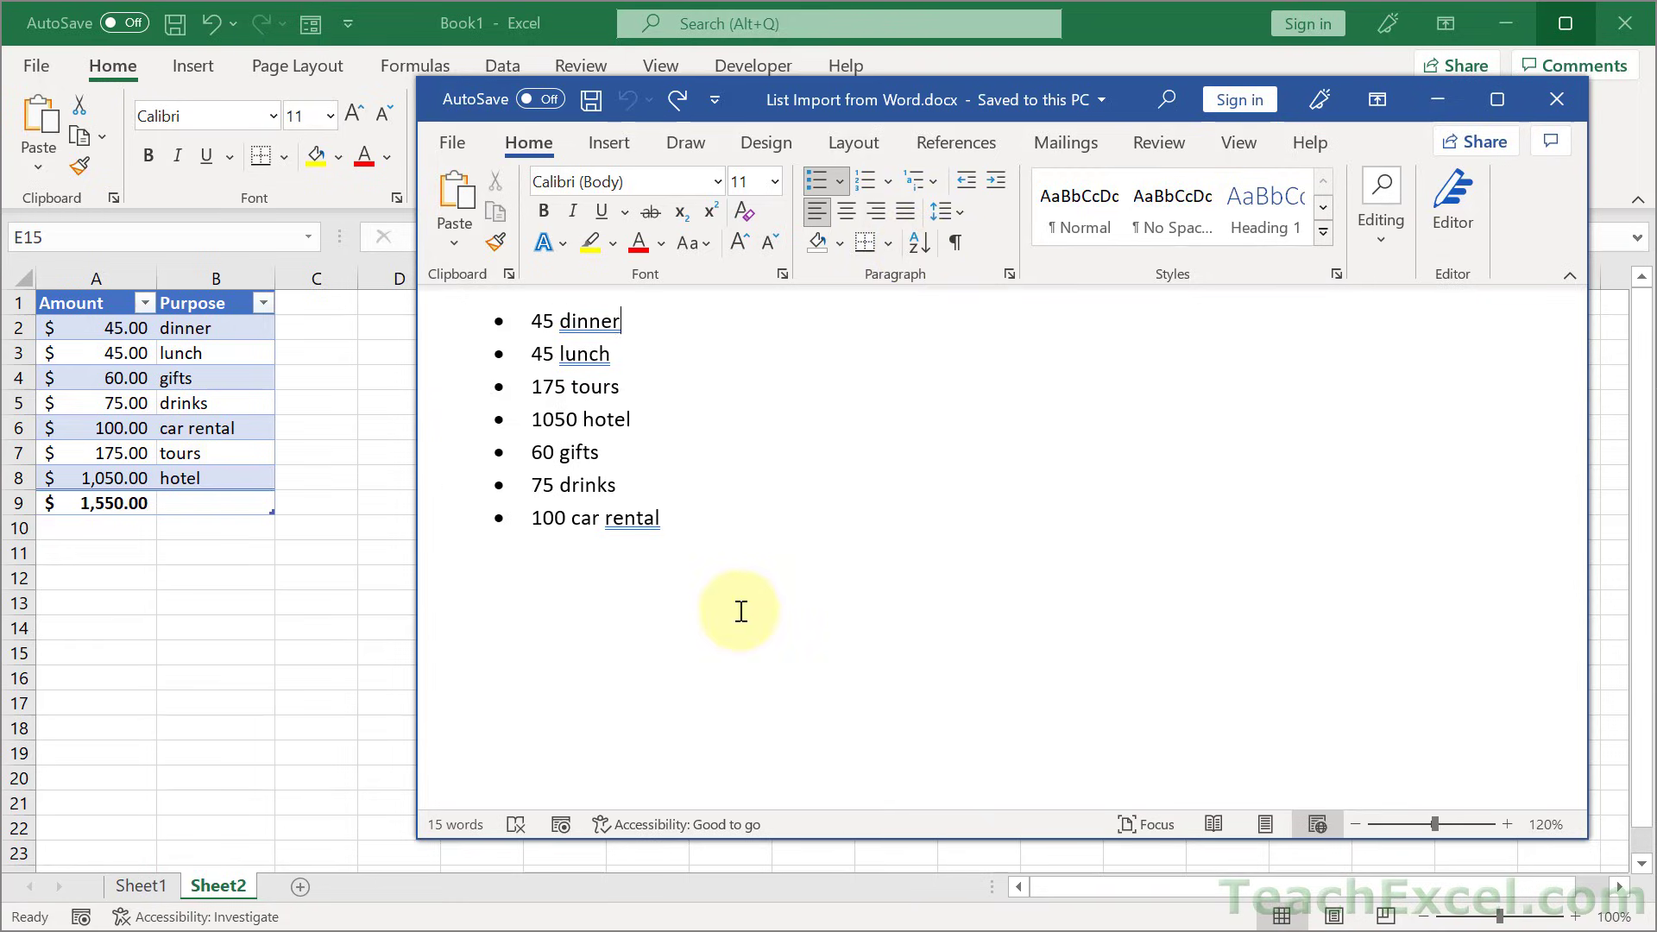
left_click_drag(687, 518, 544, 319)
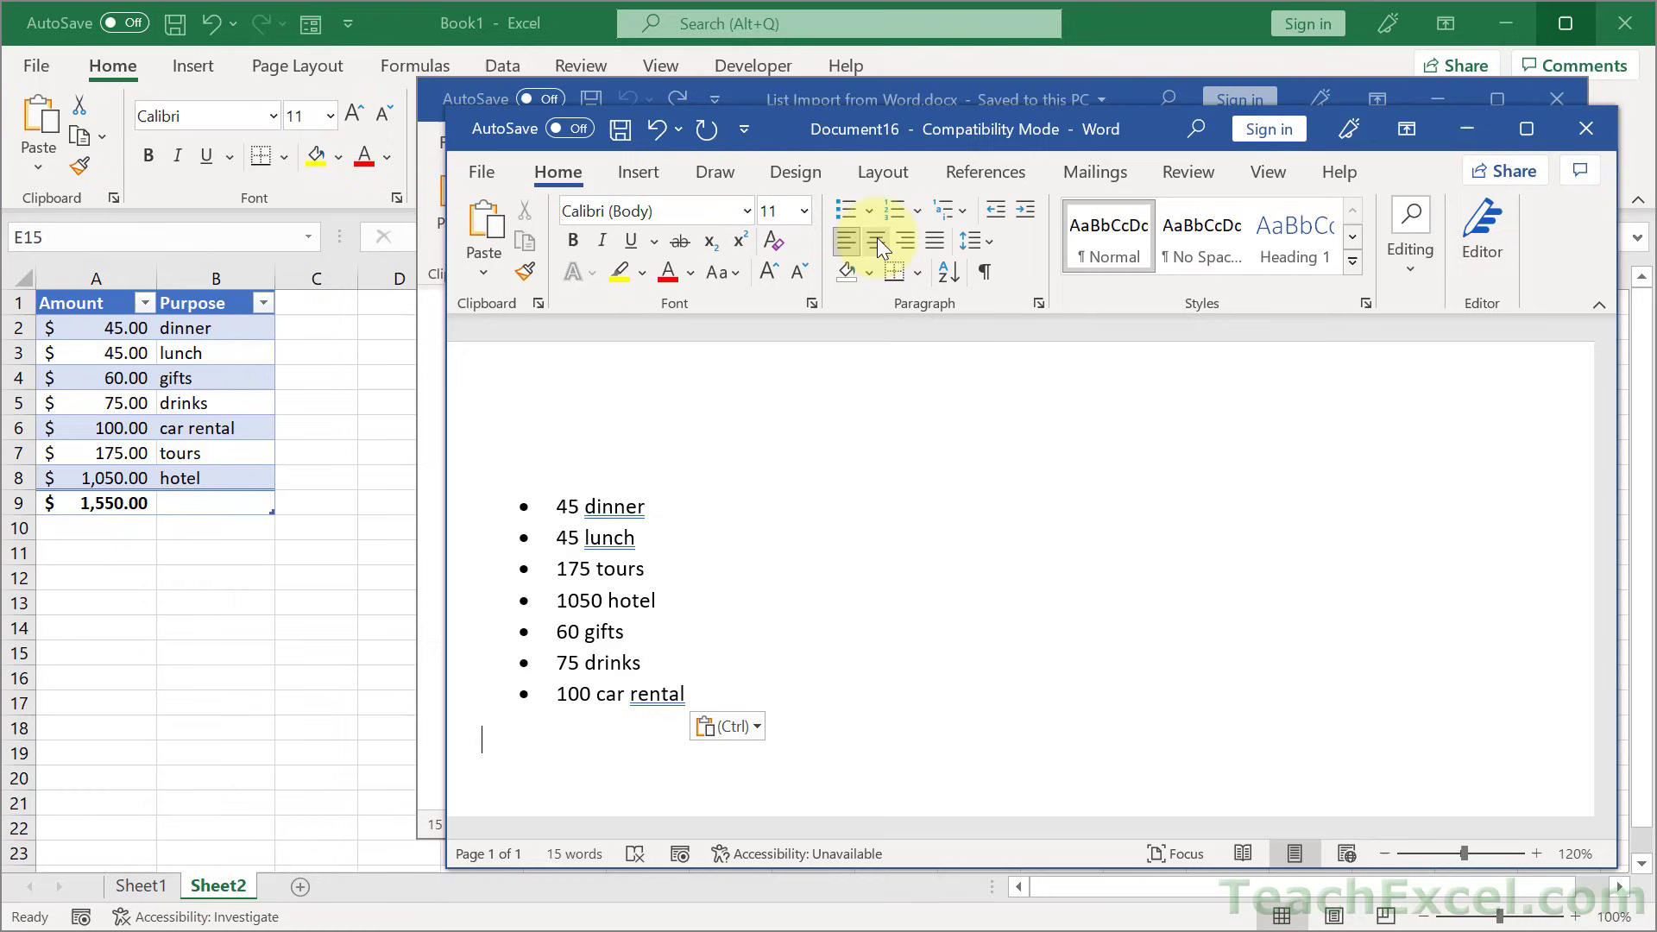
- Sort the bulleted list by Number in ascending order, then select the sorted list
left_click(945, 274)
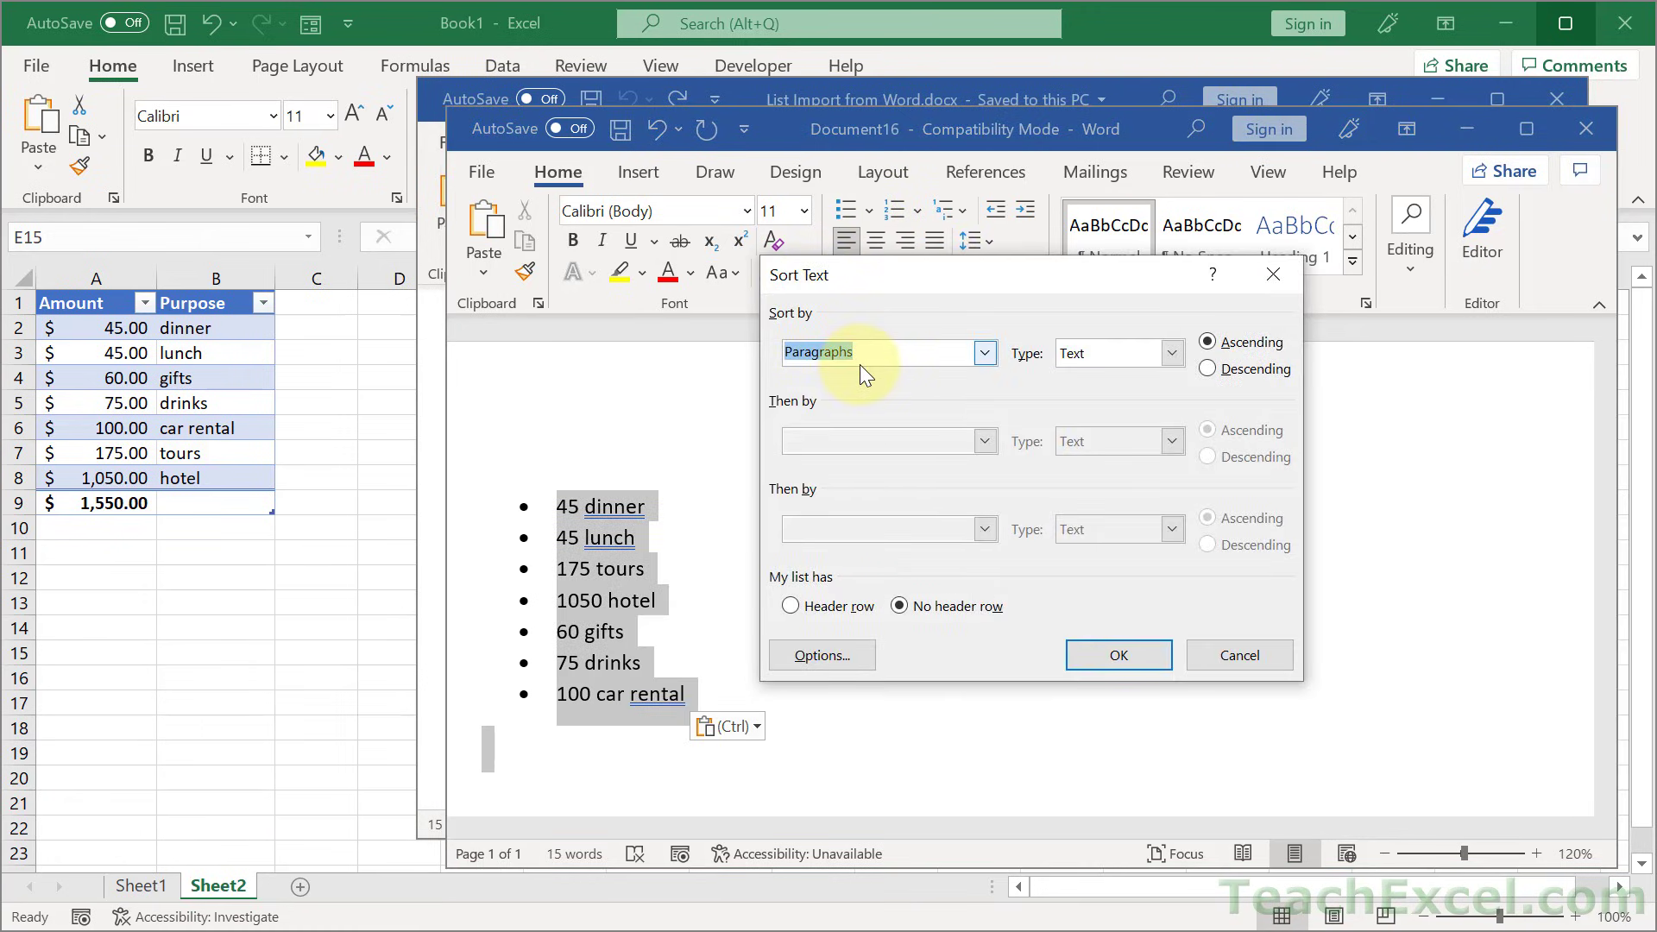
left_click(1172, 355)
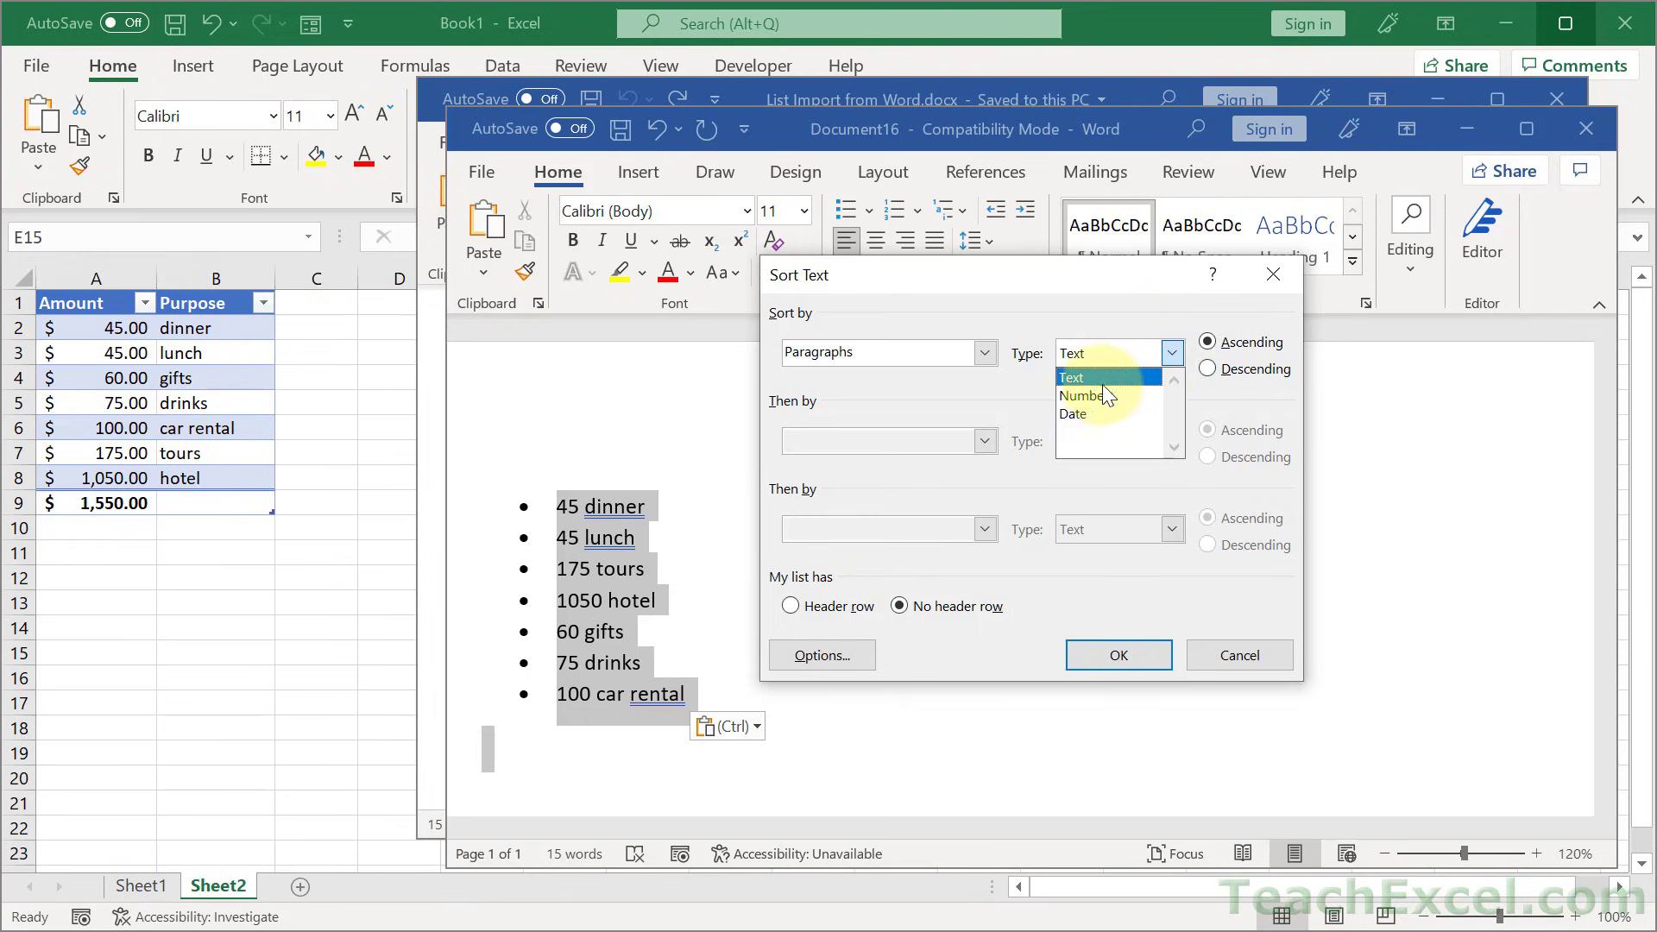
left_click(1087, 397)
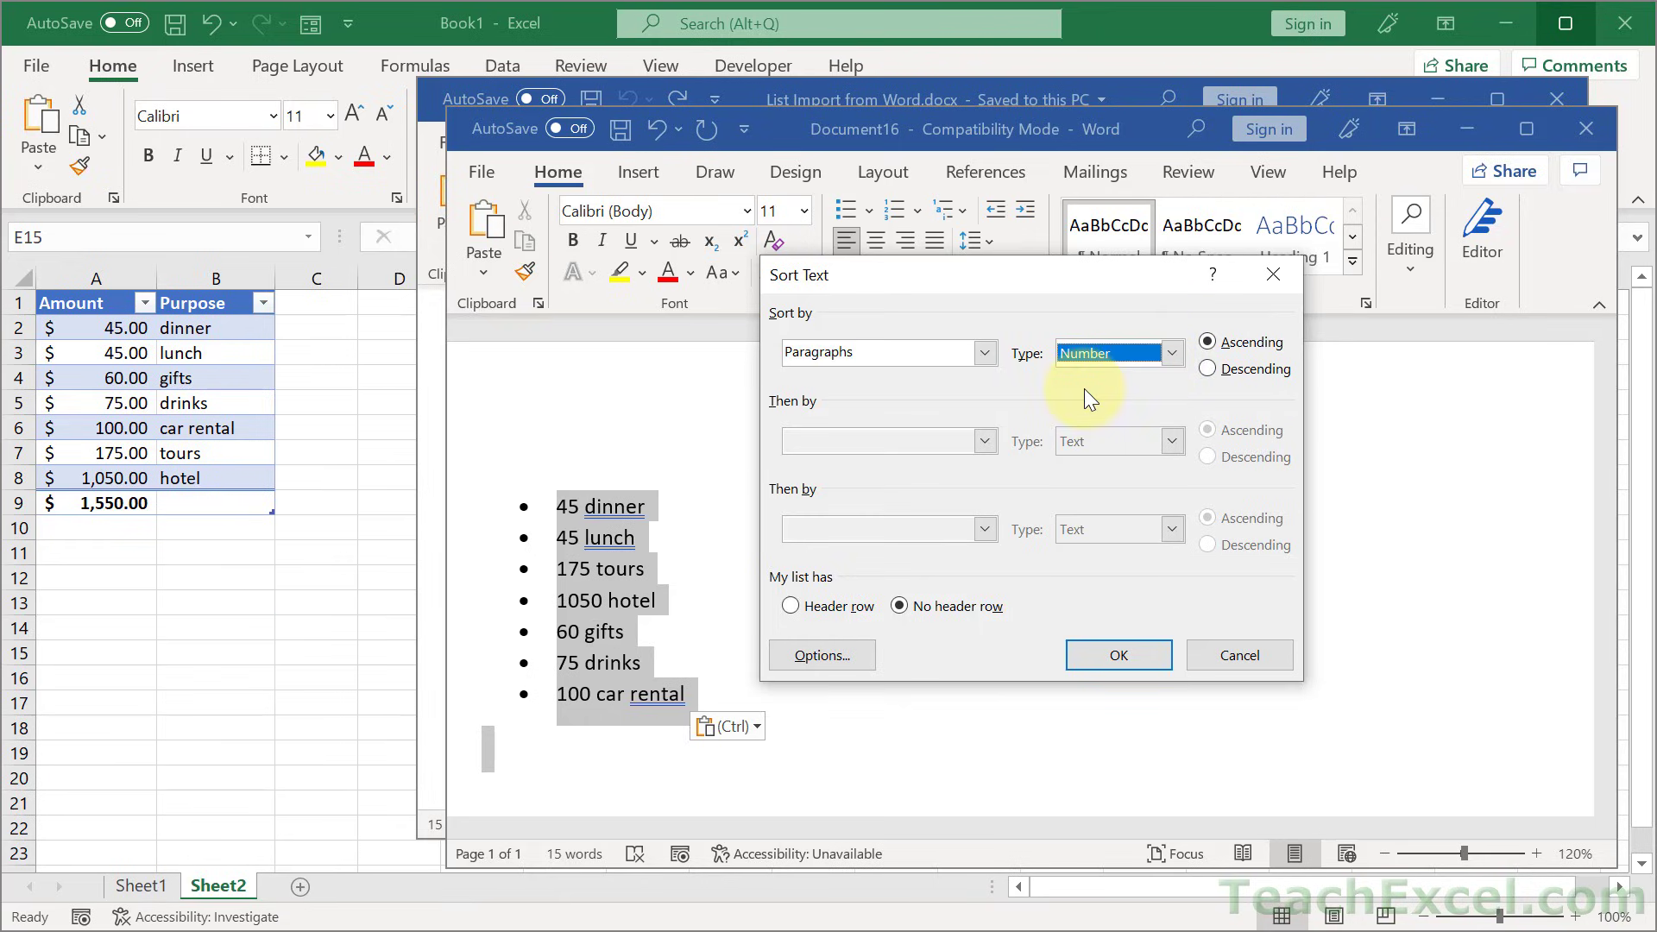
left_click(1108, 656)
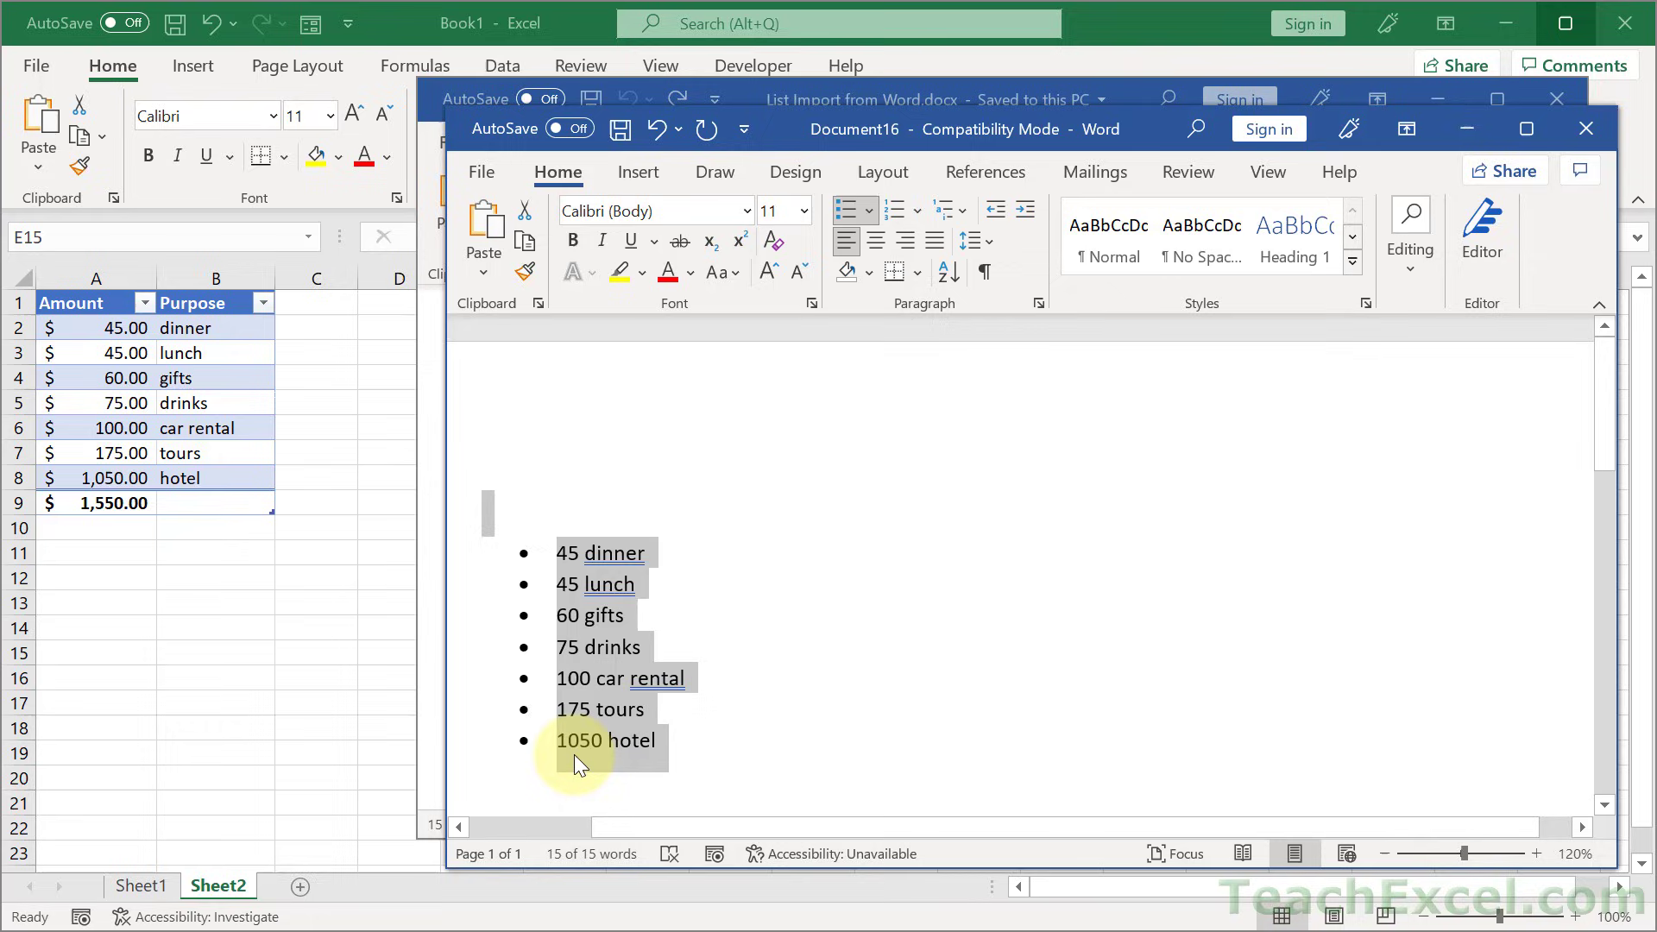
left_click_drag(695, 740, 558, 559)
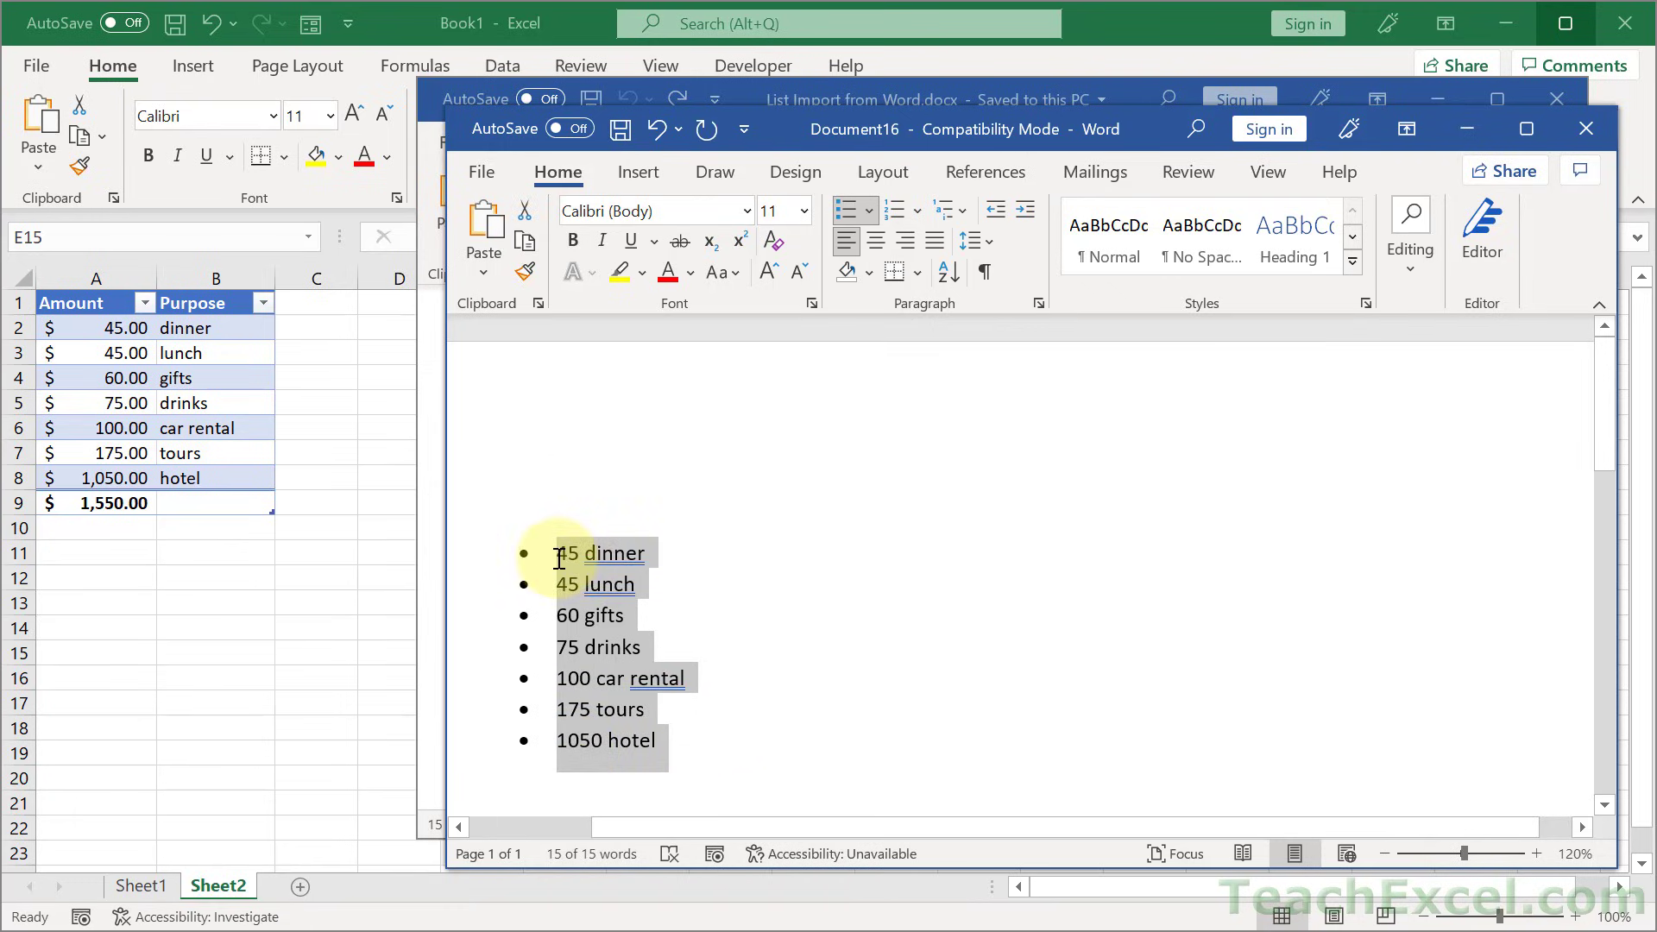
- Paste the sorted list into Sheet1 at A1 using Match Destination Formatting instead of a plain paste
left_click(133, 885)
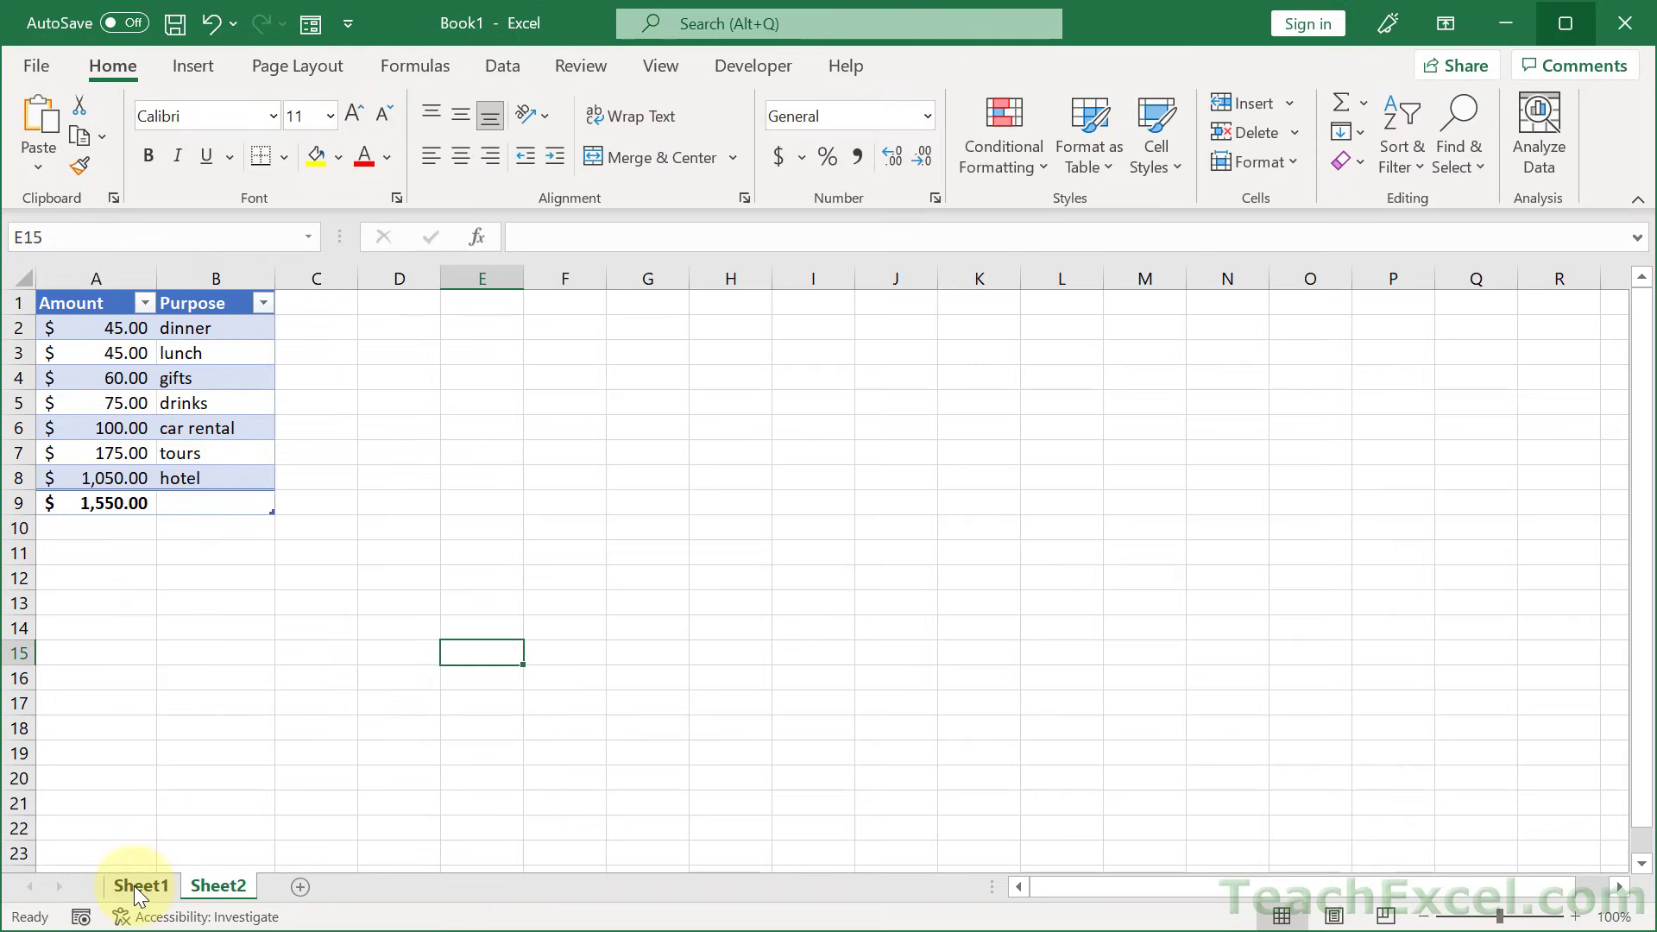
left_click(133, 885)
type("•\t45 dinner •\t45 lunch •\t60 gifts •\t75 drinks •\t100 car rental •\t175 tours •\t1050 hotel")
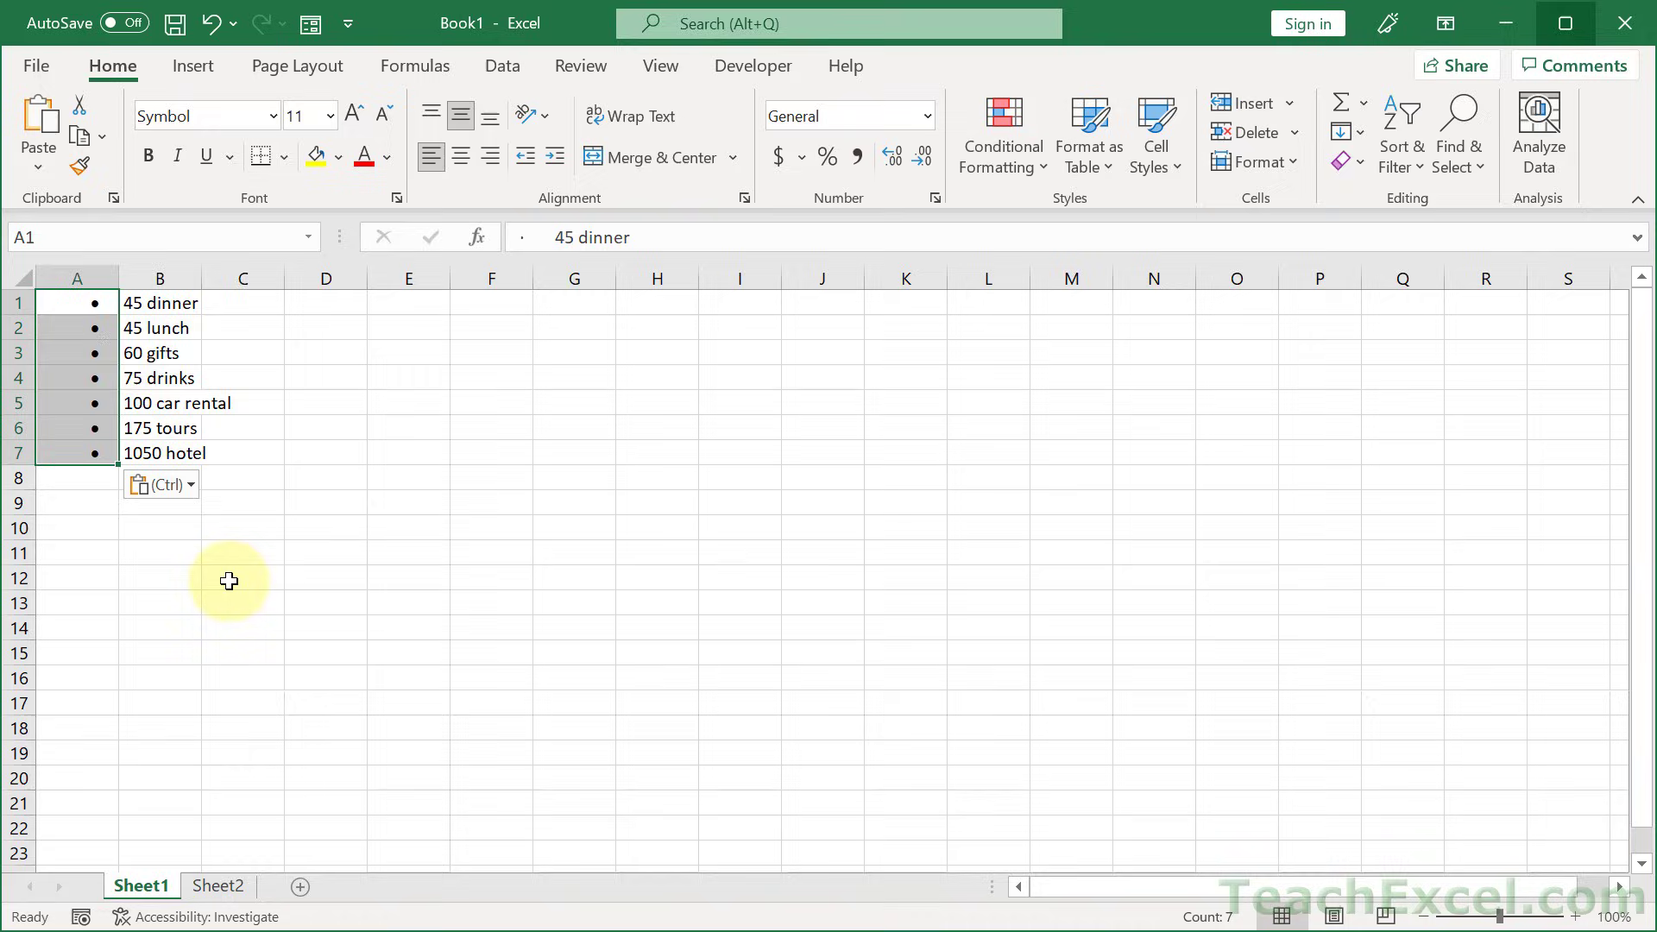
key("ctrl+z")
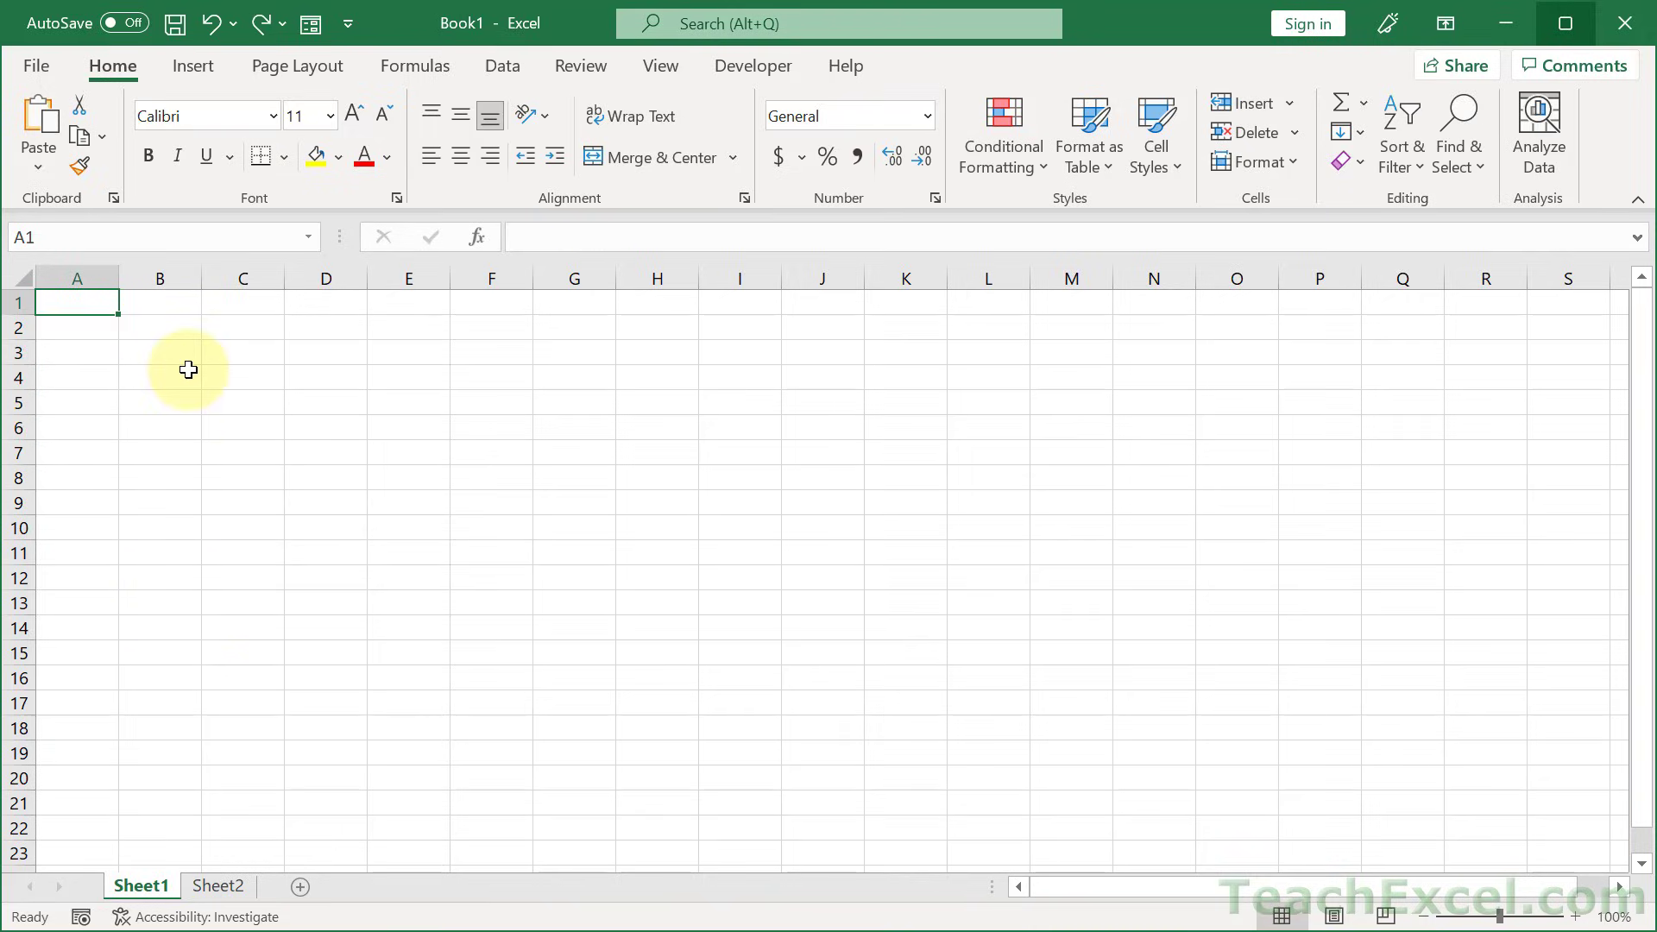
left_click(39, 164)
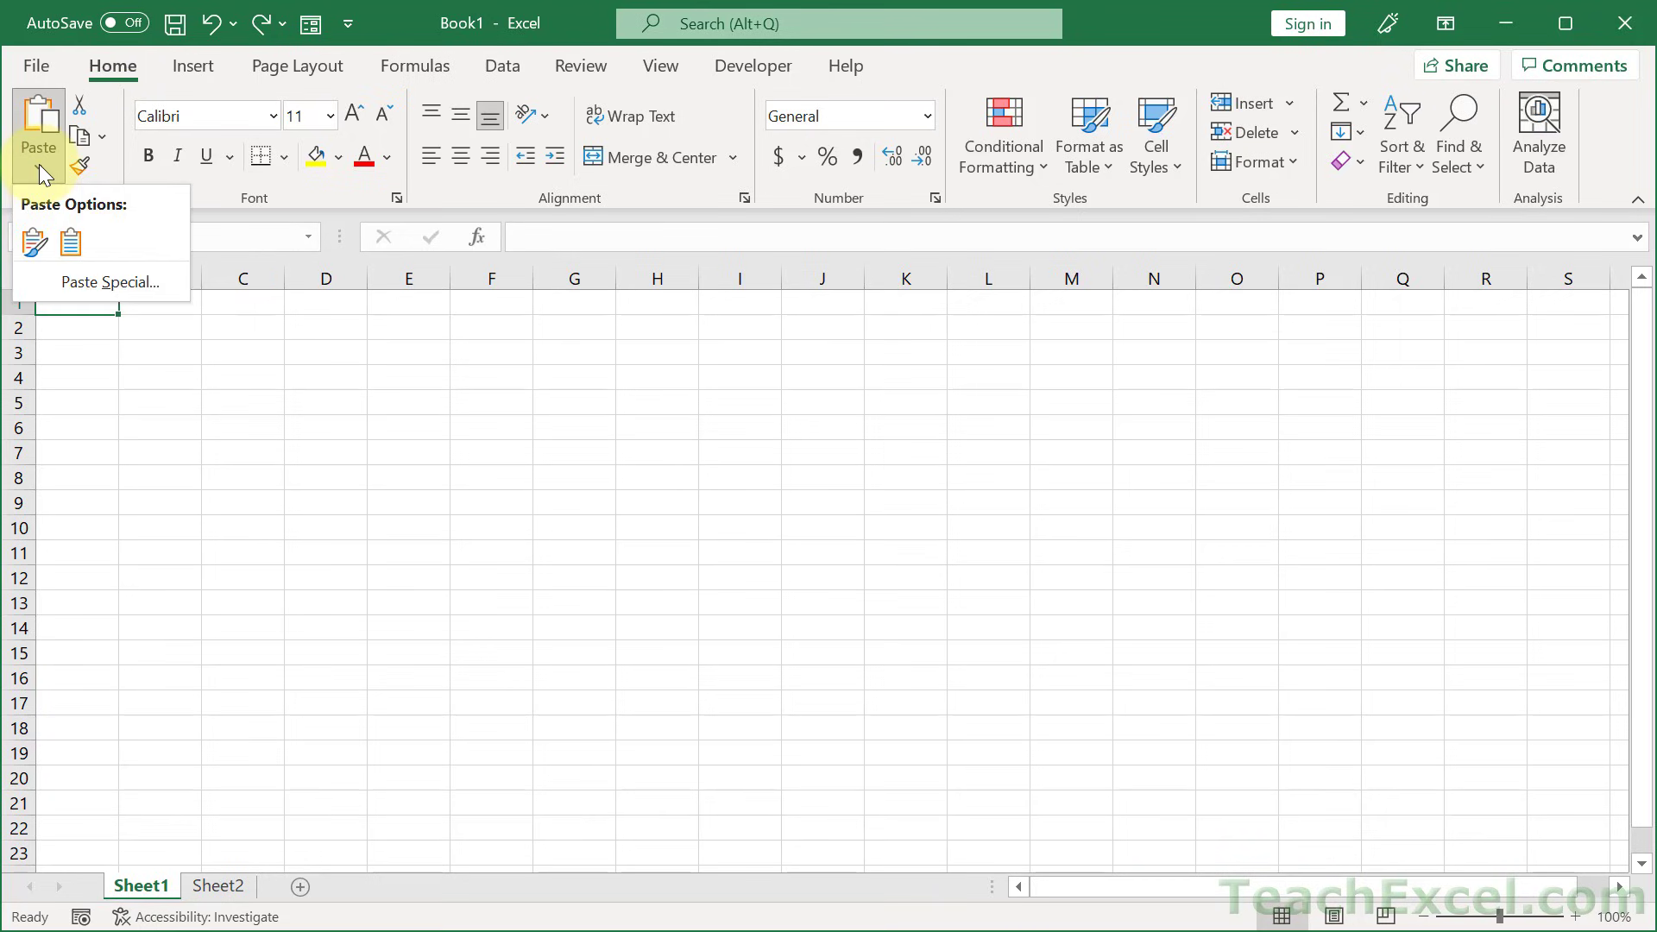
left_click(69, 243)
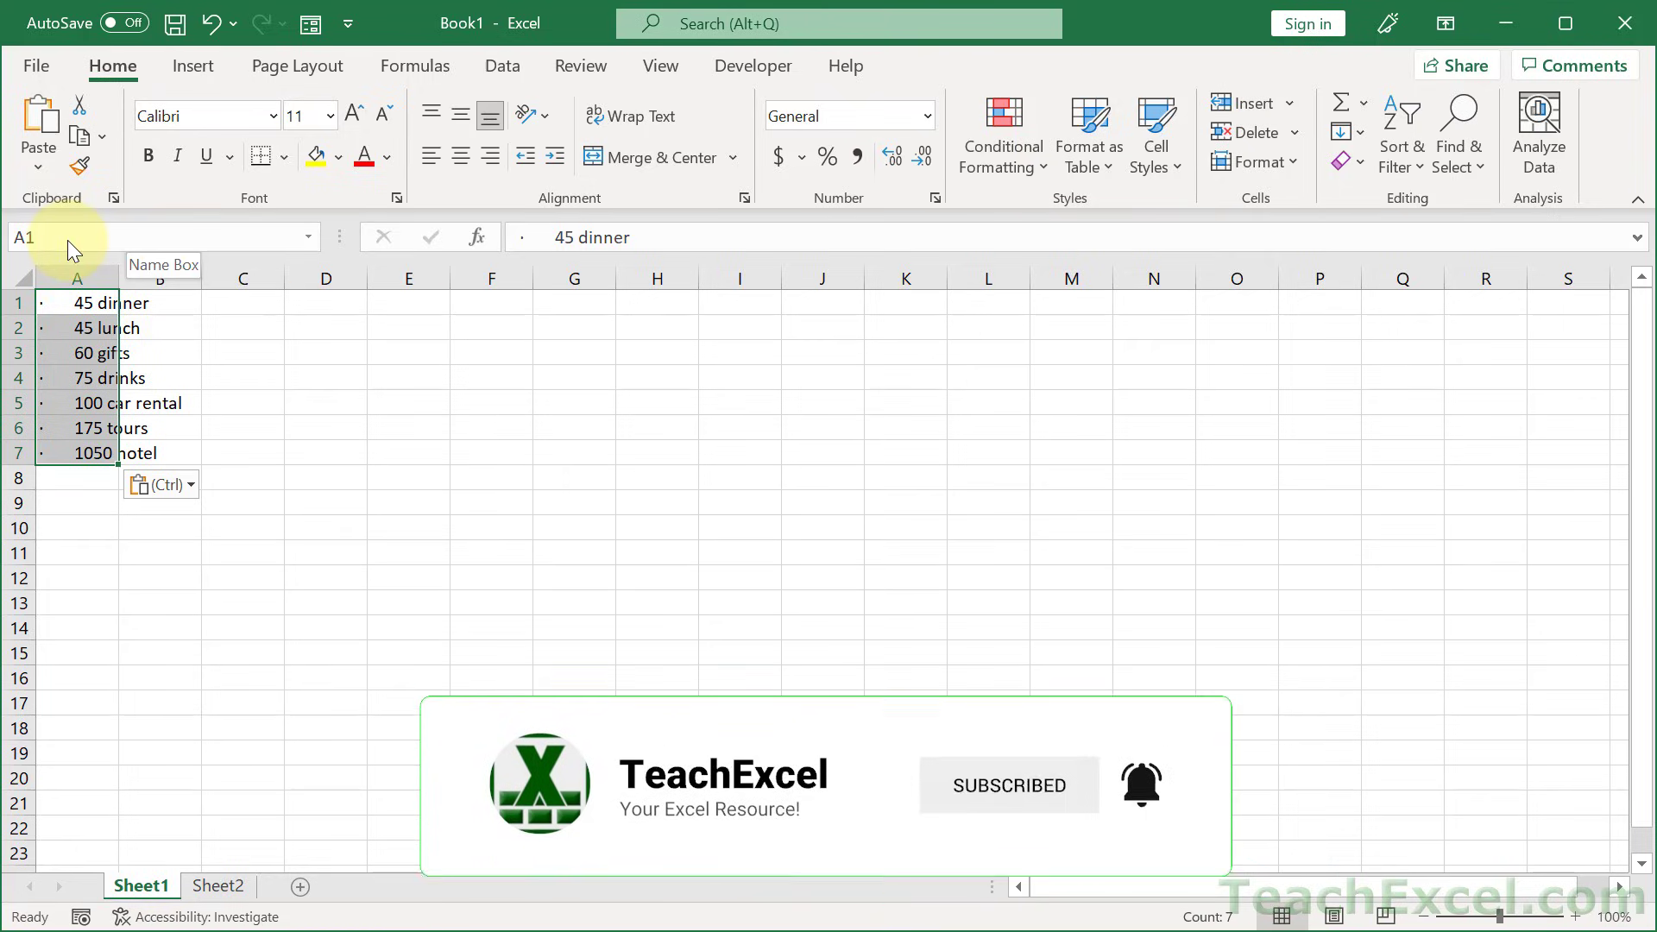
left_click(505, 66)
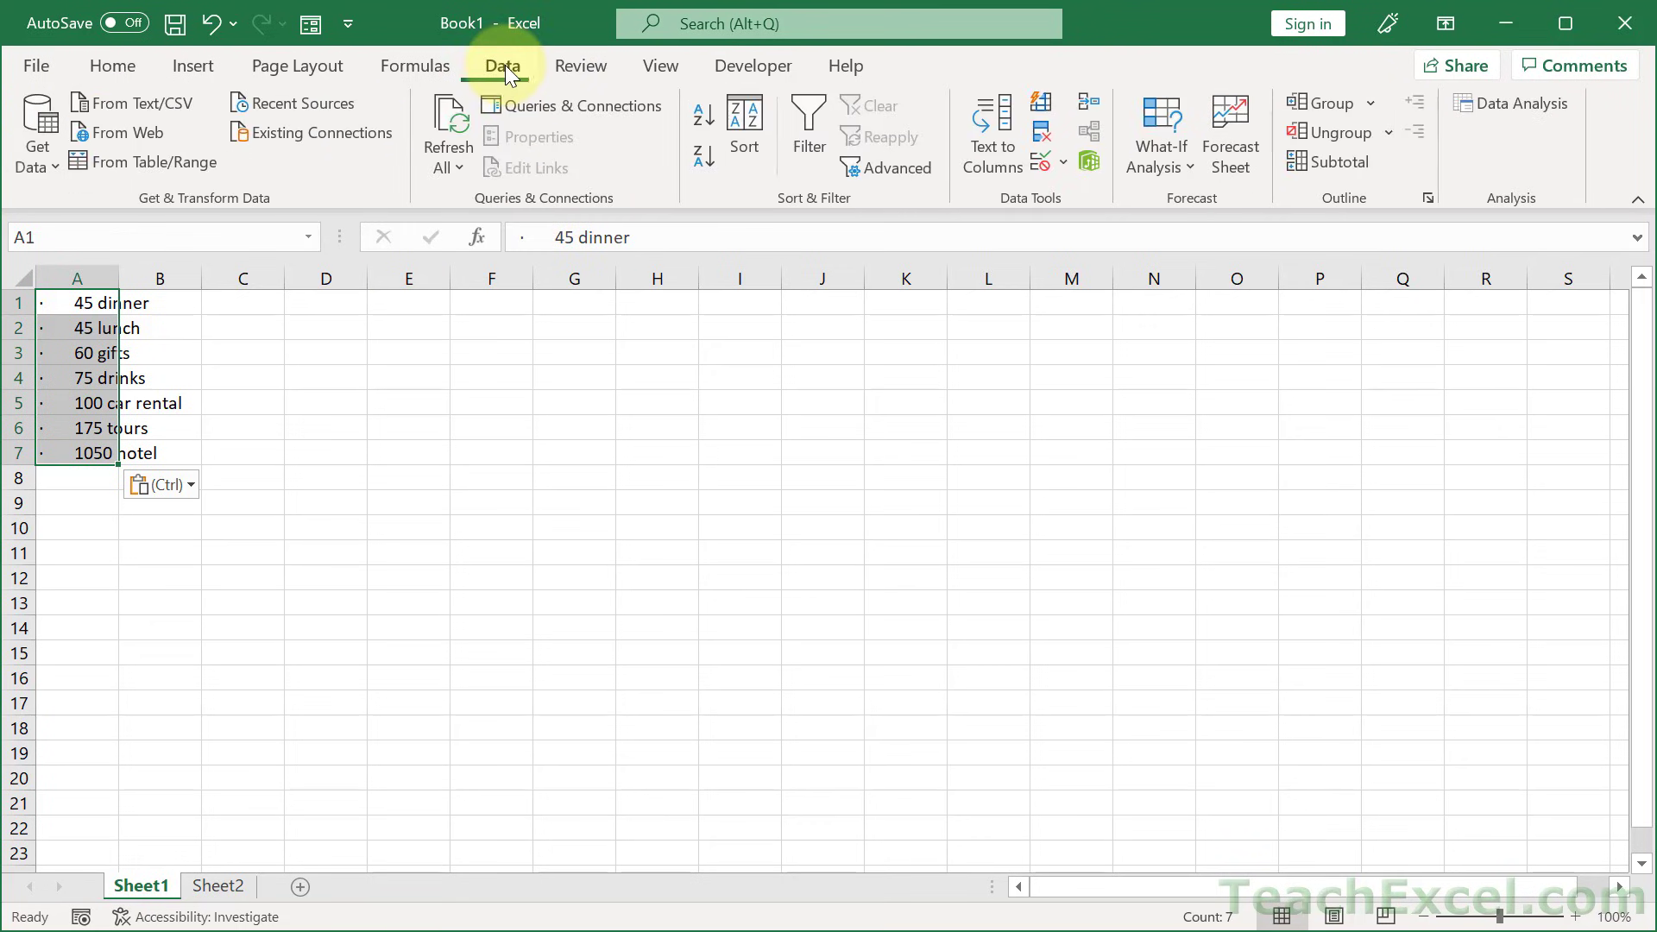
left_click(991, 105)
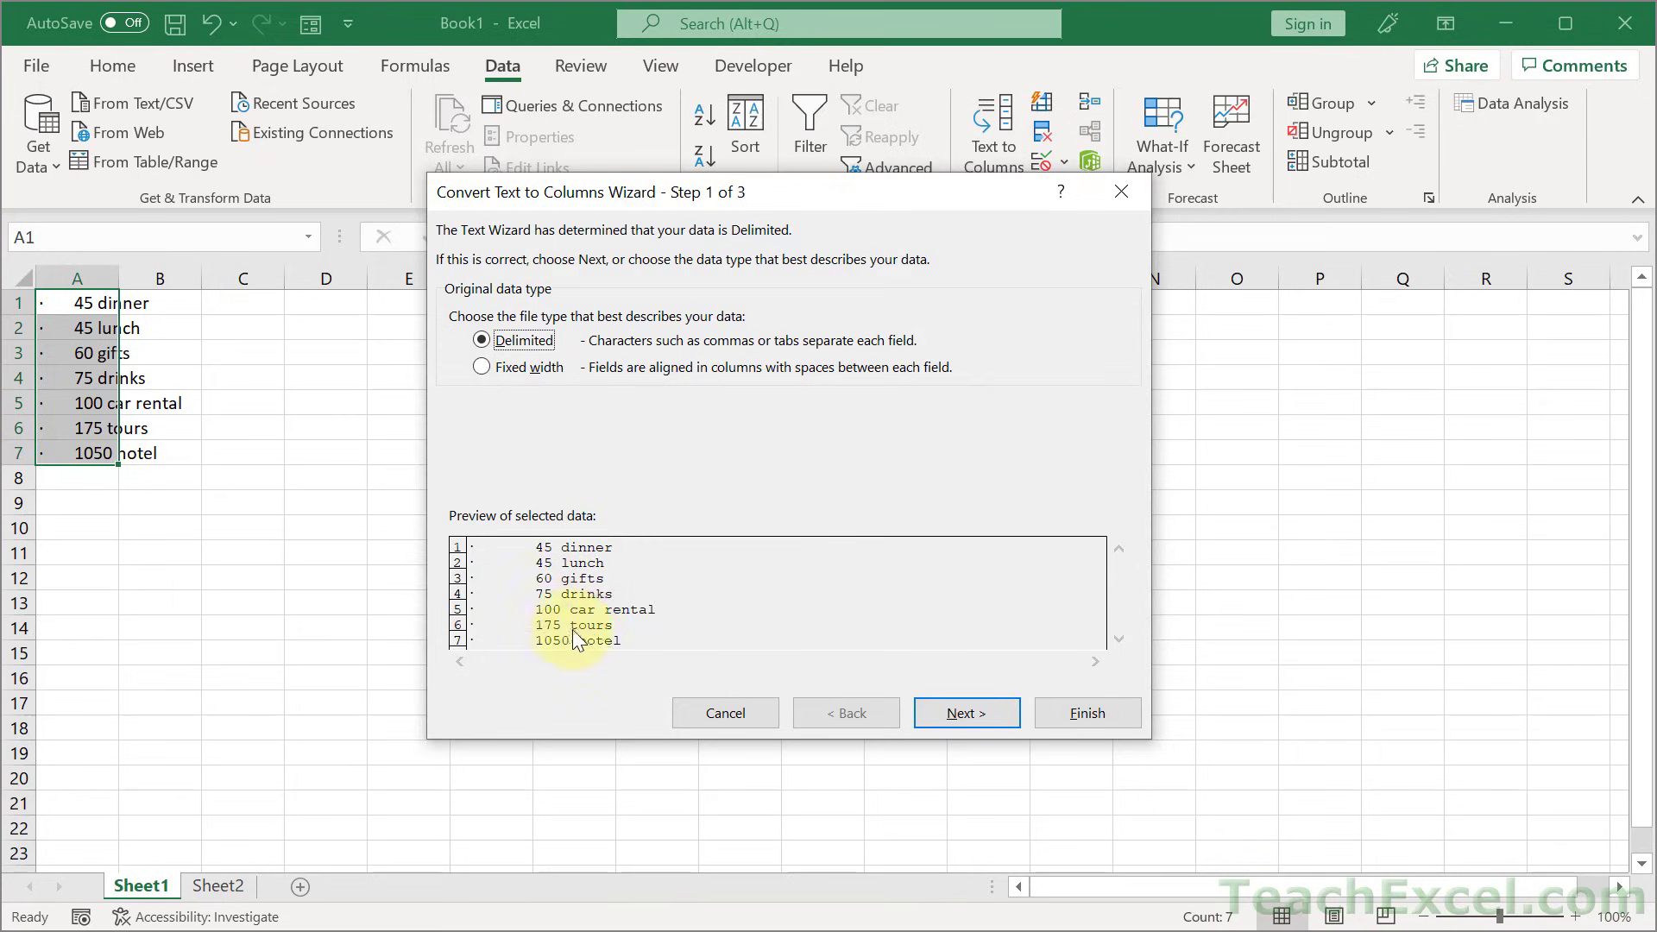
left_click(481, 365)
left_click(981, 720)
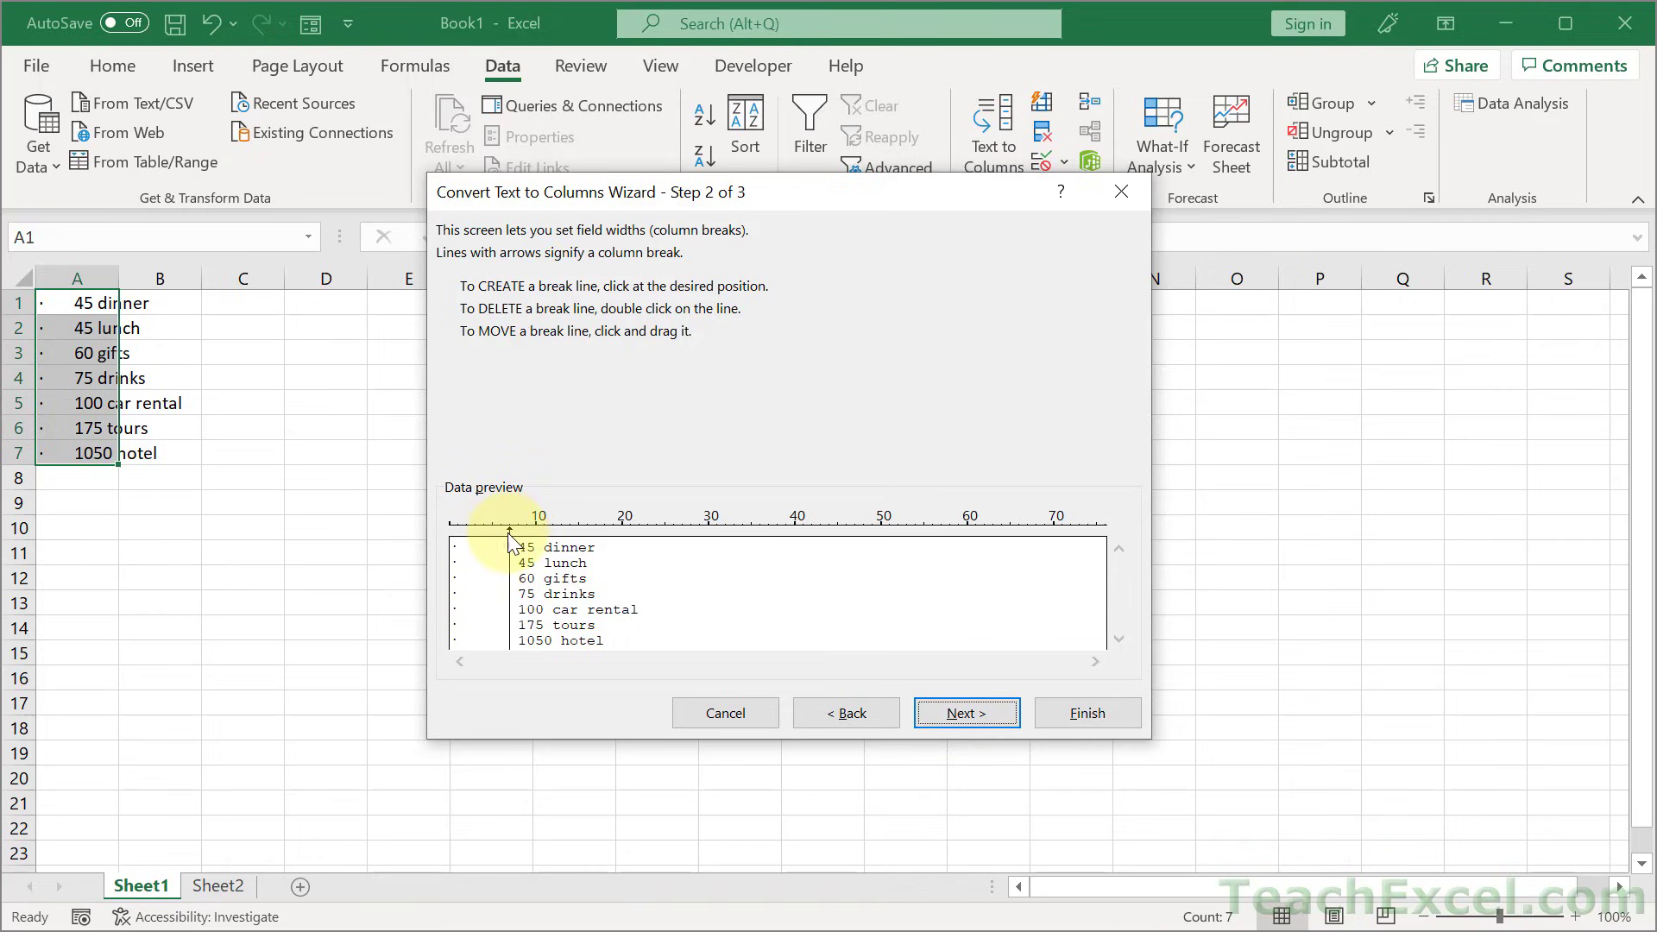
mouse_move(506, 528)
left_mouse_down()
mouse_move(472, 529)
mouse_move(506, 526)
left_mouse_up()
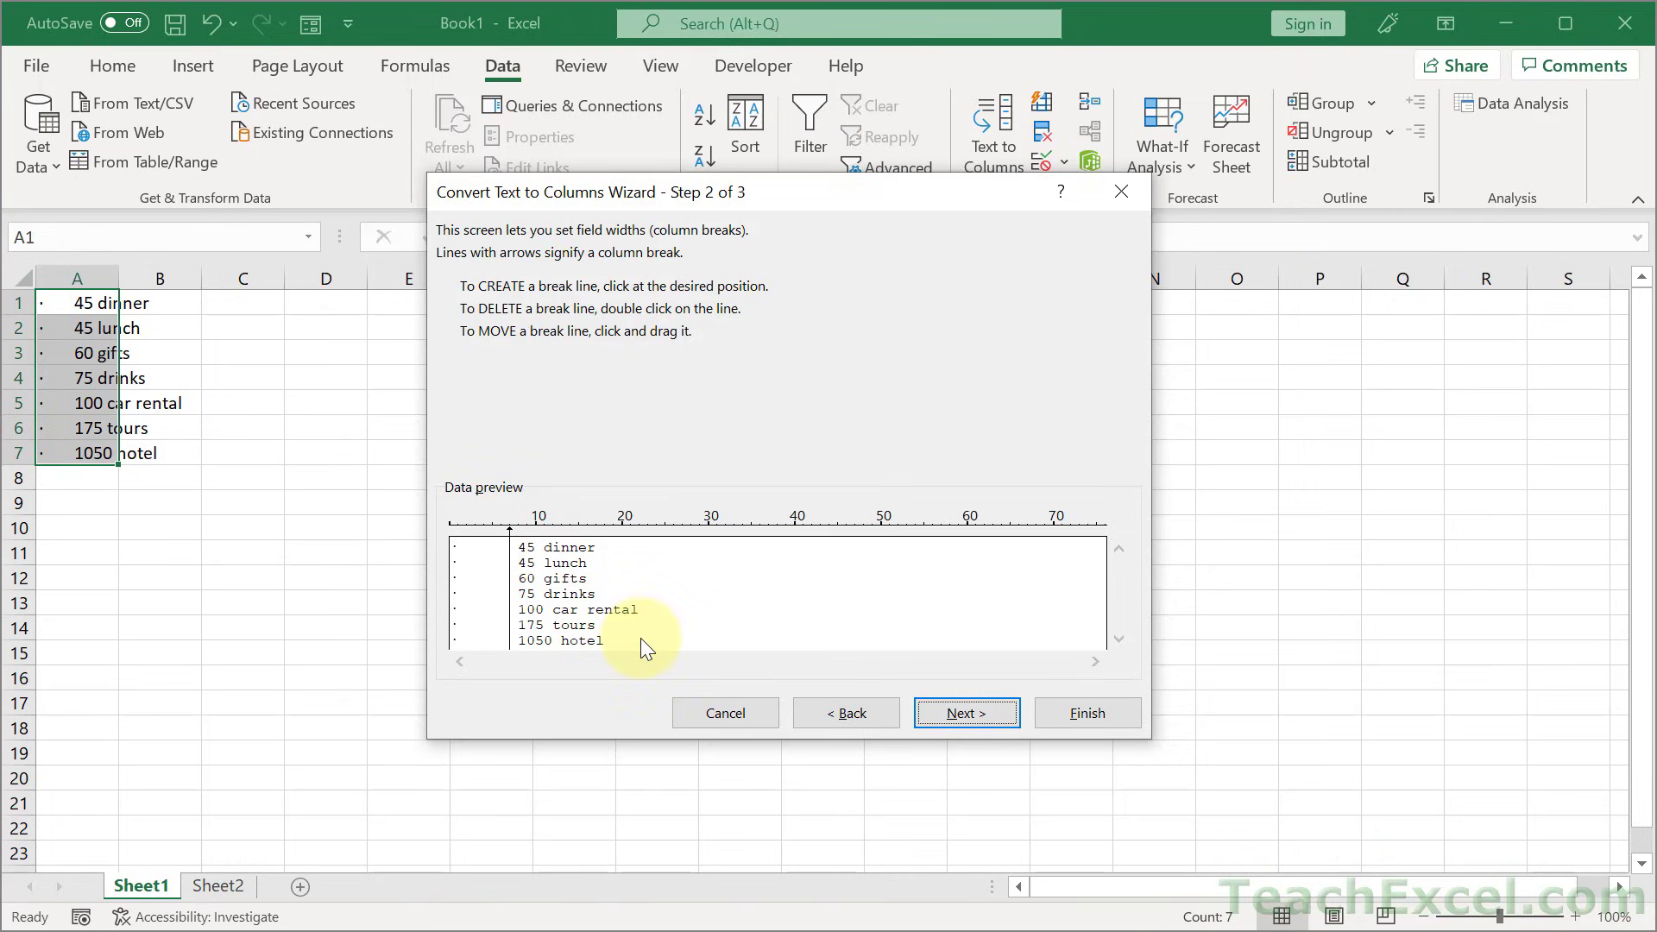
left_click(536, 527)
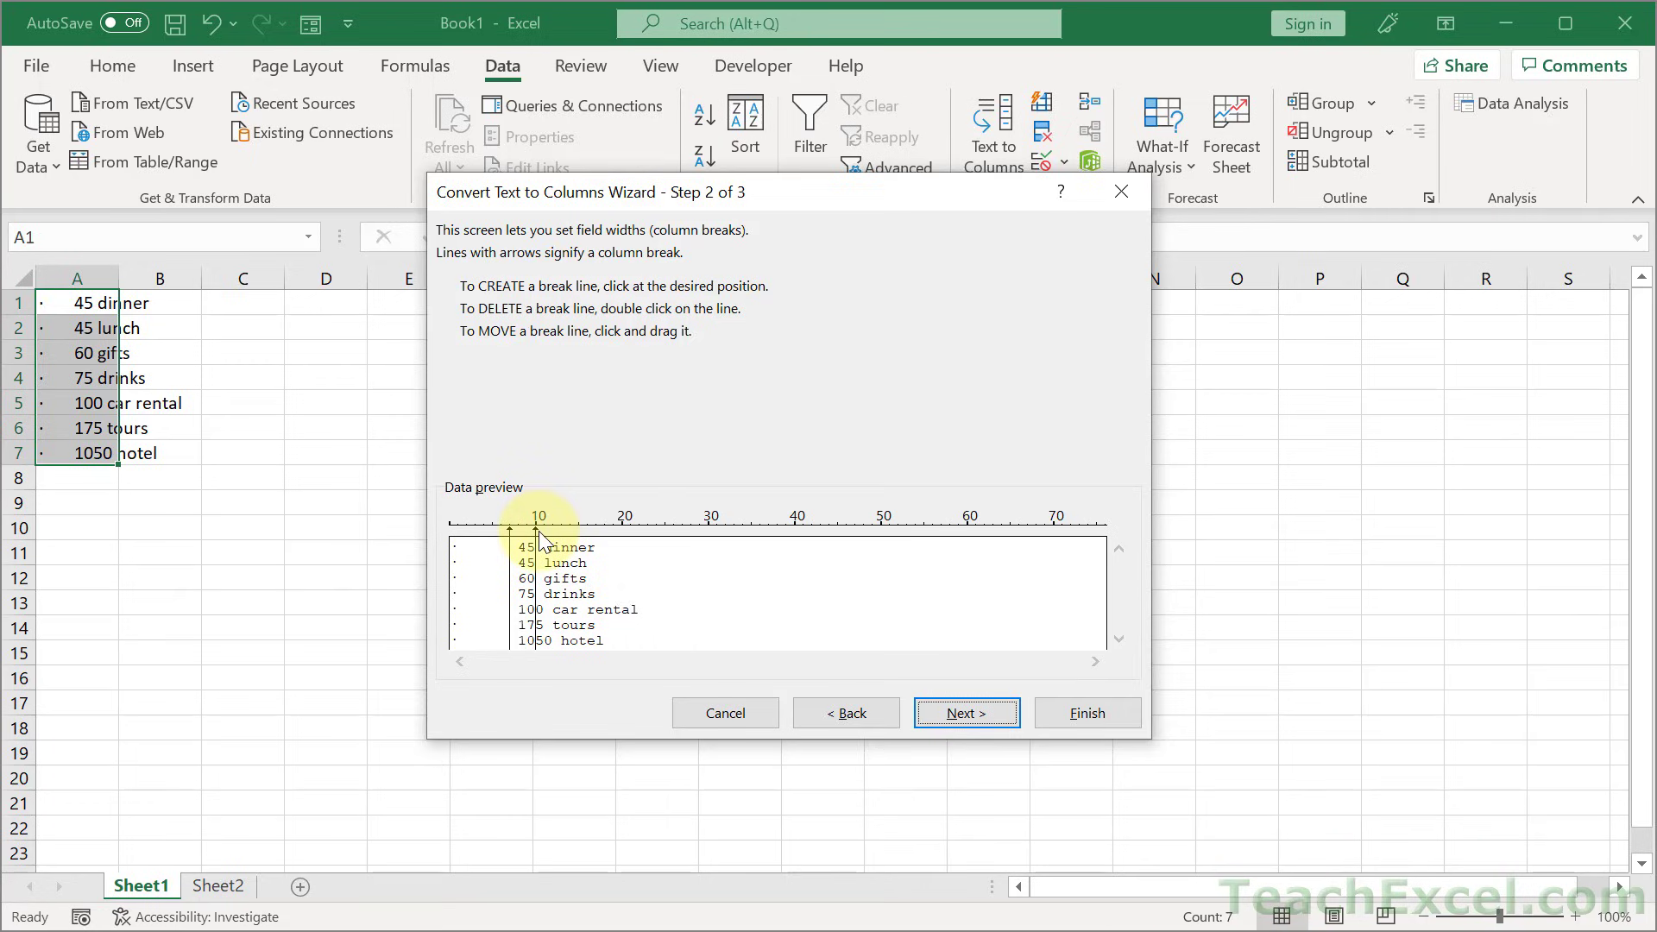
left_click_drag(535, 529, 543, 532)
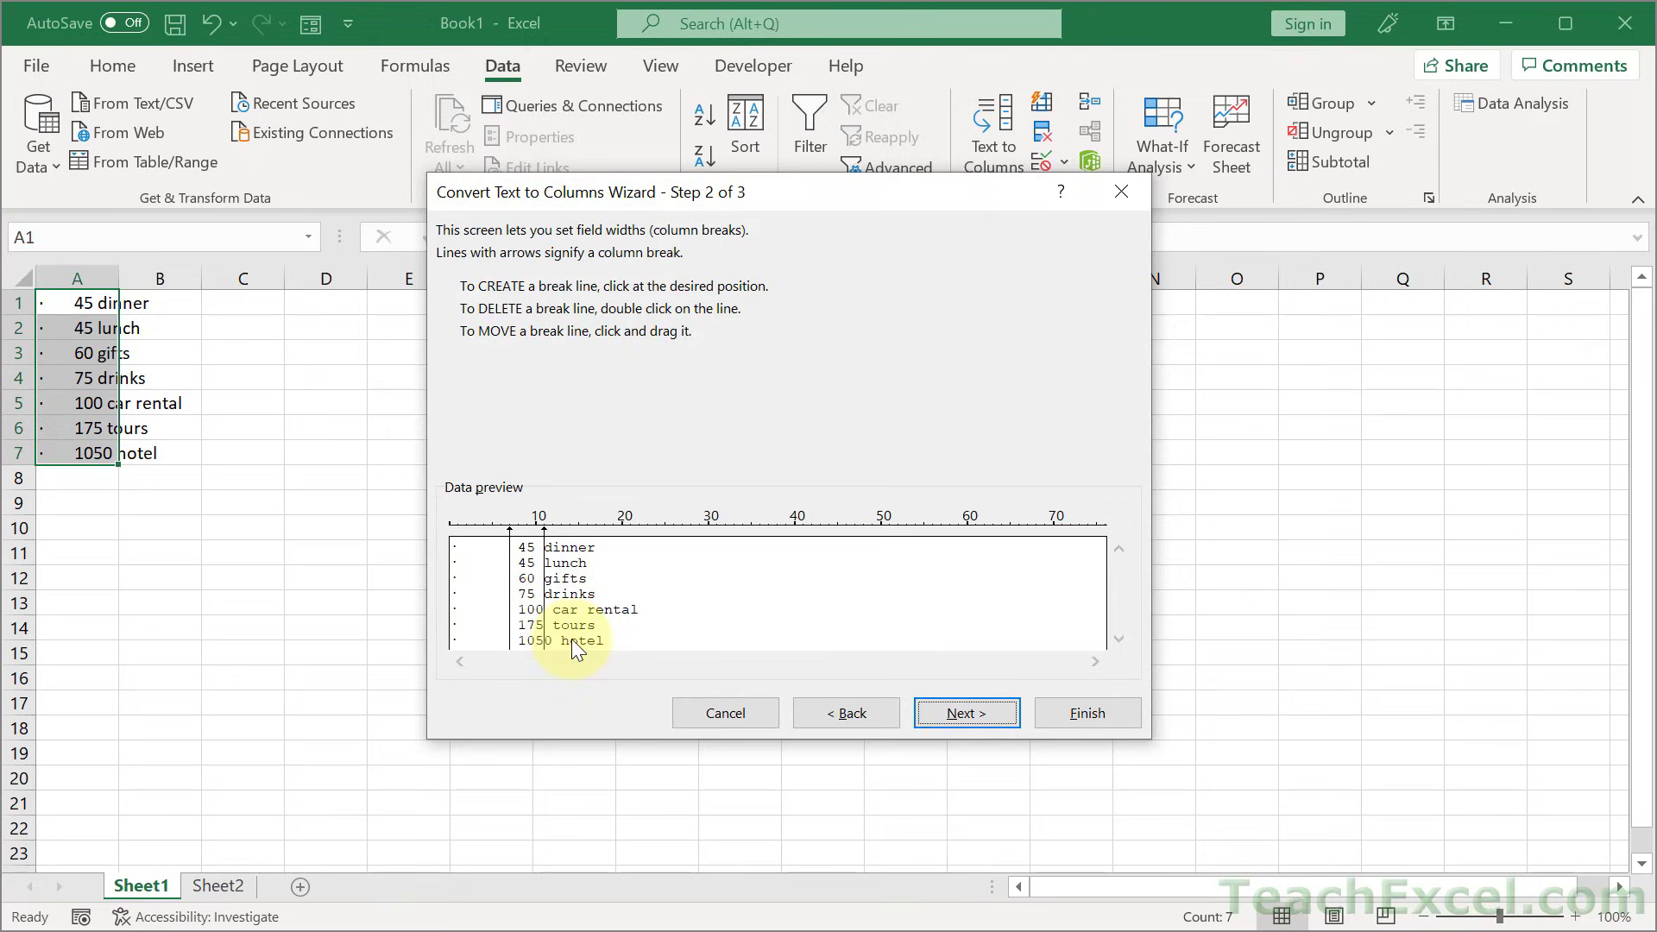
- Cancel the earlier split and select the bullet lines in A1:A6
left_click(702, 706)
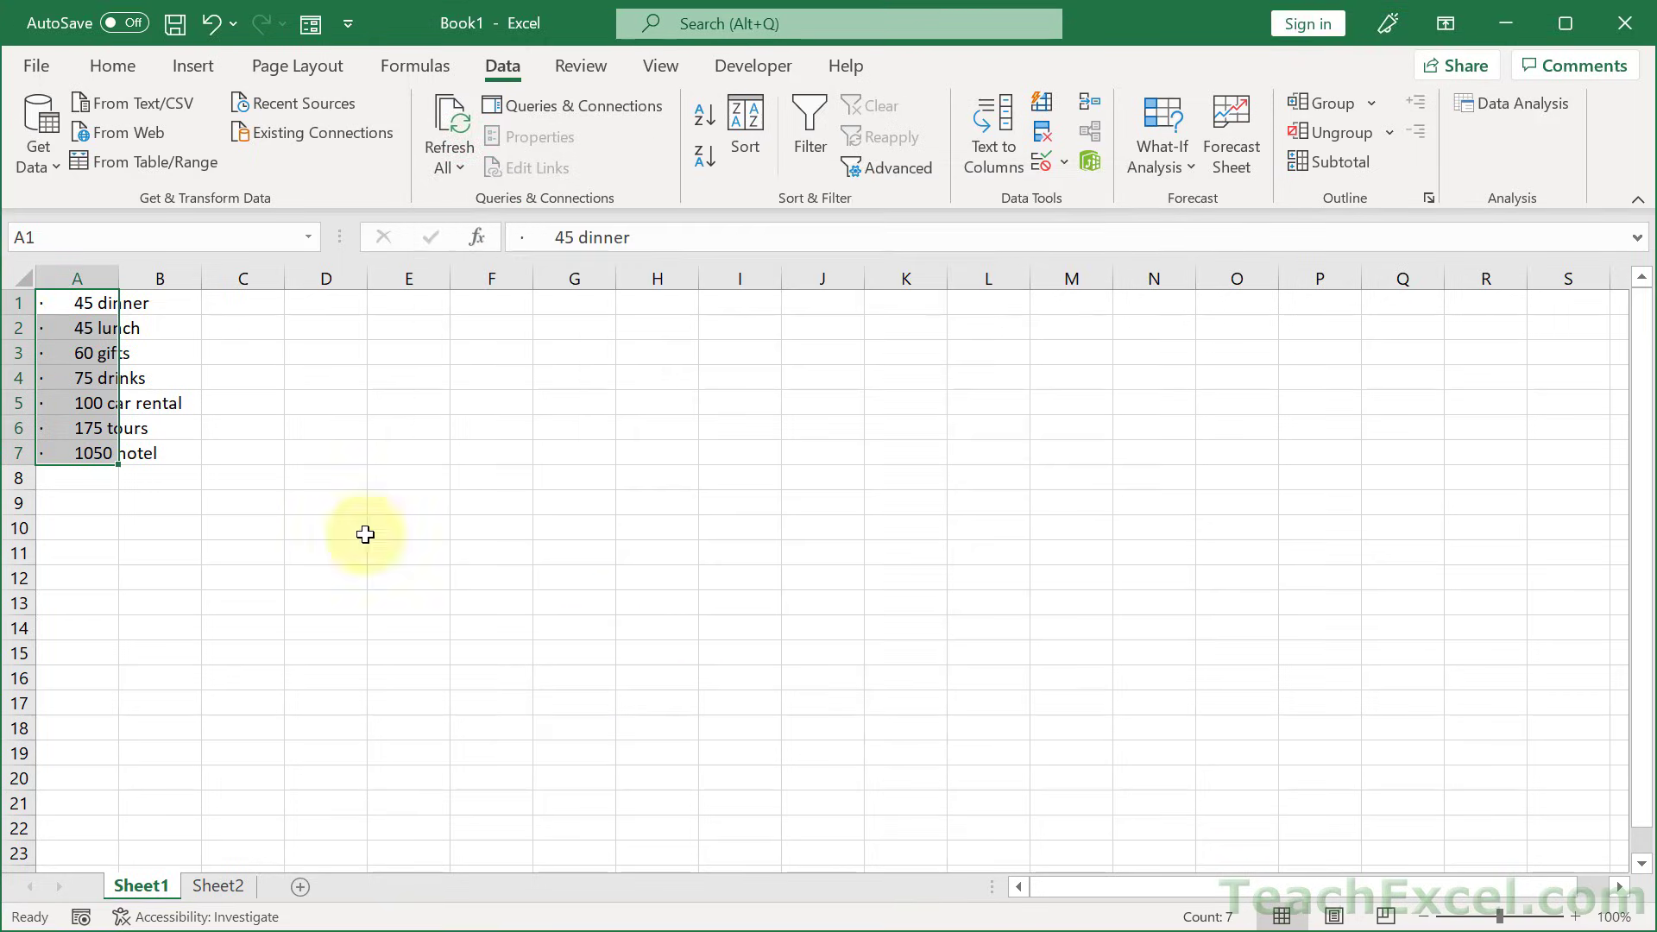
left_click(216, 376)
left_click(55, 301)
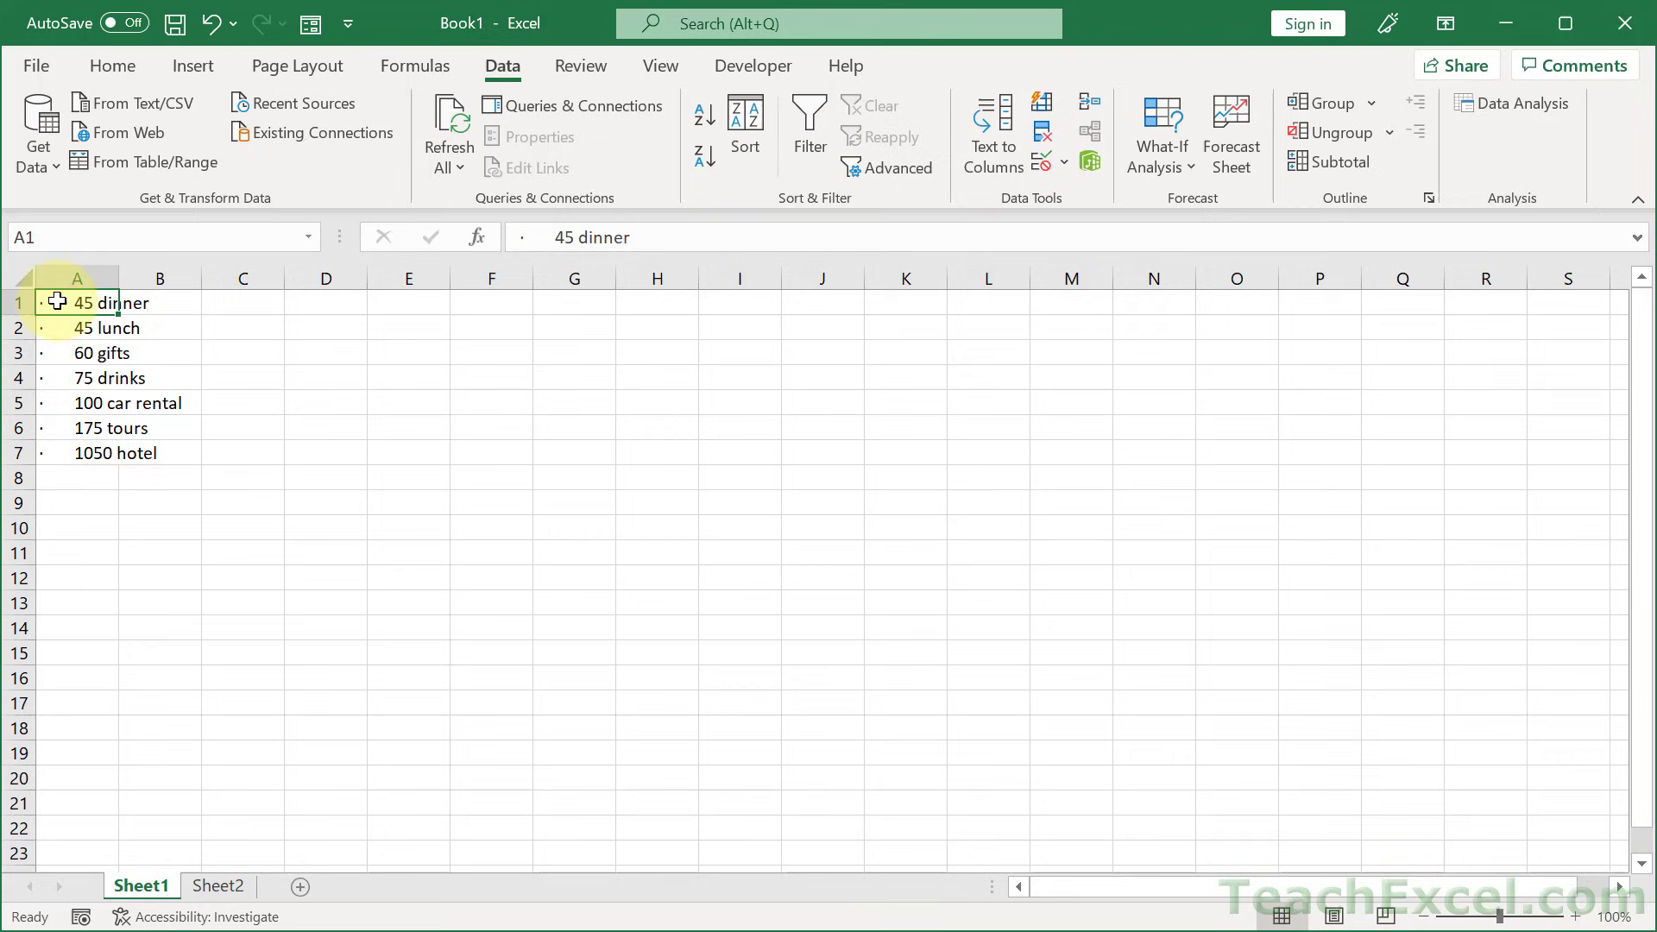
left_click_drag(56, 300, 60, 424)
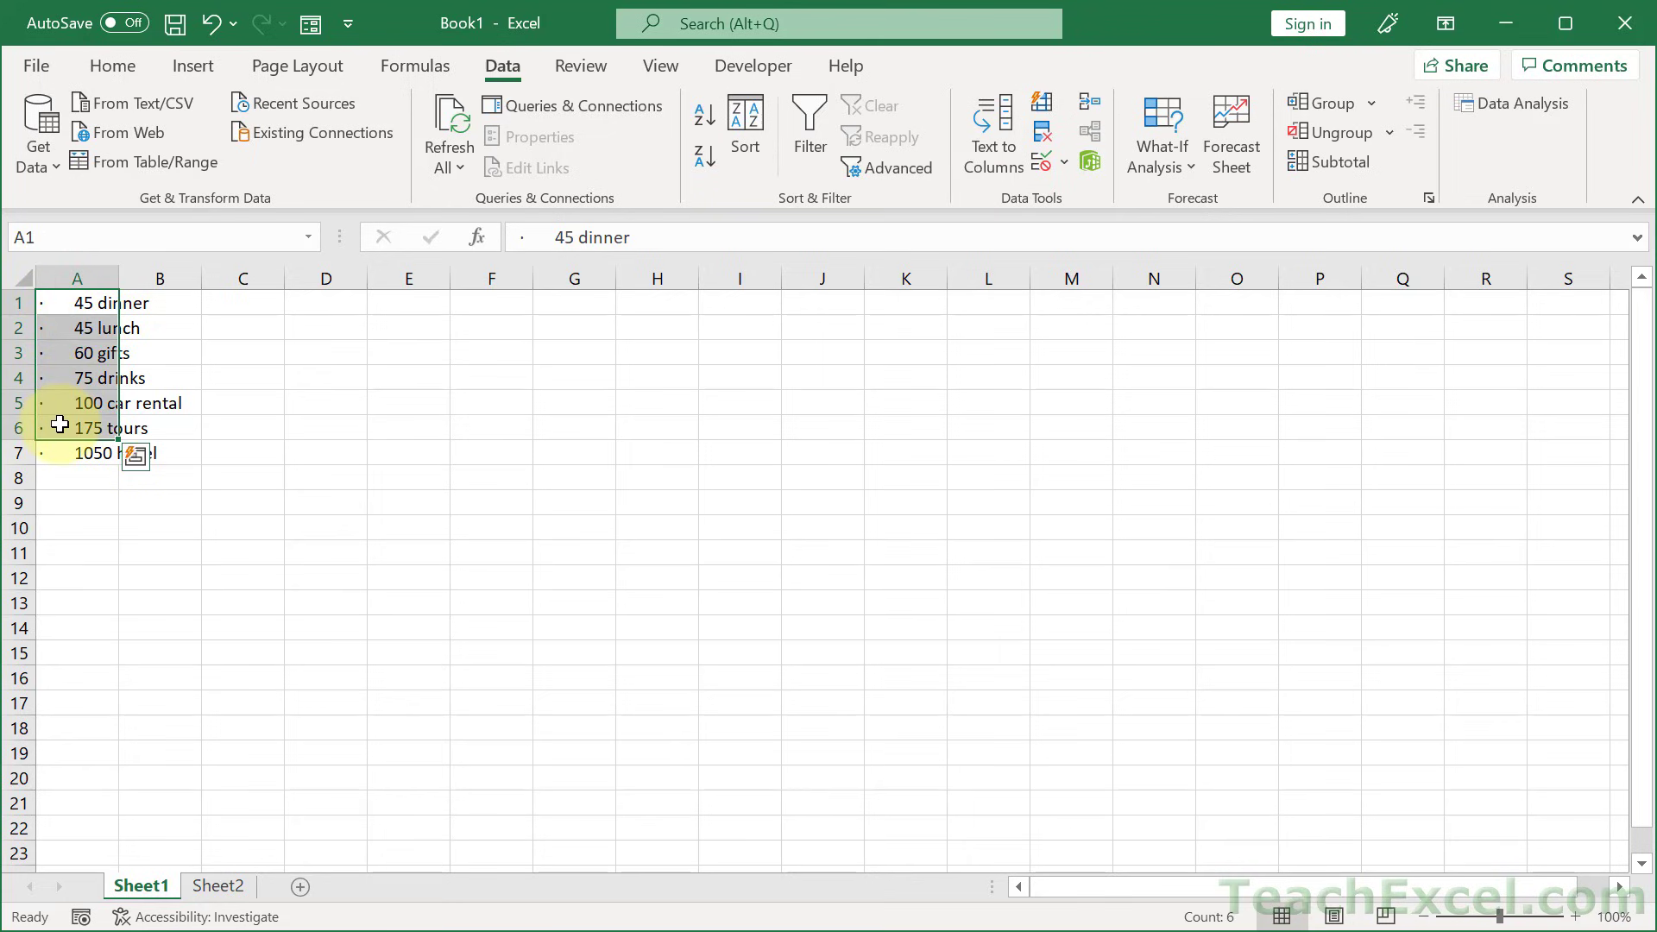
- Split them with fixed-width Text to Columns, breaking after the amounts and skipping the bullet column
left_click(981, 122)
left_click(542, 366)
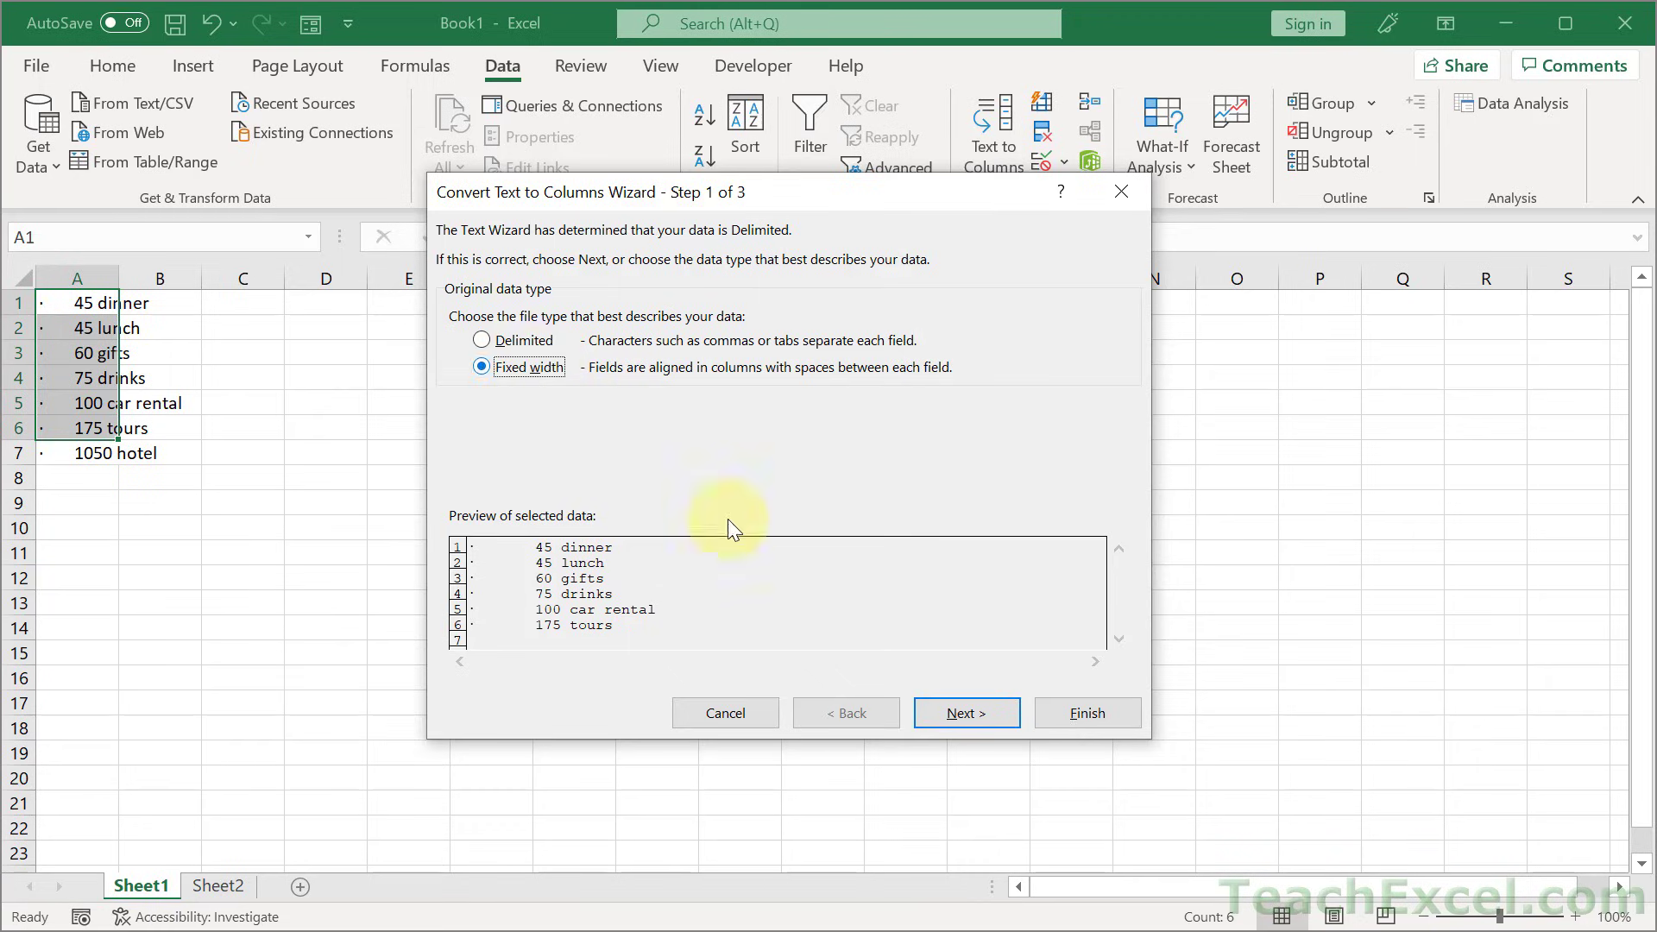
left_click(945, 706)
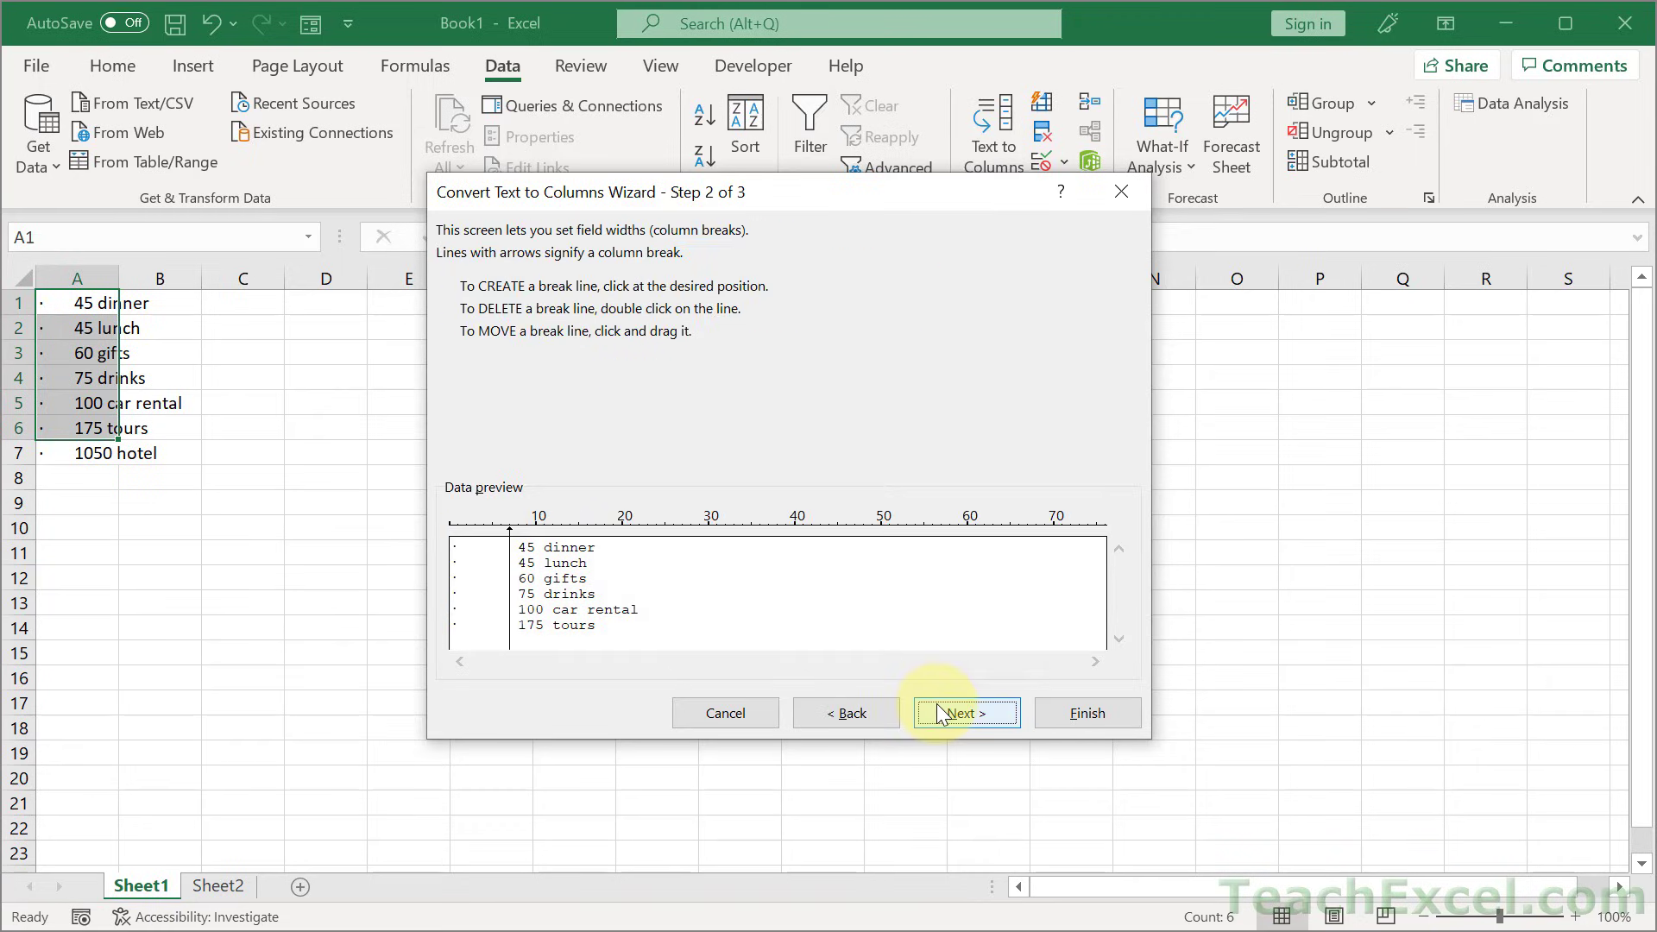
left_click(540, 525)
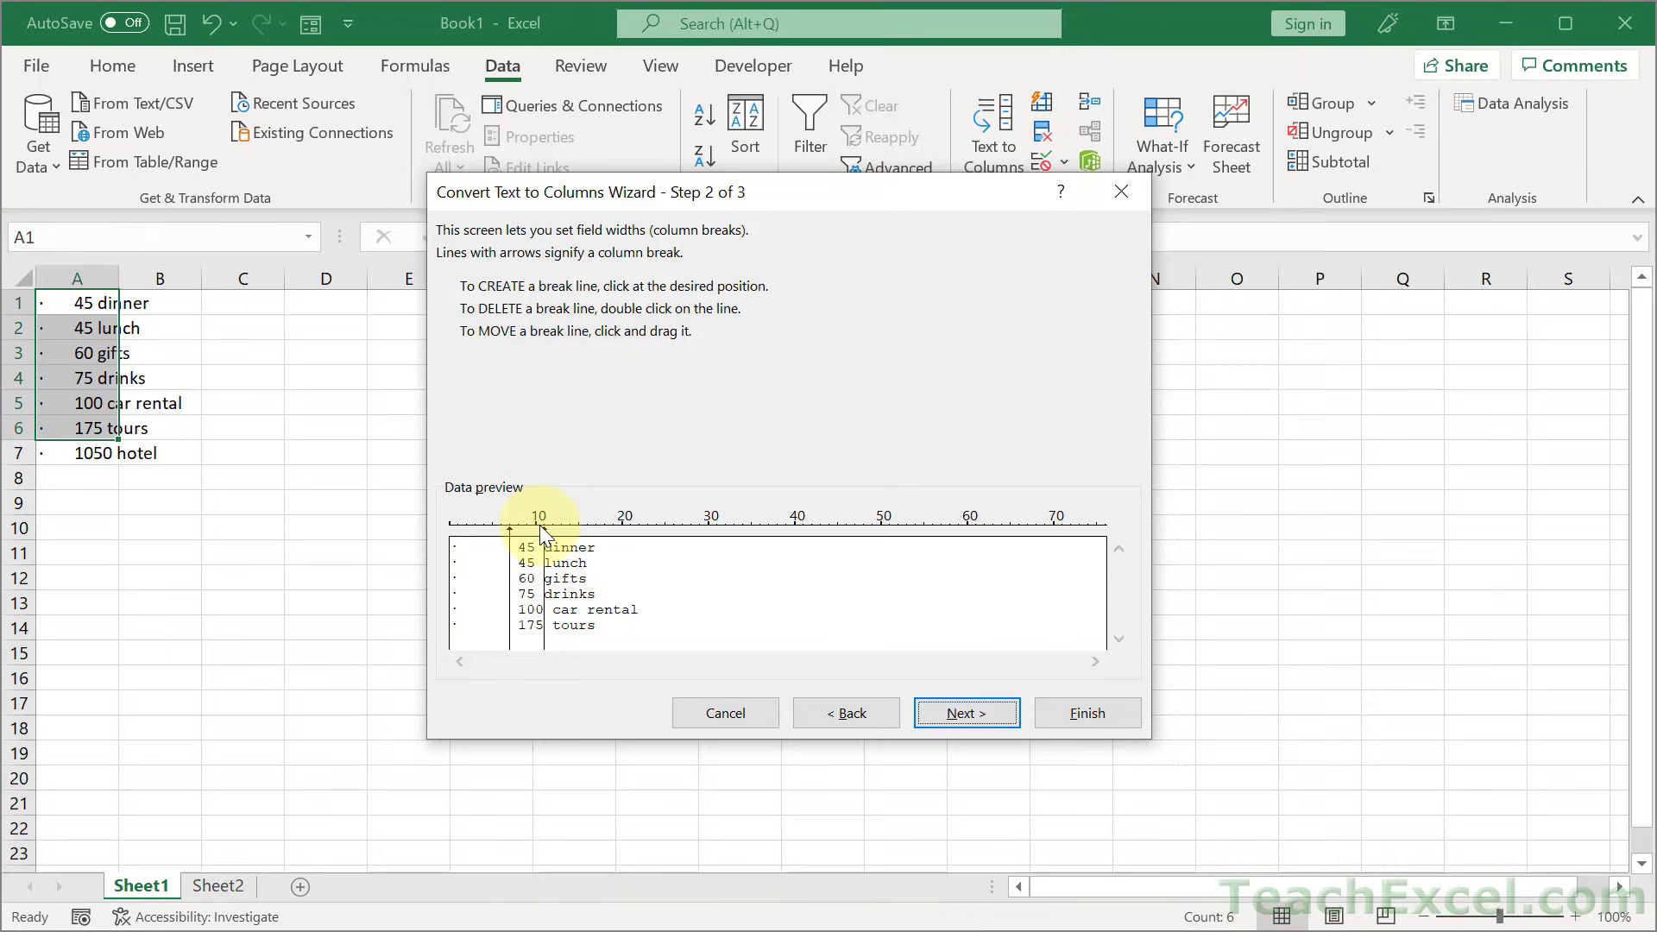
left_click(953, 720)
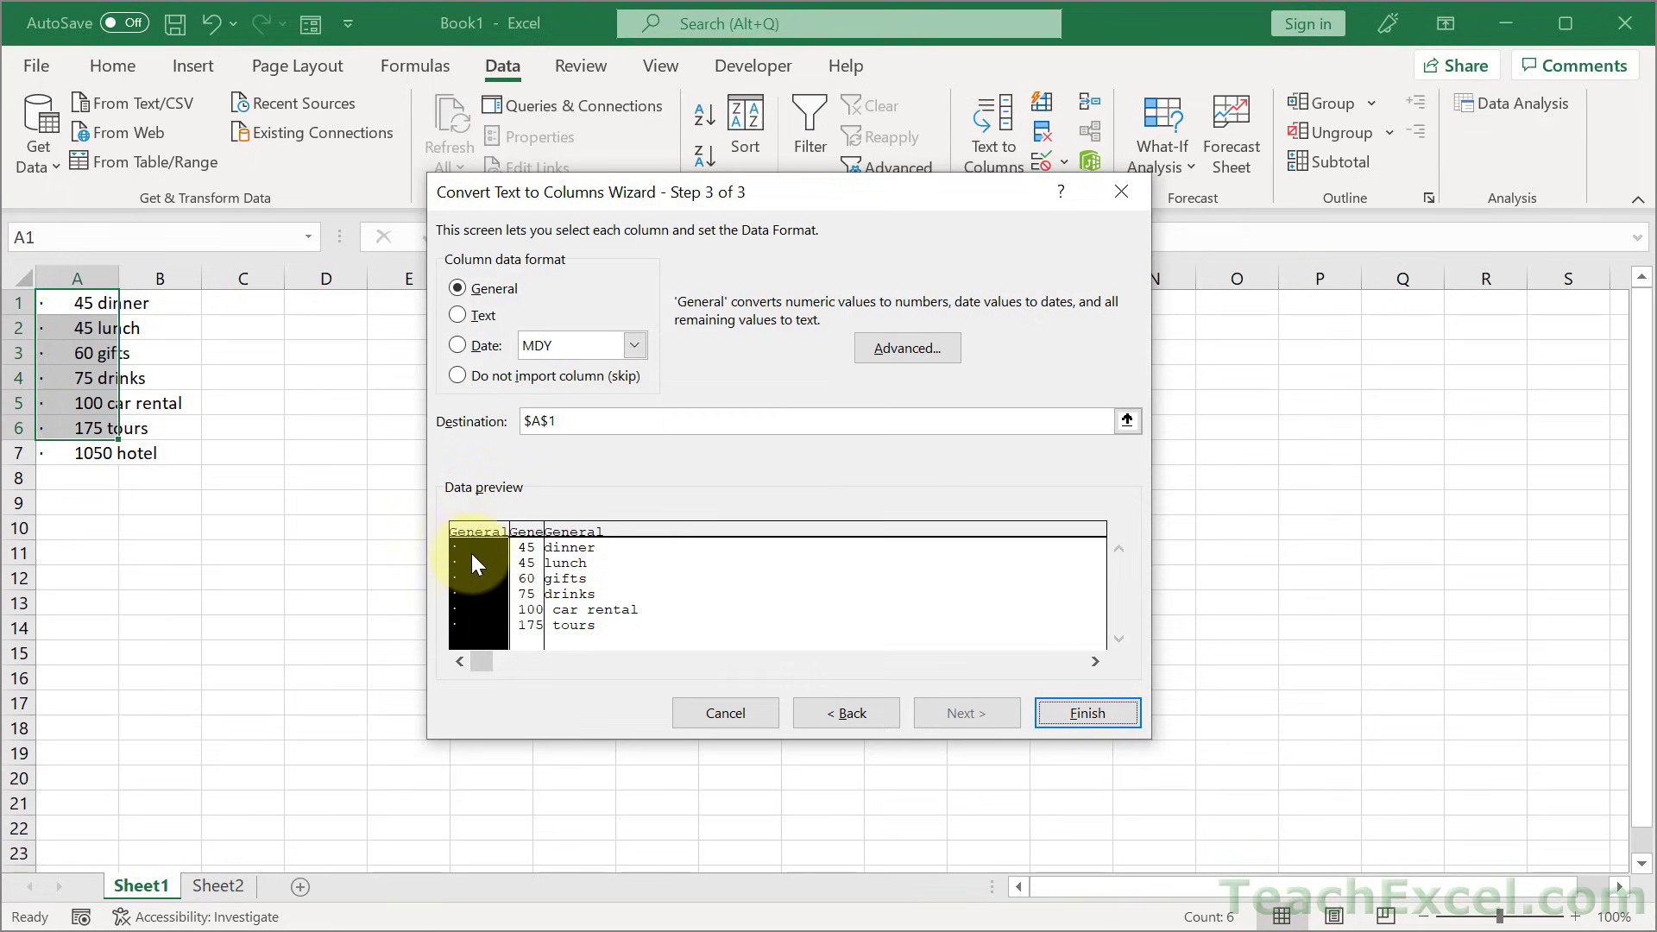
left_click(456, 375)
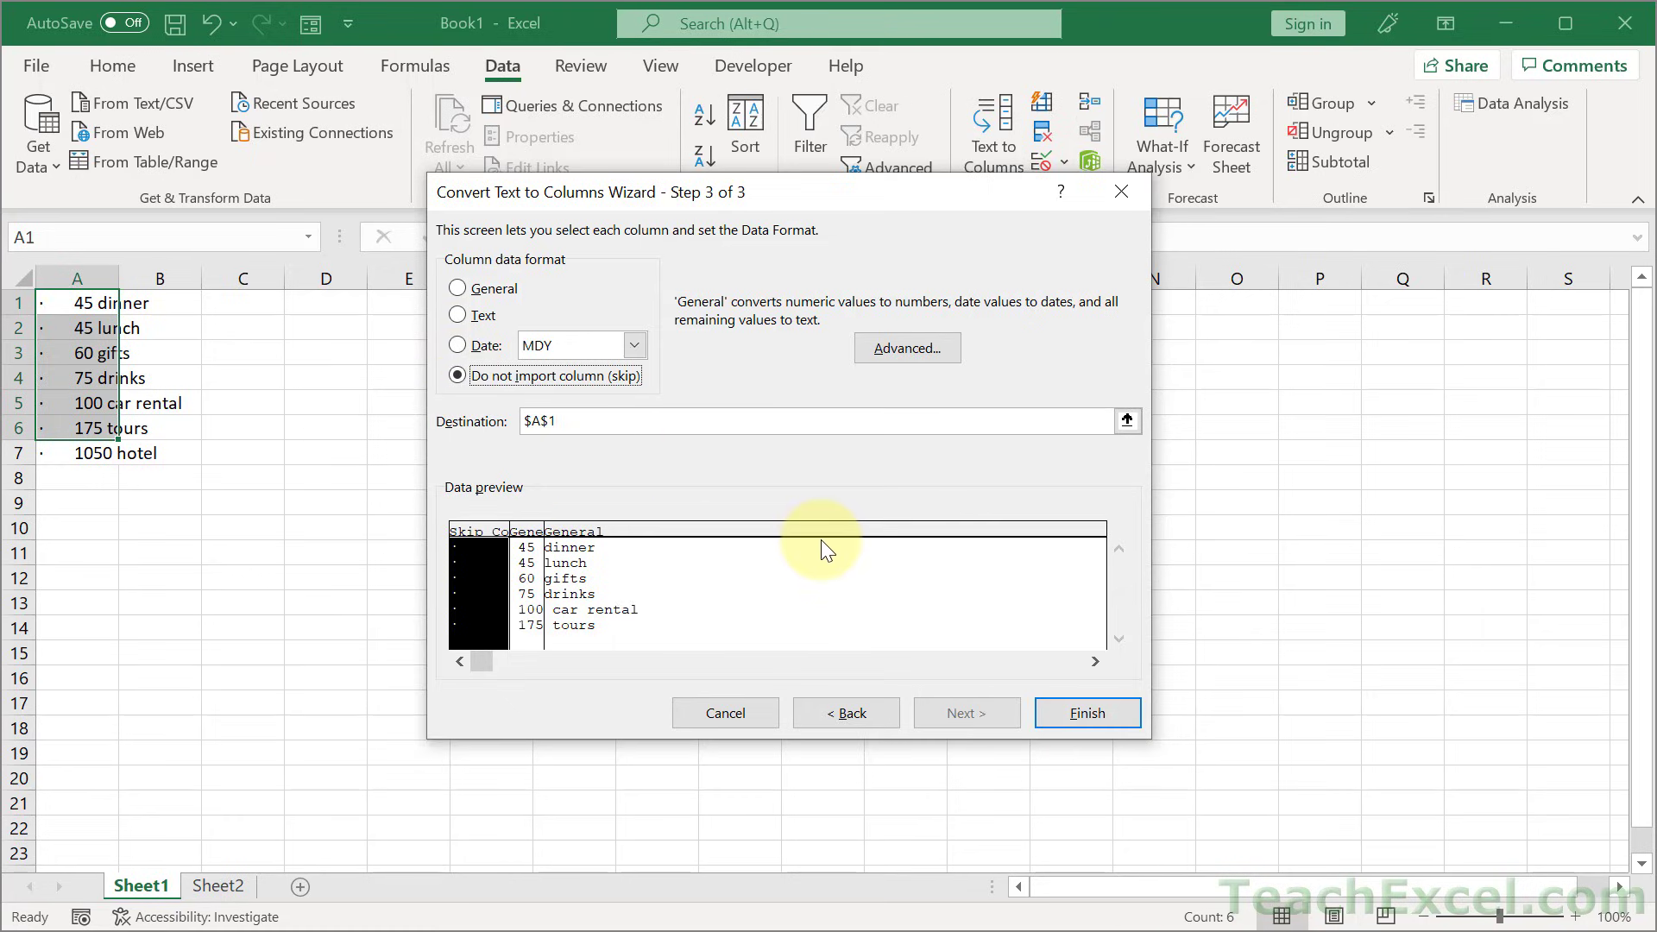
left_click(1069, 714)
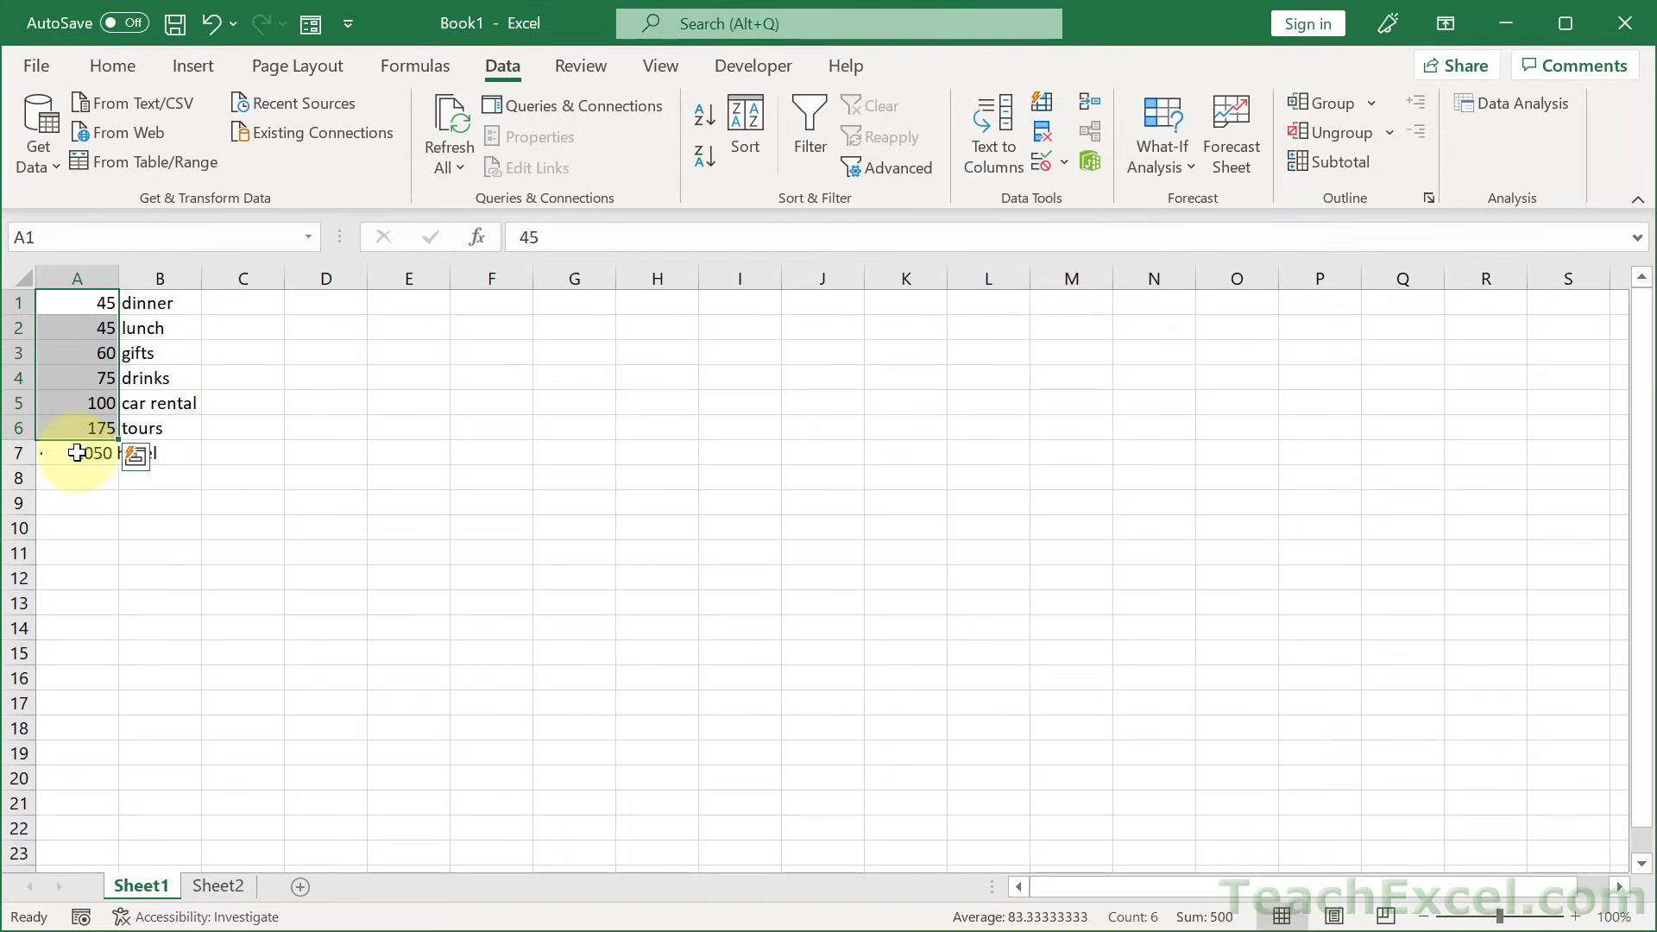
- Split the 1050 hotel line in A7 with fixed-width Text to Columns, not importing the bullet column
left_click(77, 453)
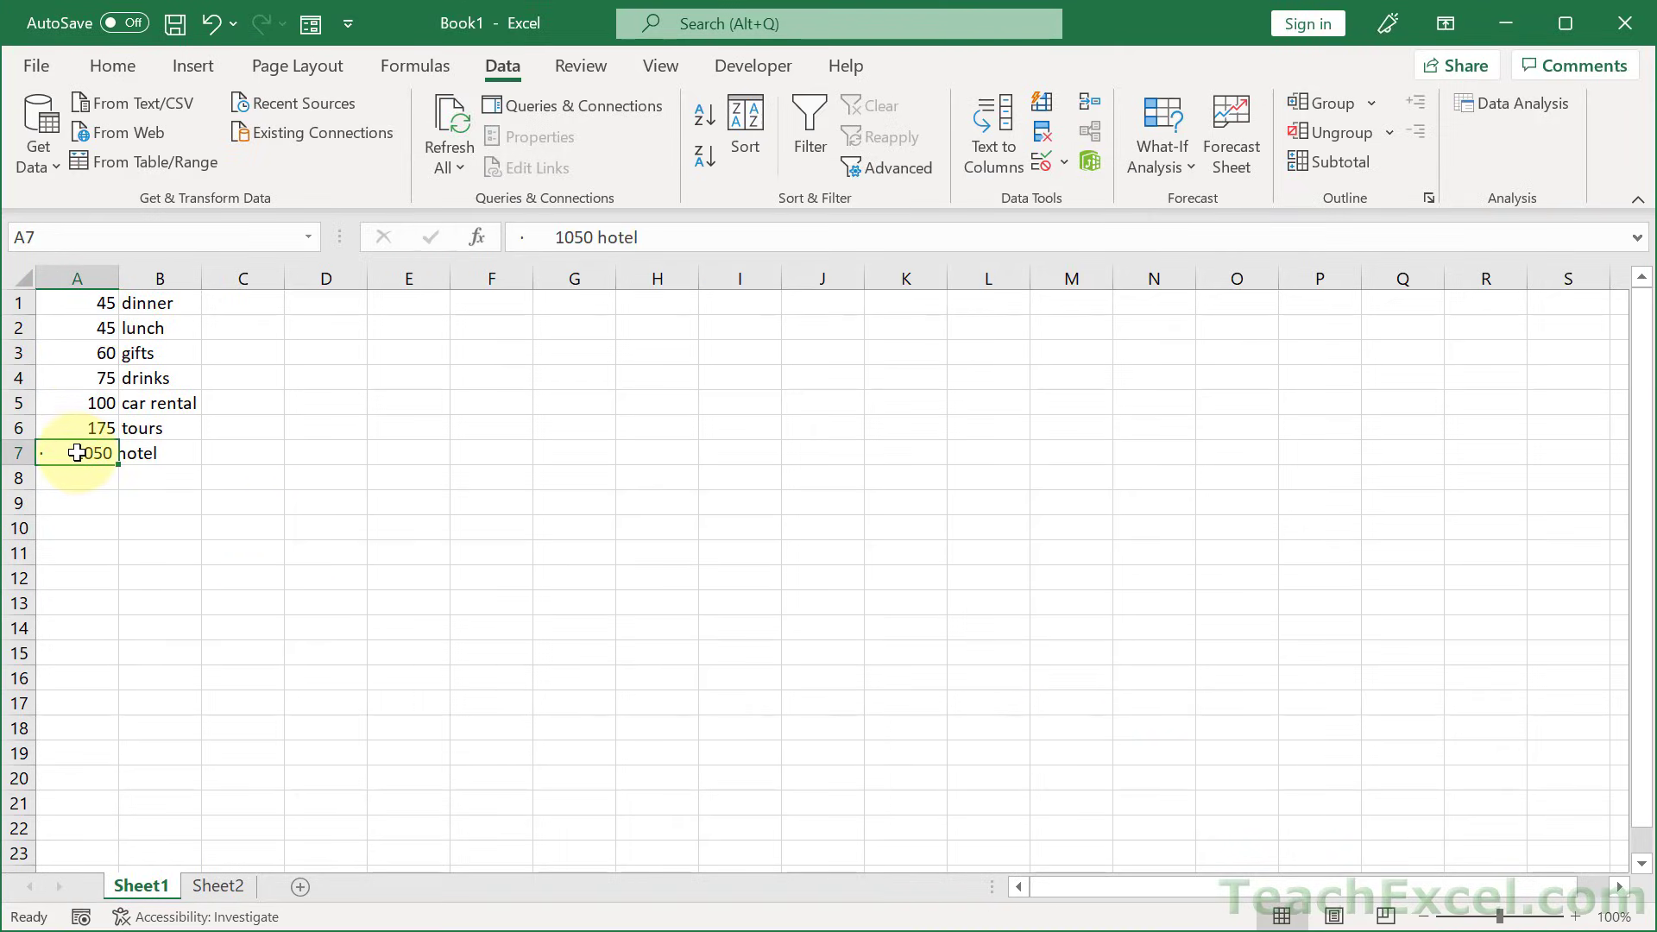
left_click(1002, 135)
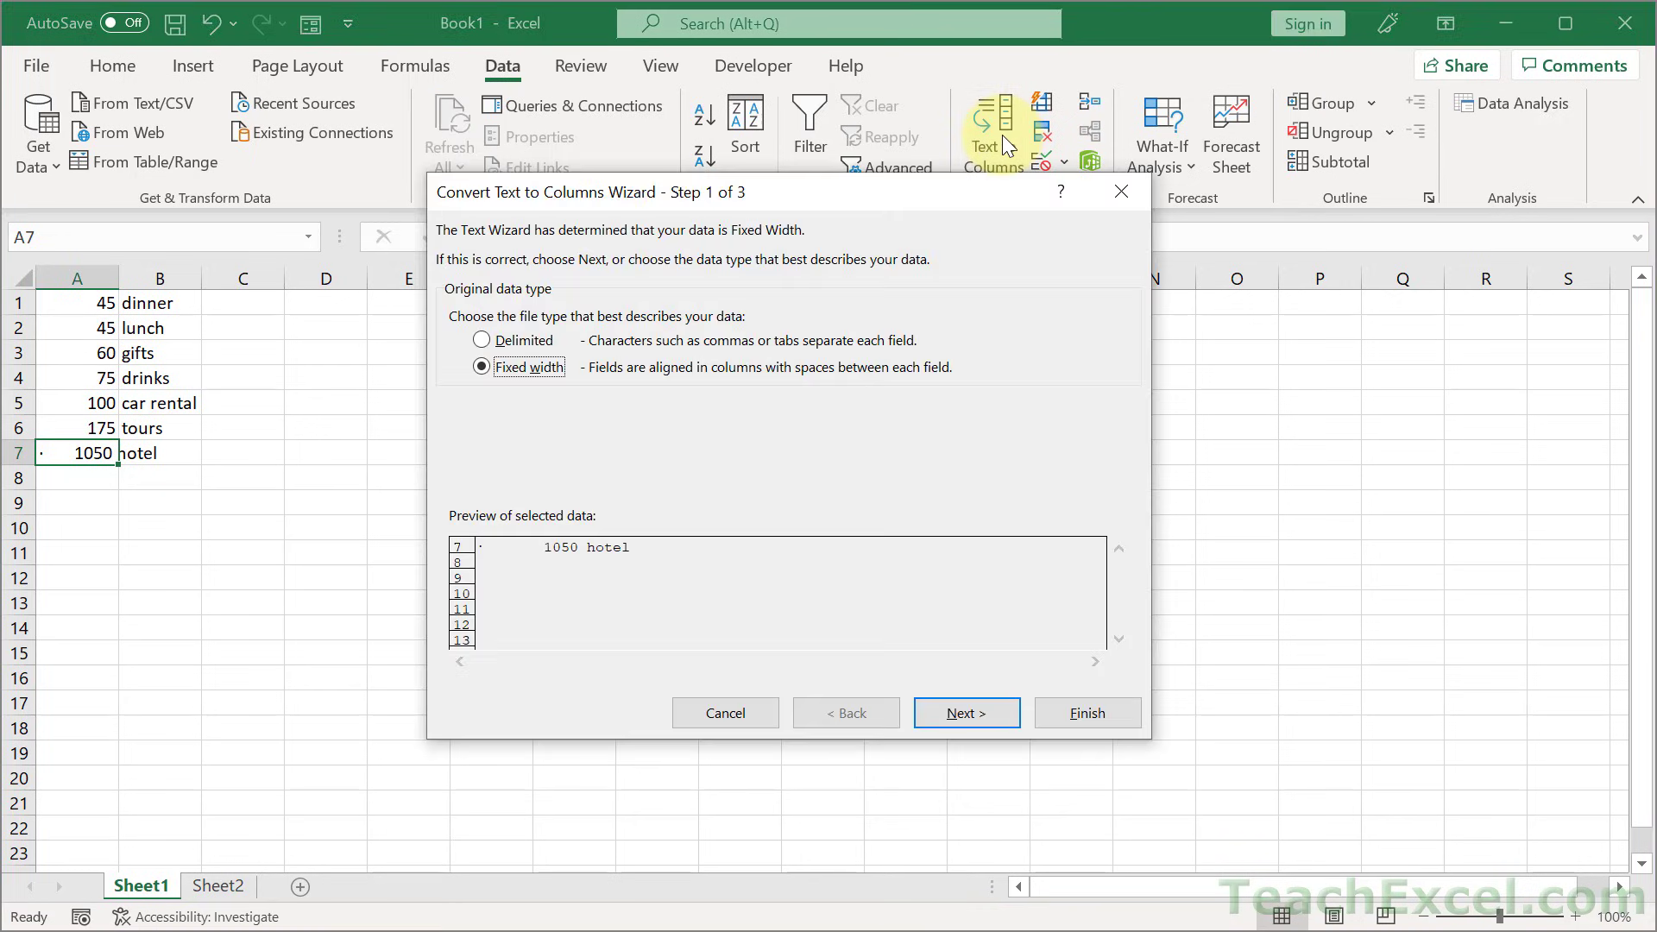
left_click(982, 712)
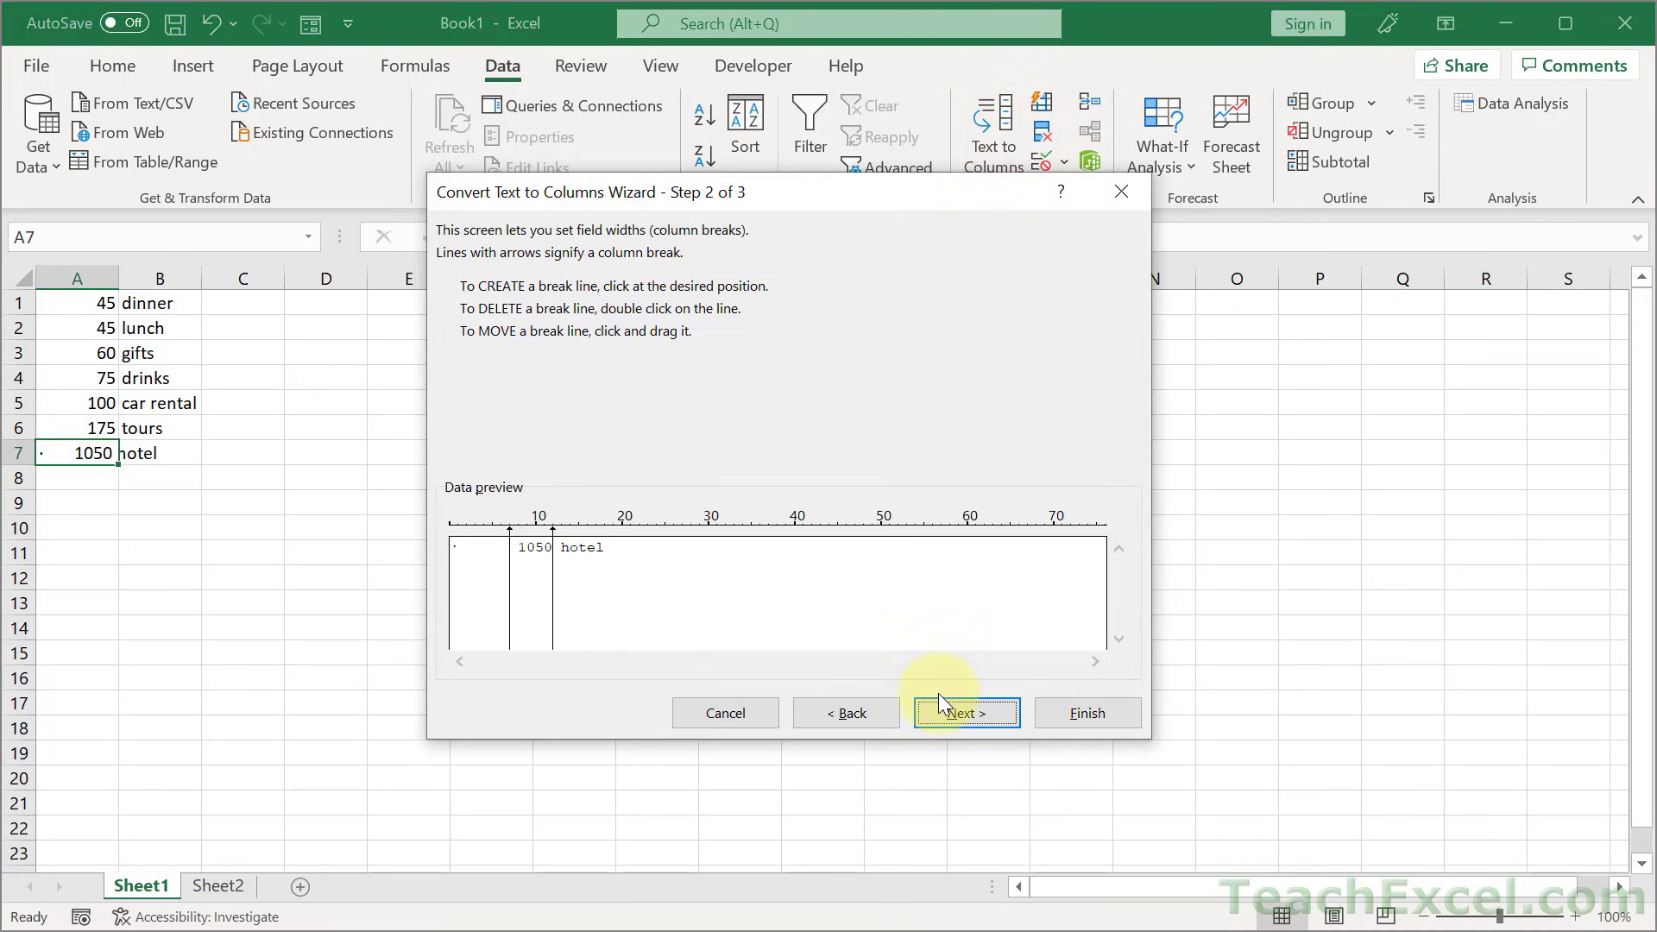
left_click(975, 715)
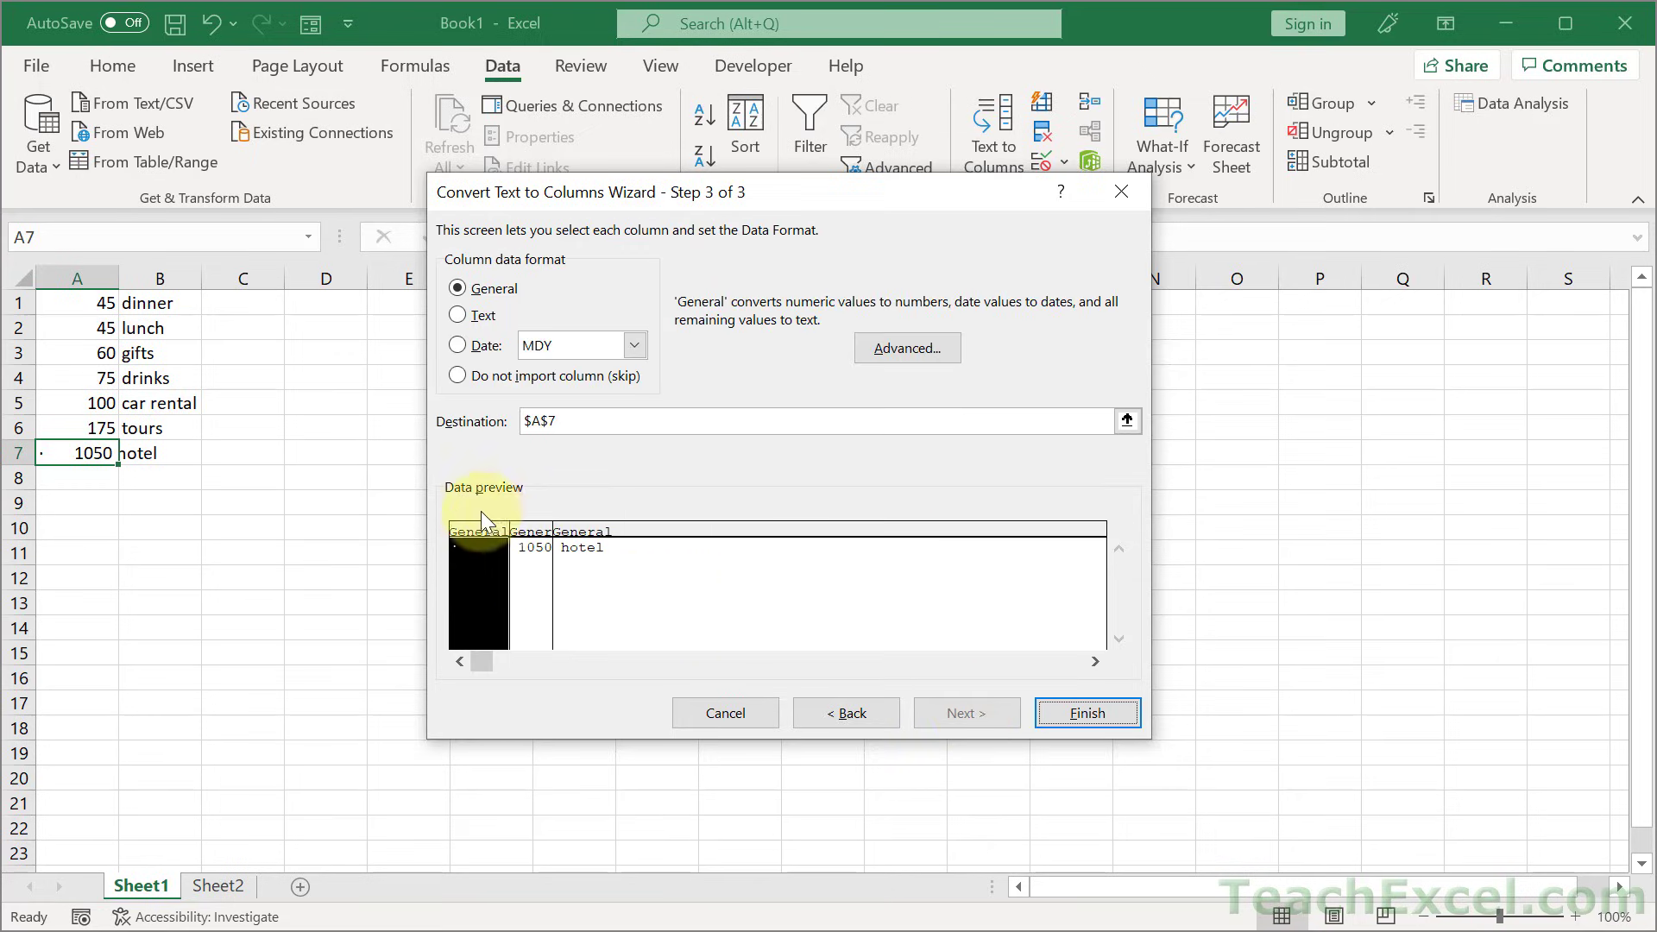
left_click(477, 380)
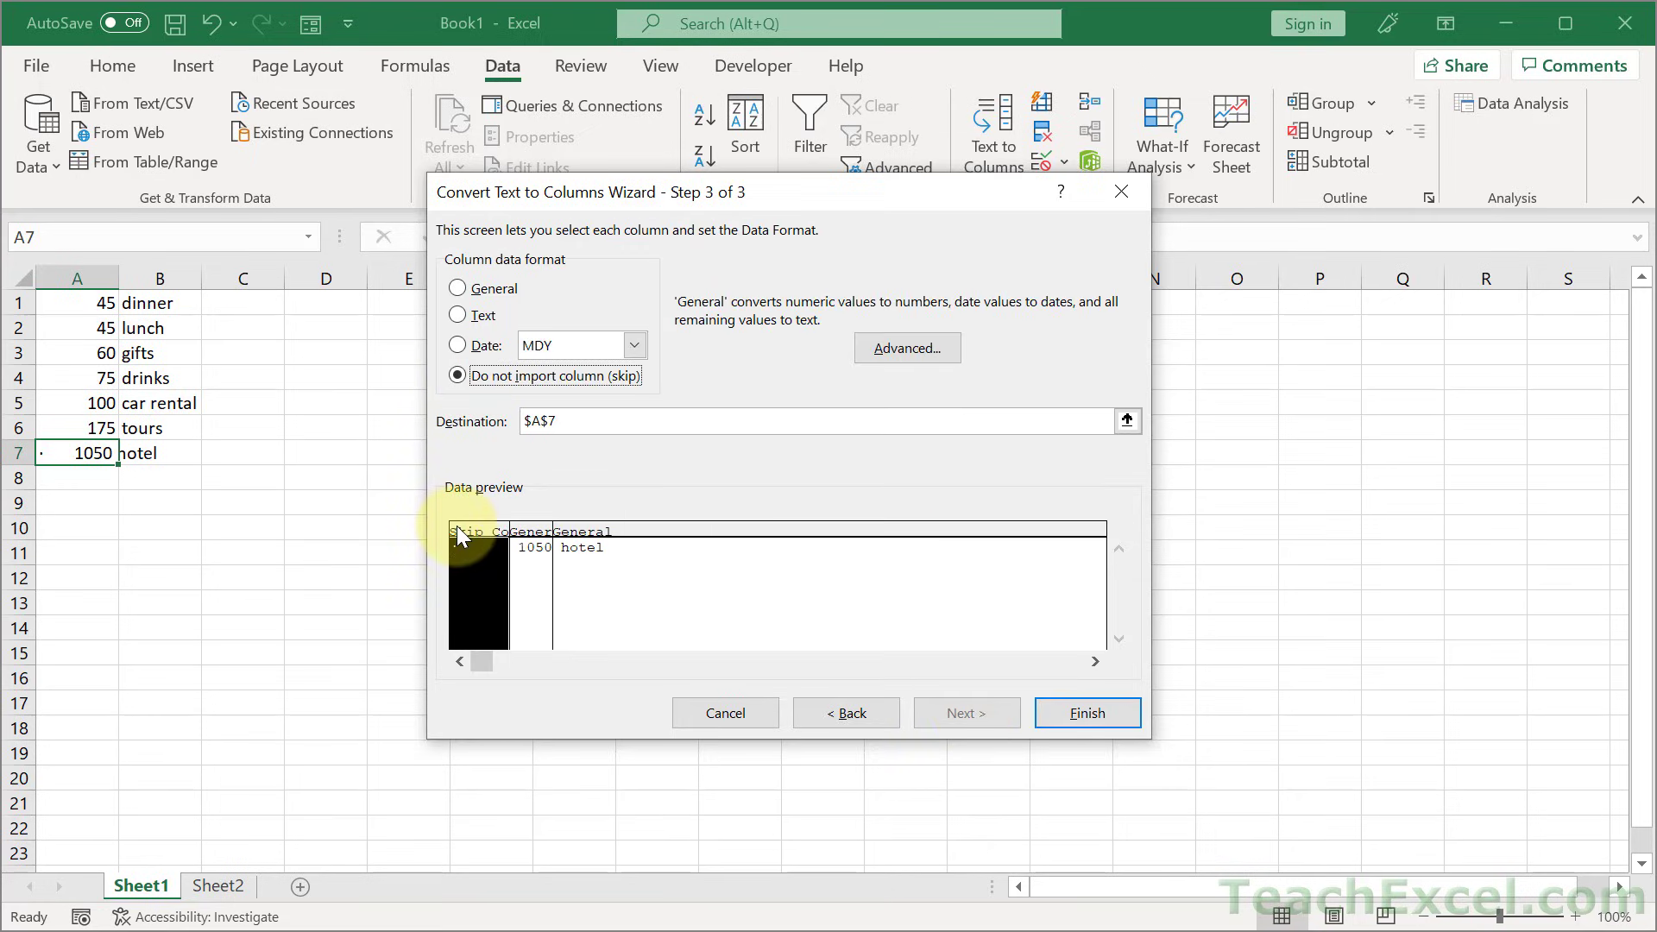
left_click(535, 533)
left_click(588, 531)
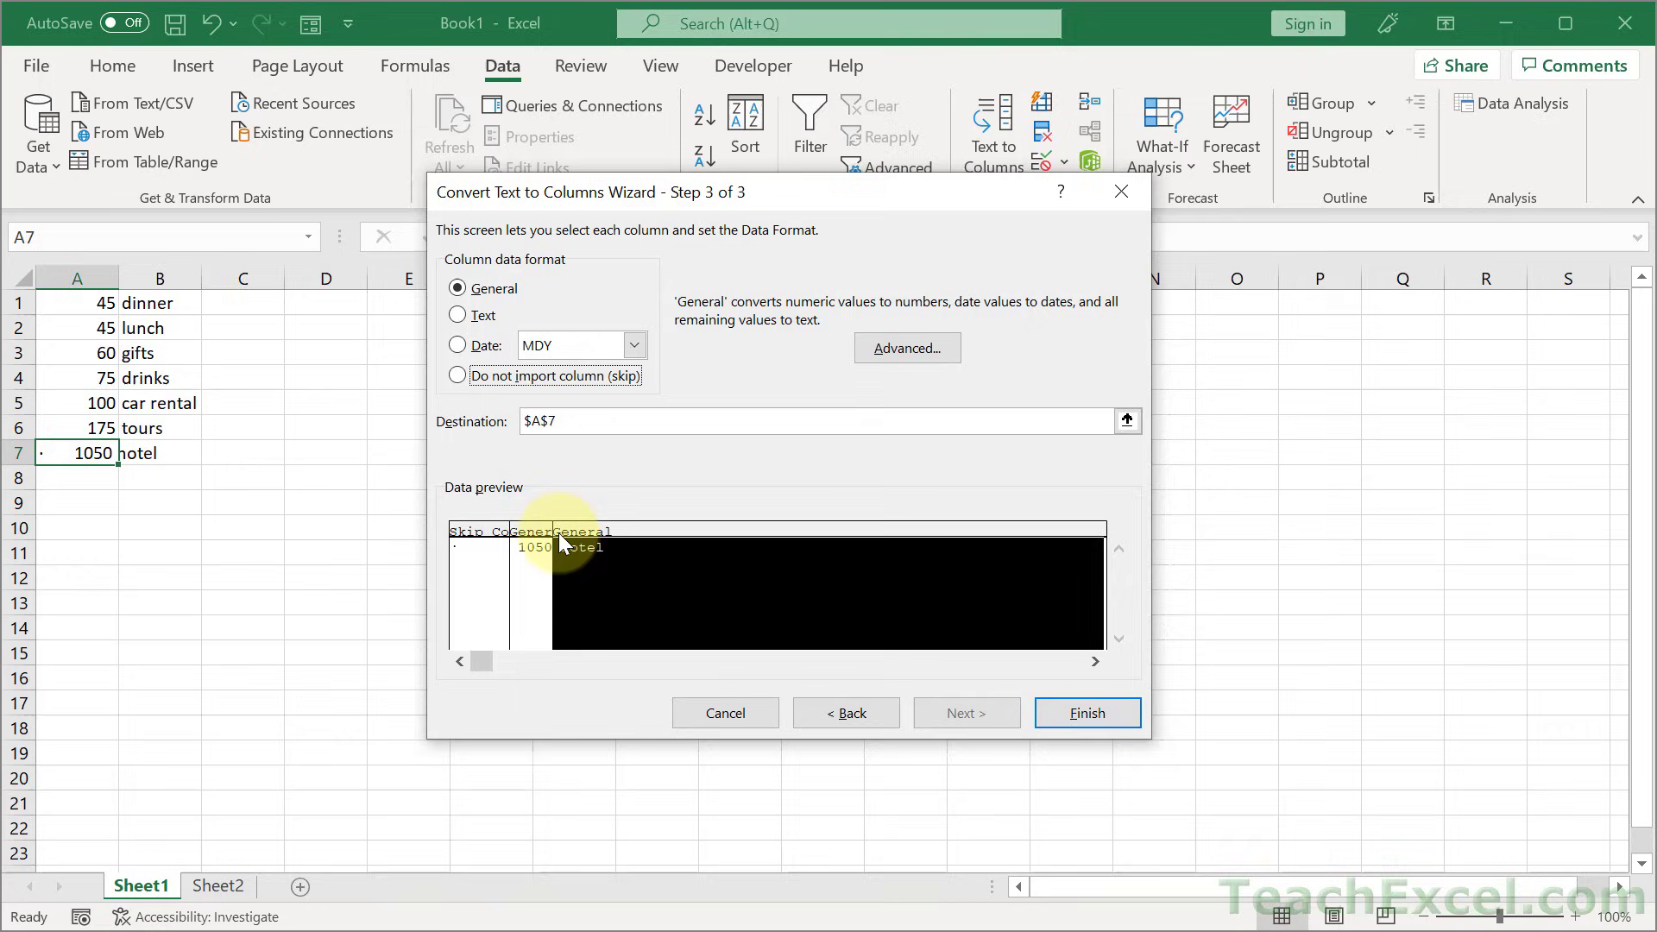
left_click(528, 529)
left_click(473, 528)
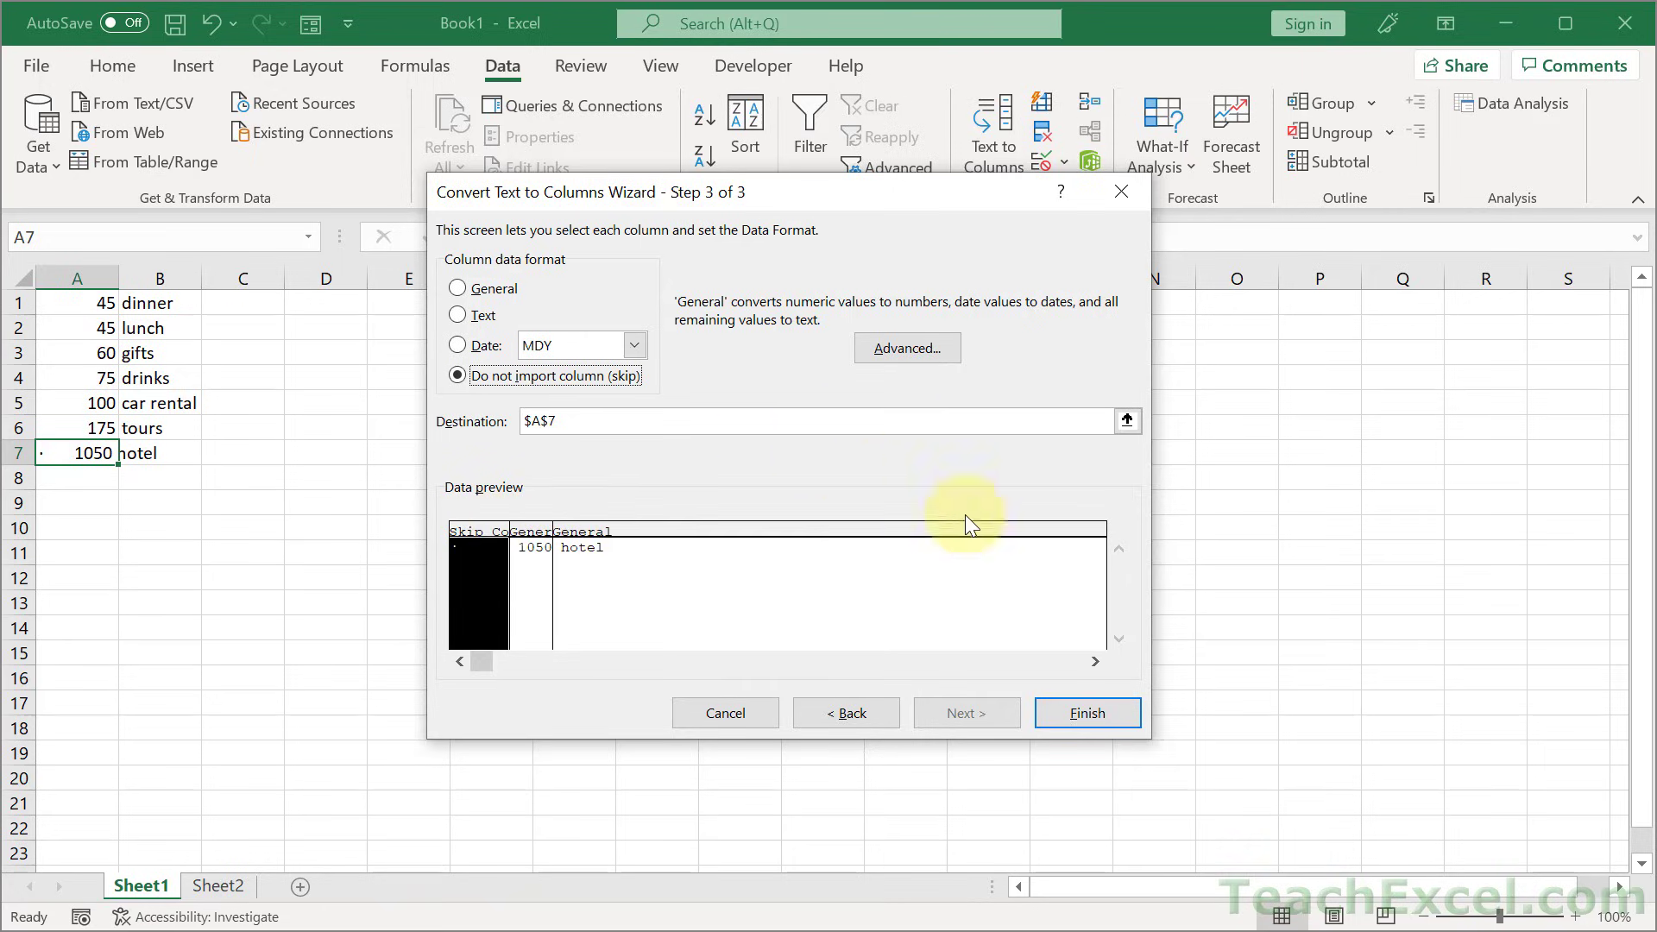
left_click(1064, 702)
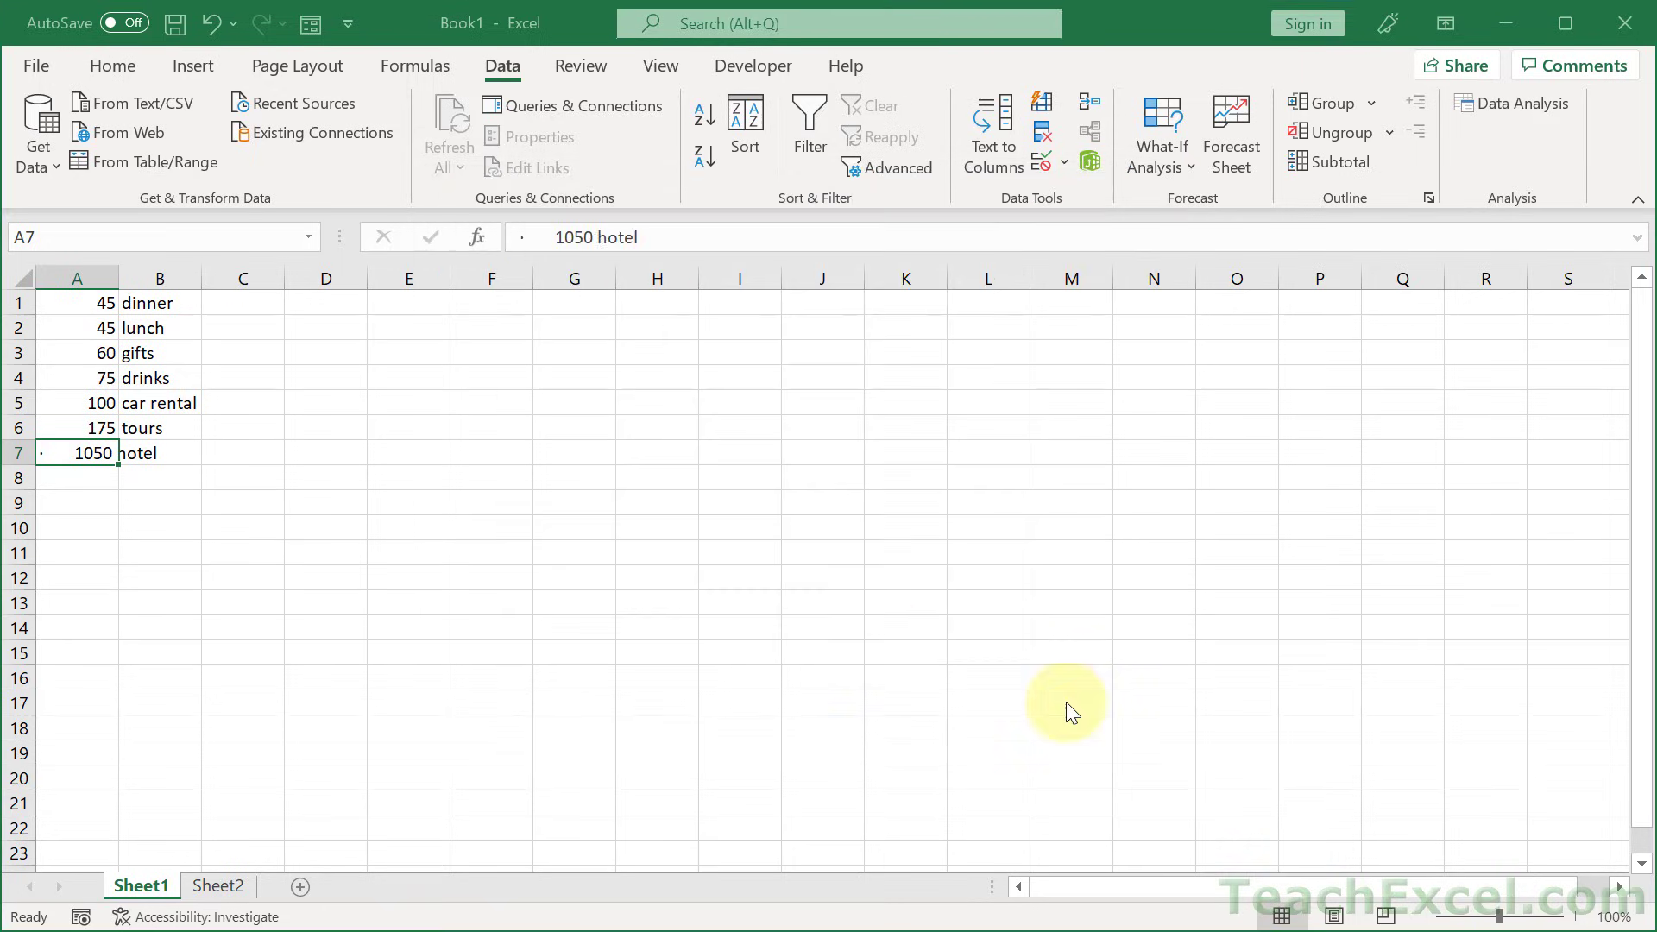
left_click(396, 496)
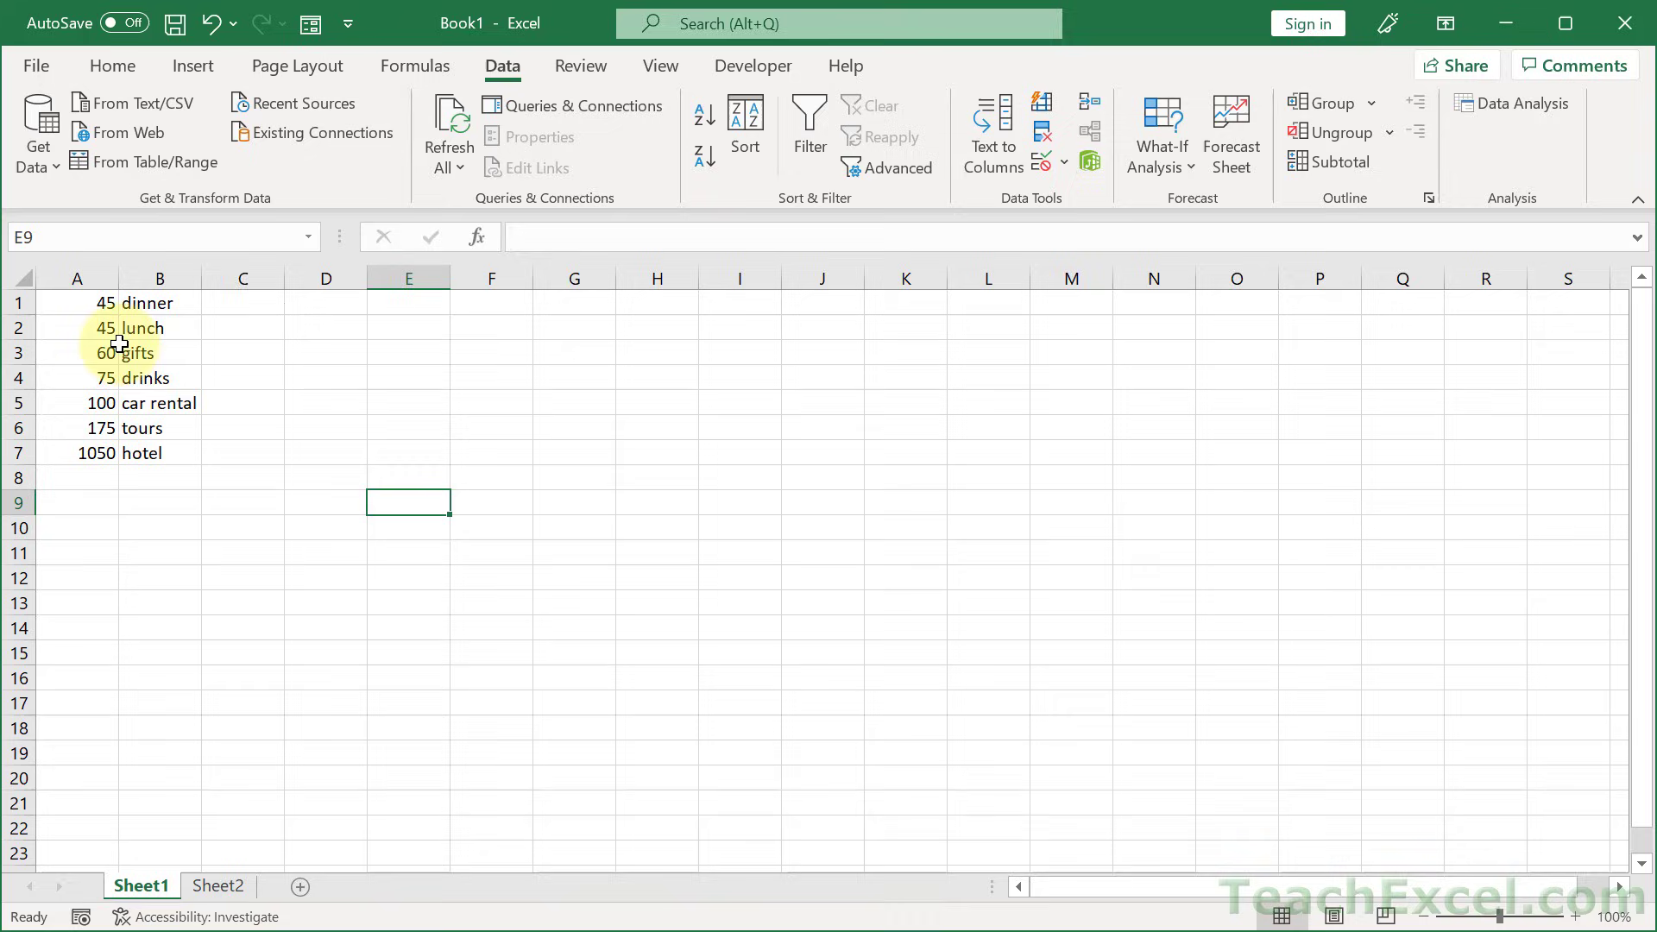
- Select the amounts in A1:A7 and open the Clear dropdown on the Home tab
left_click(71, 301)
left_click_drag(71, 301, 76, 453)
left_click(131, 65)
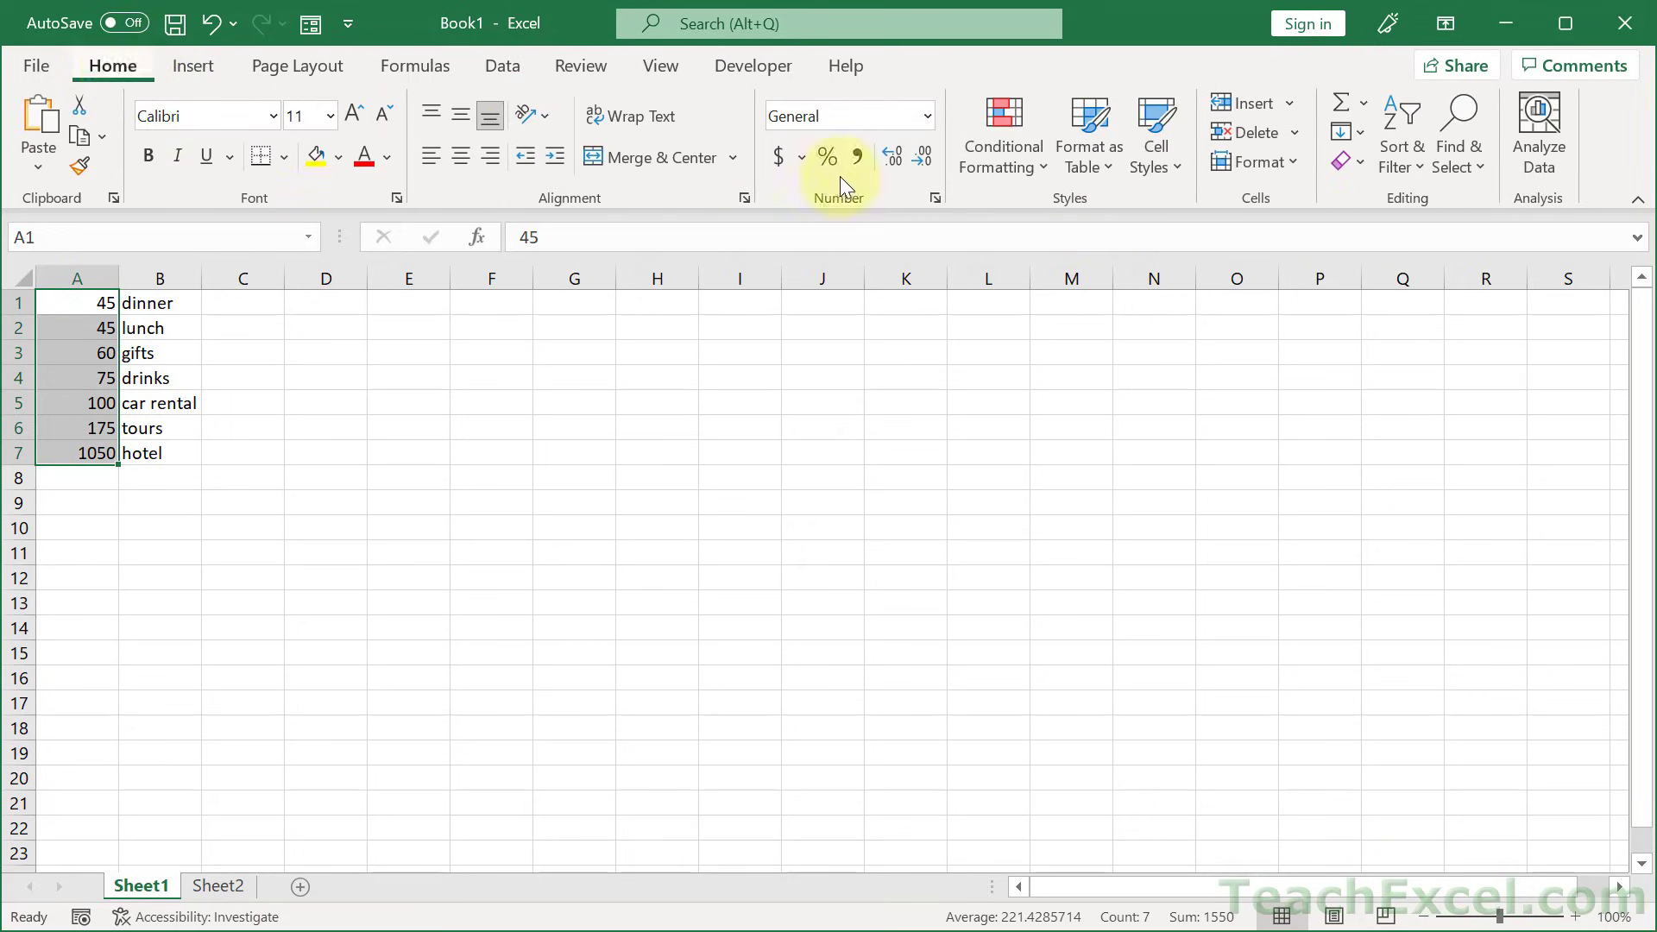
left_click(1355, 163)
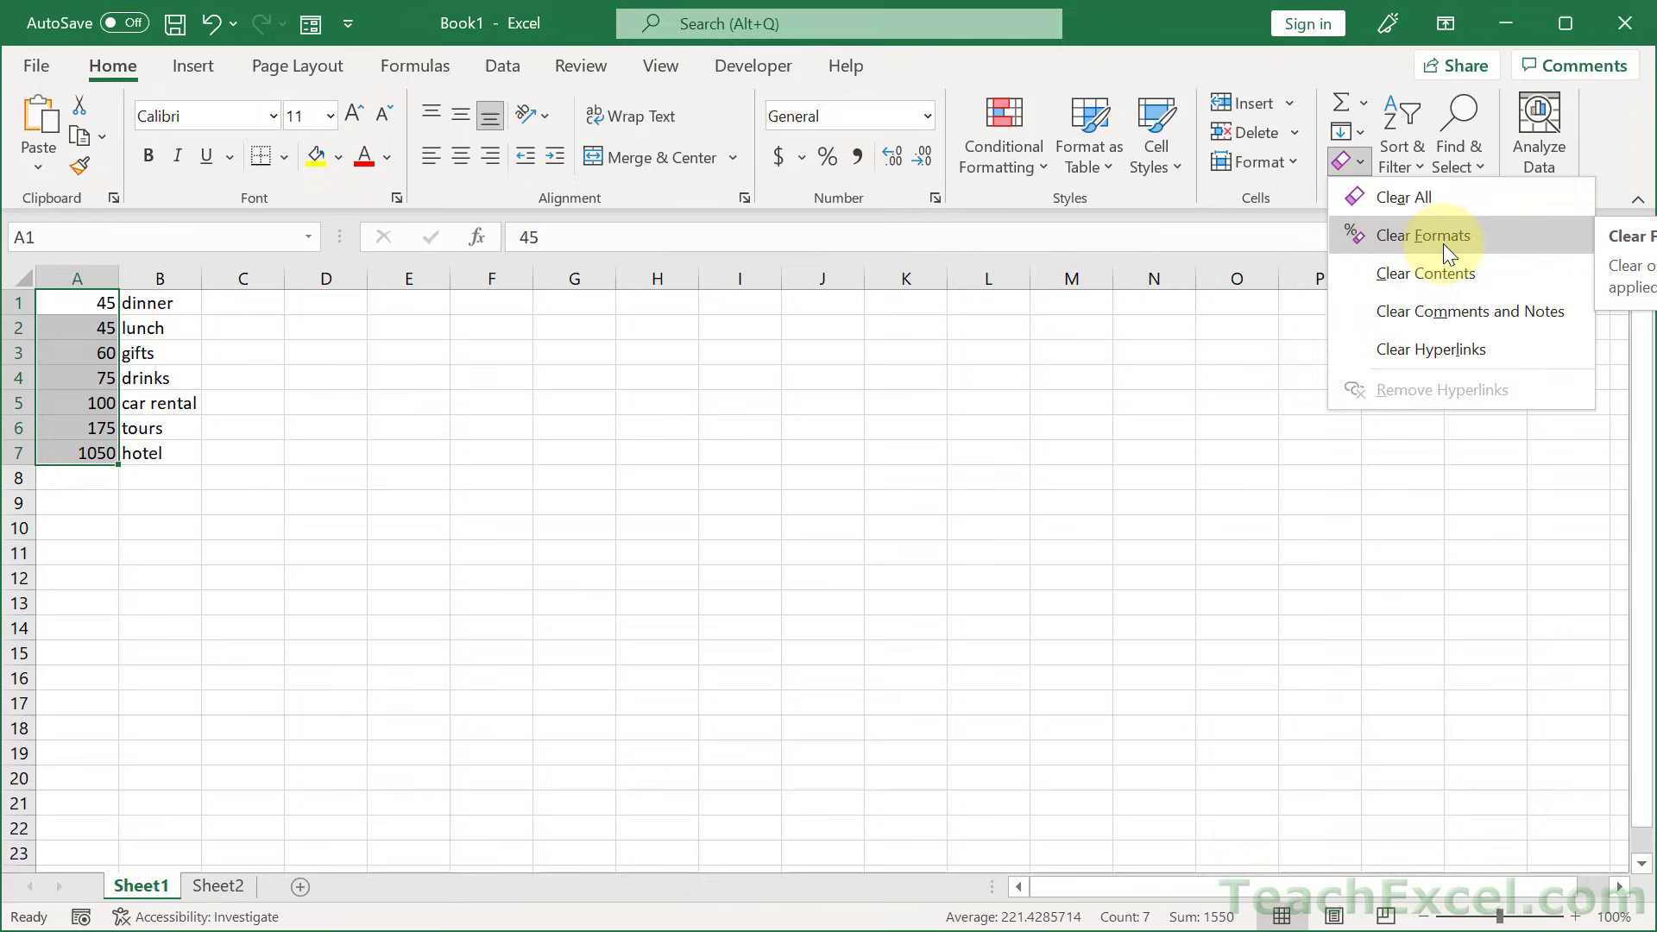
- Enter =CLEAN(A1) in D1 and fill it down to D7
left_click(314, 319)
left_click(311, 302)
type("=")
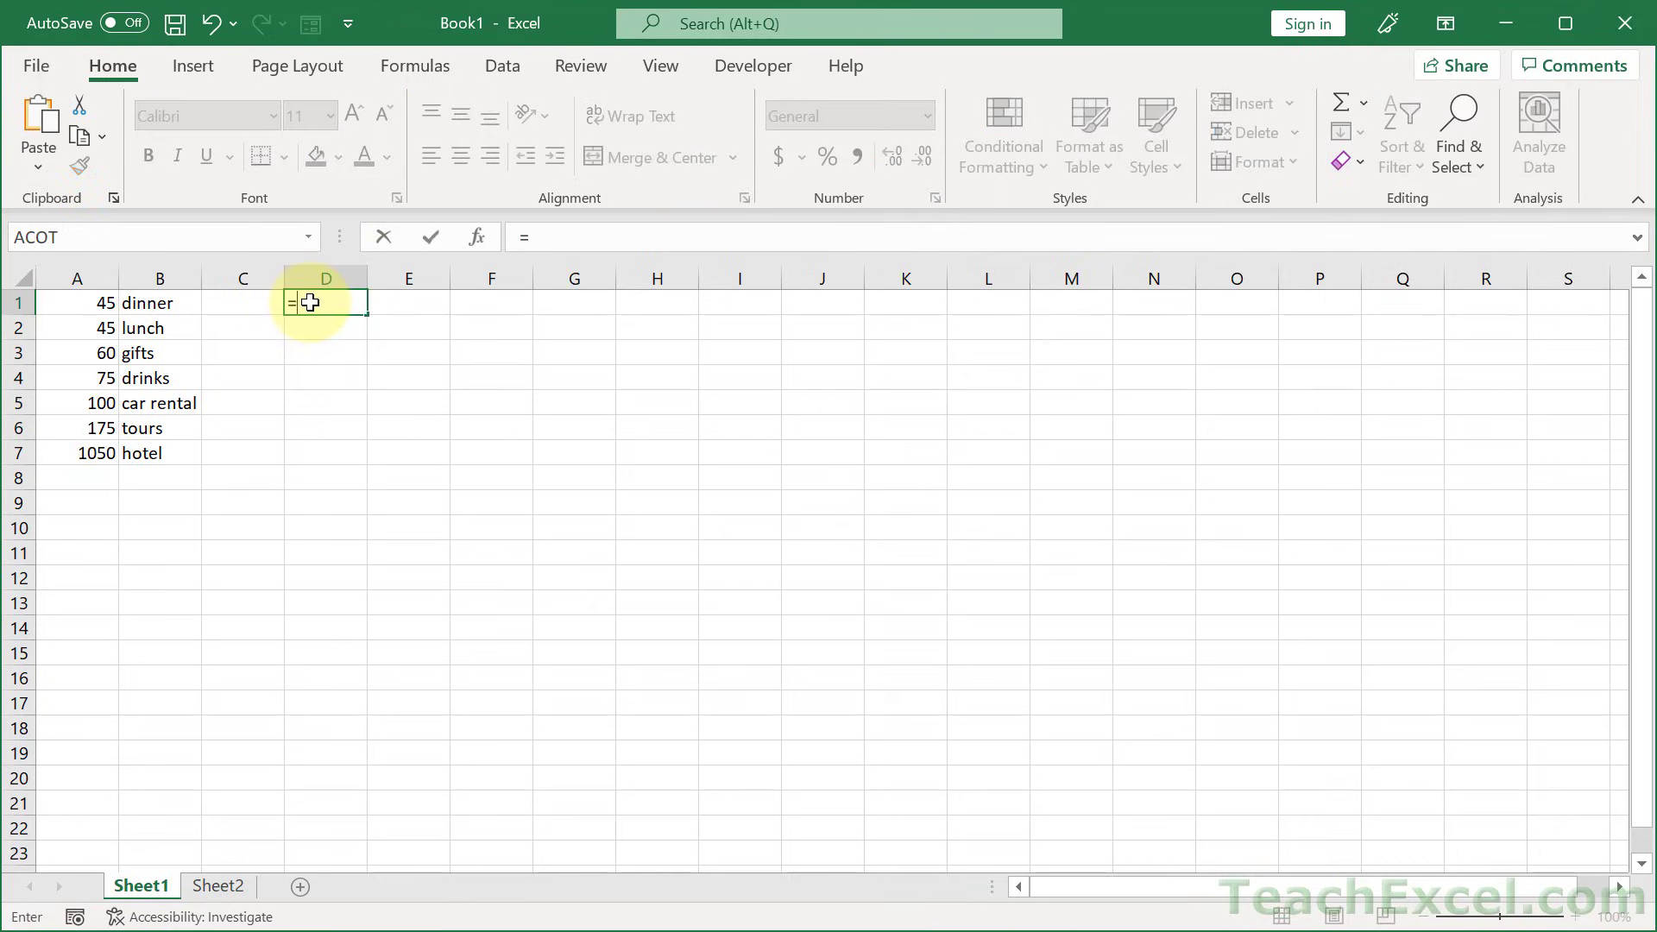
type("clea")
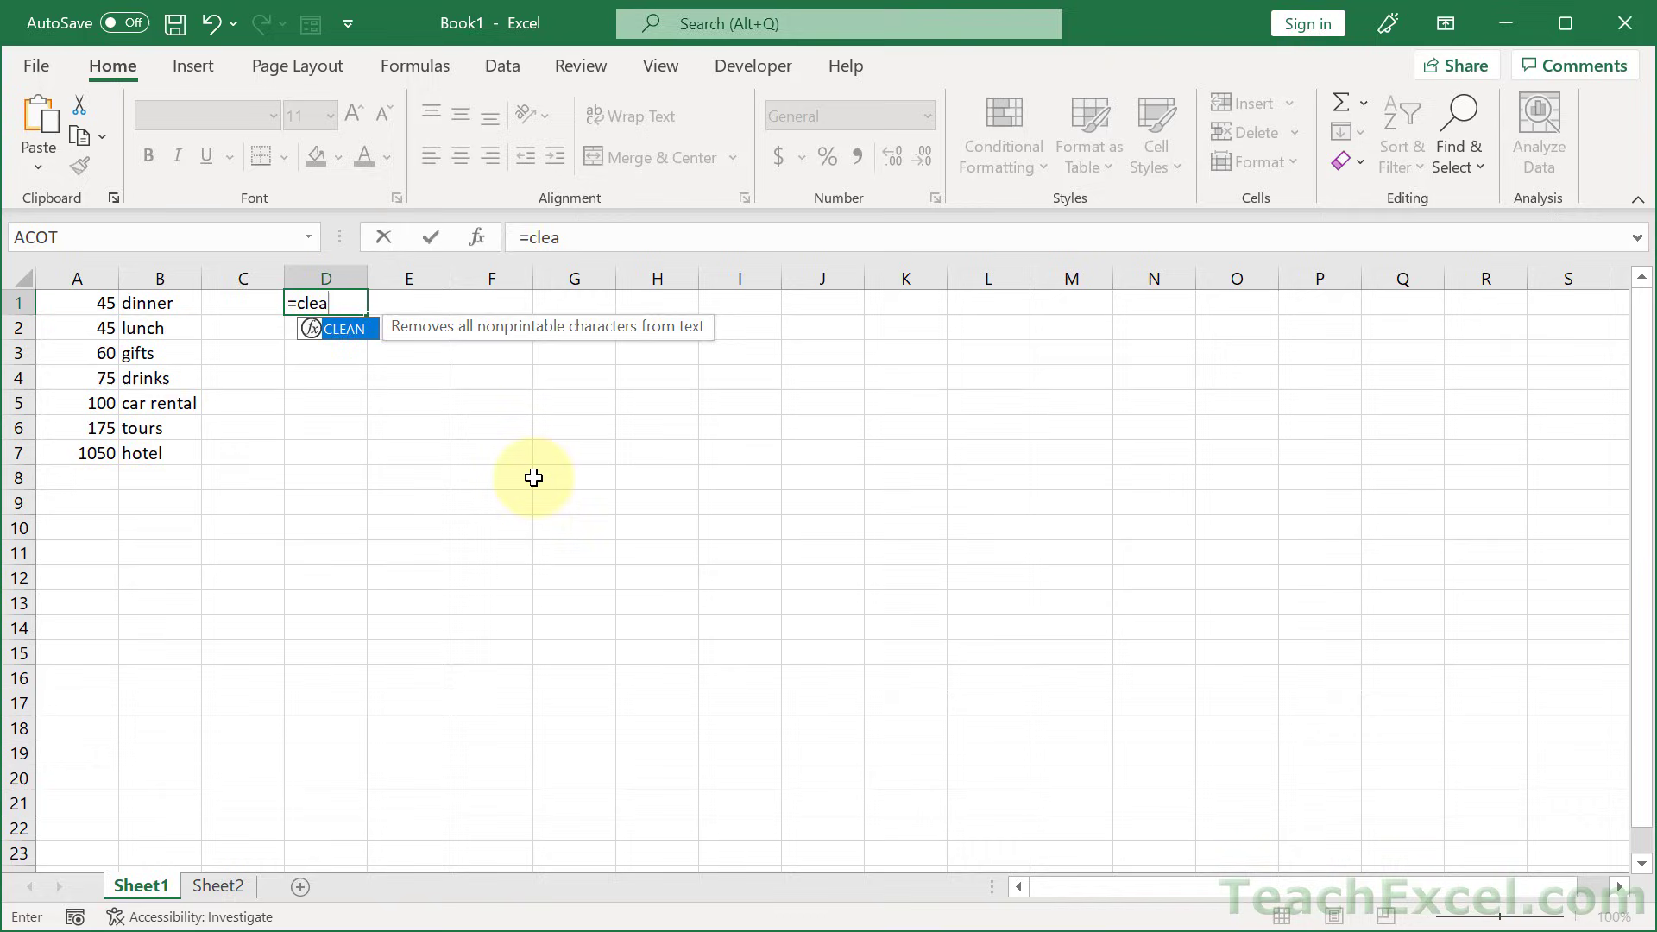
key("Tab")
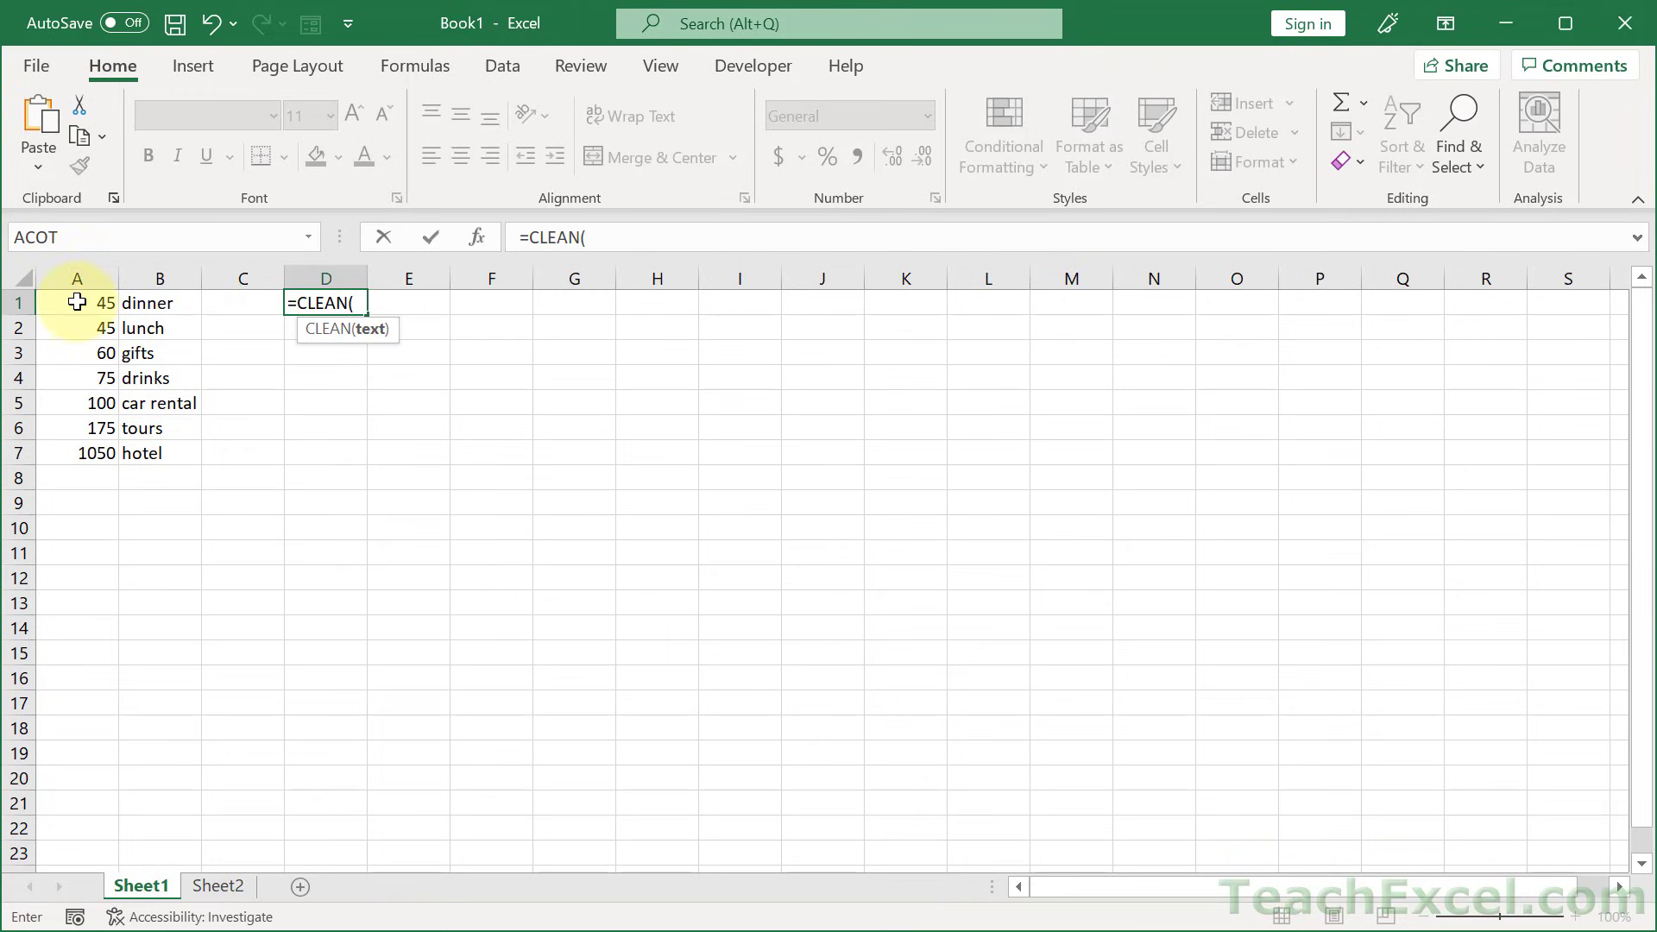
left_click(76, 301)
key("ctrl+Return")
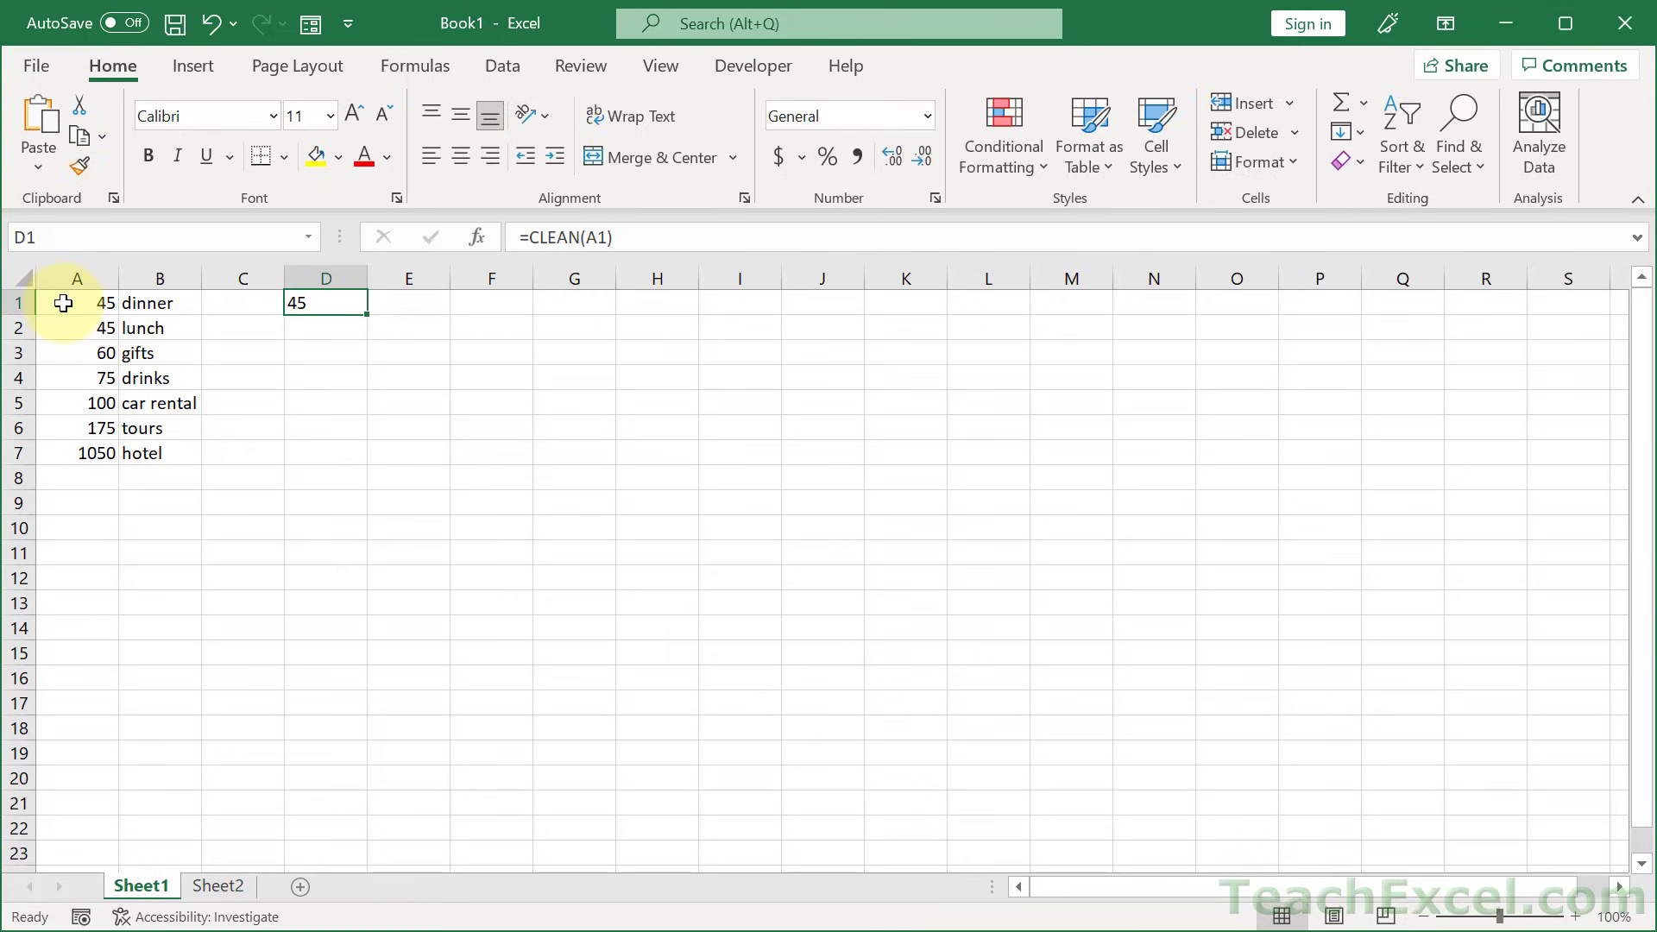
left_click_drag(371, 316, 344, 463)
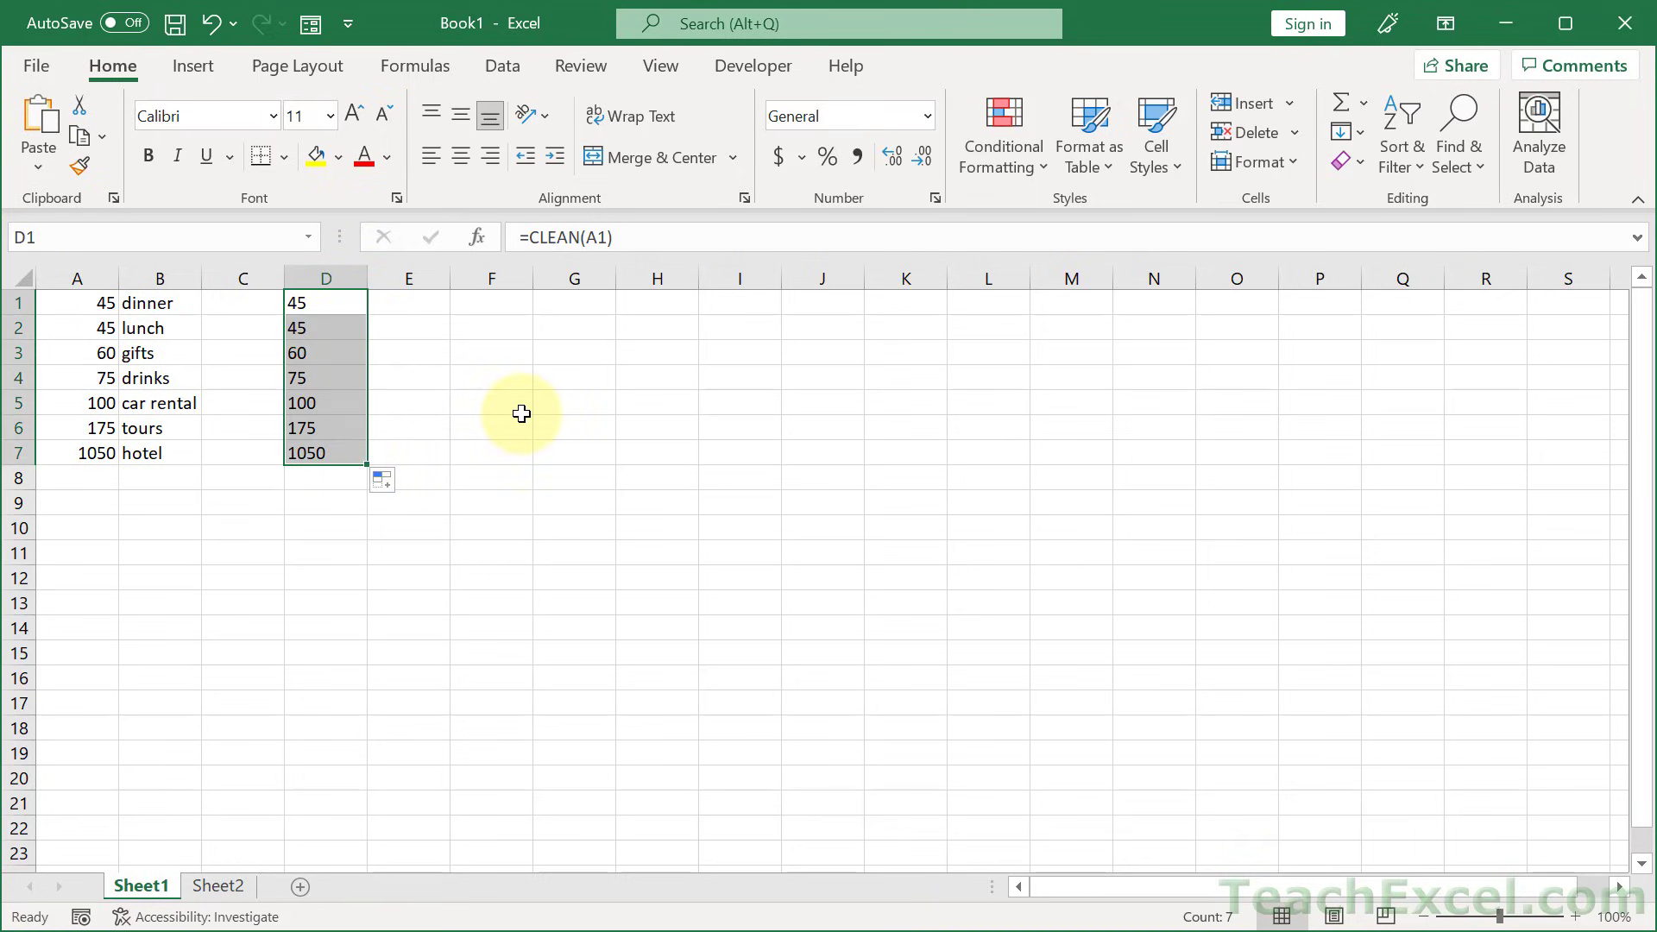
- Paste the cleaned amounts in D1:D7 back over themselves as values only
key("ctrl+c")
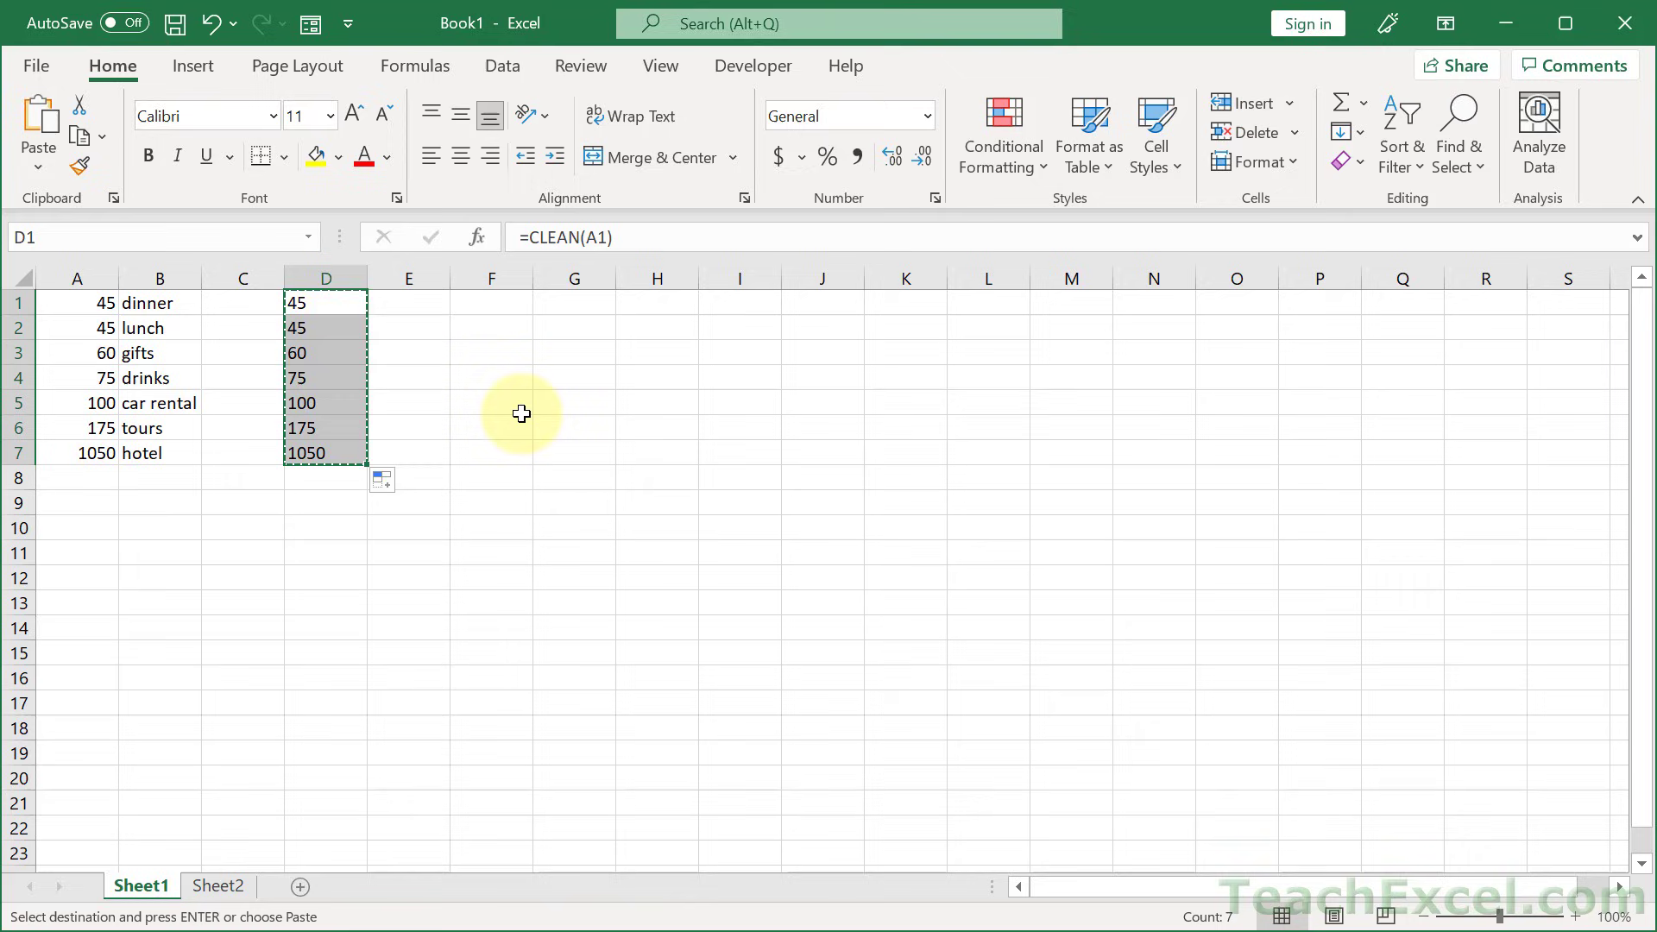
key("alt")
key("e")
key("s")
key("v")
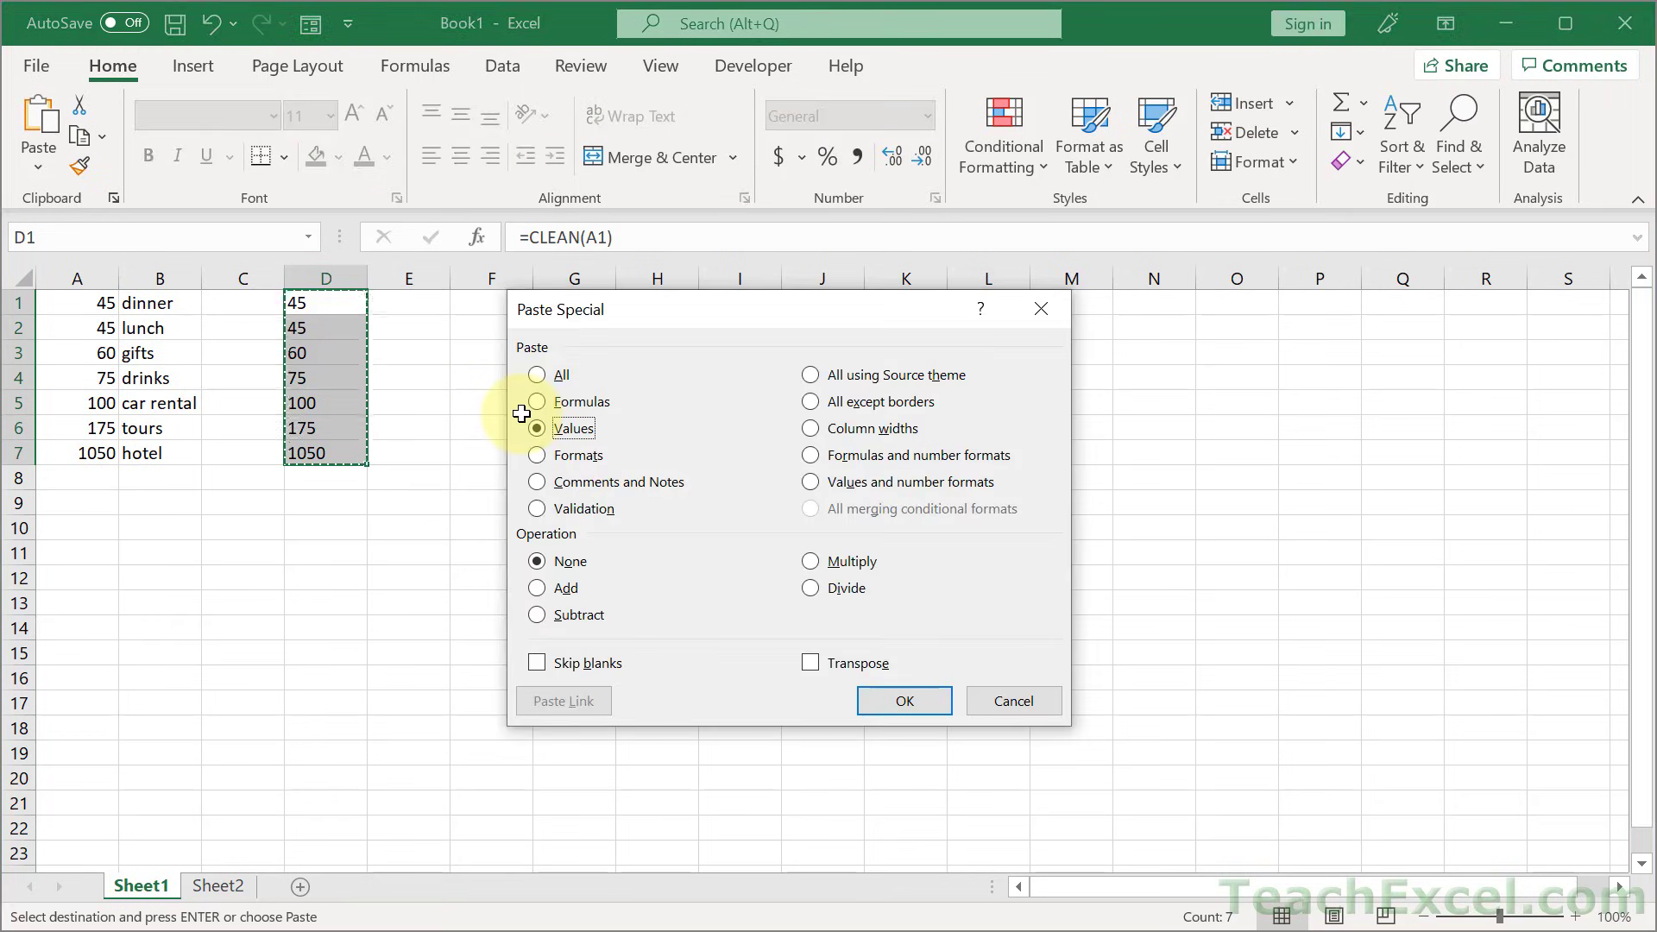
key("Return")
key("Escape")
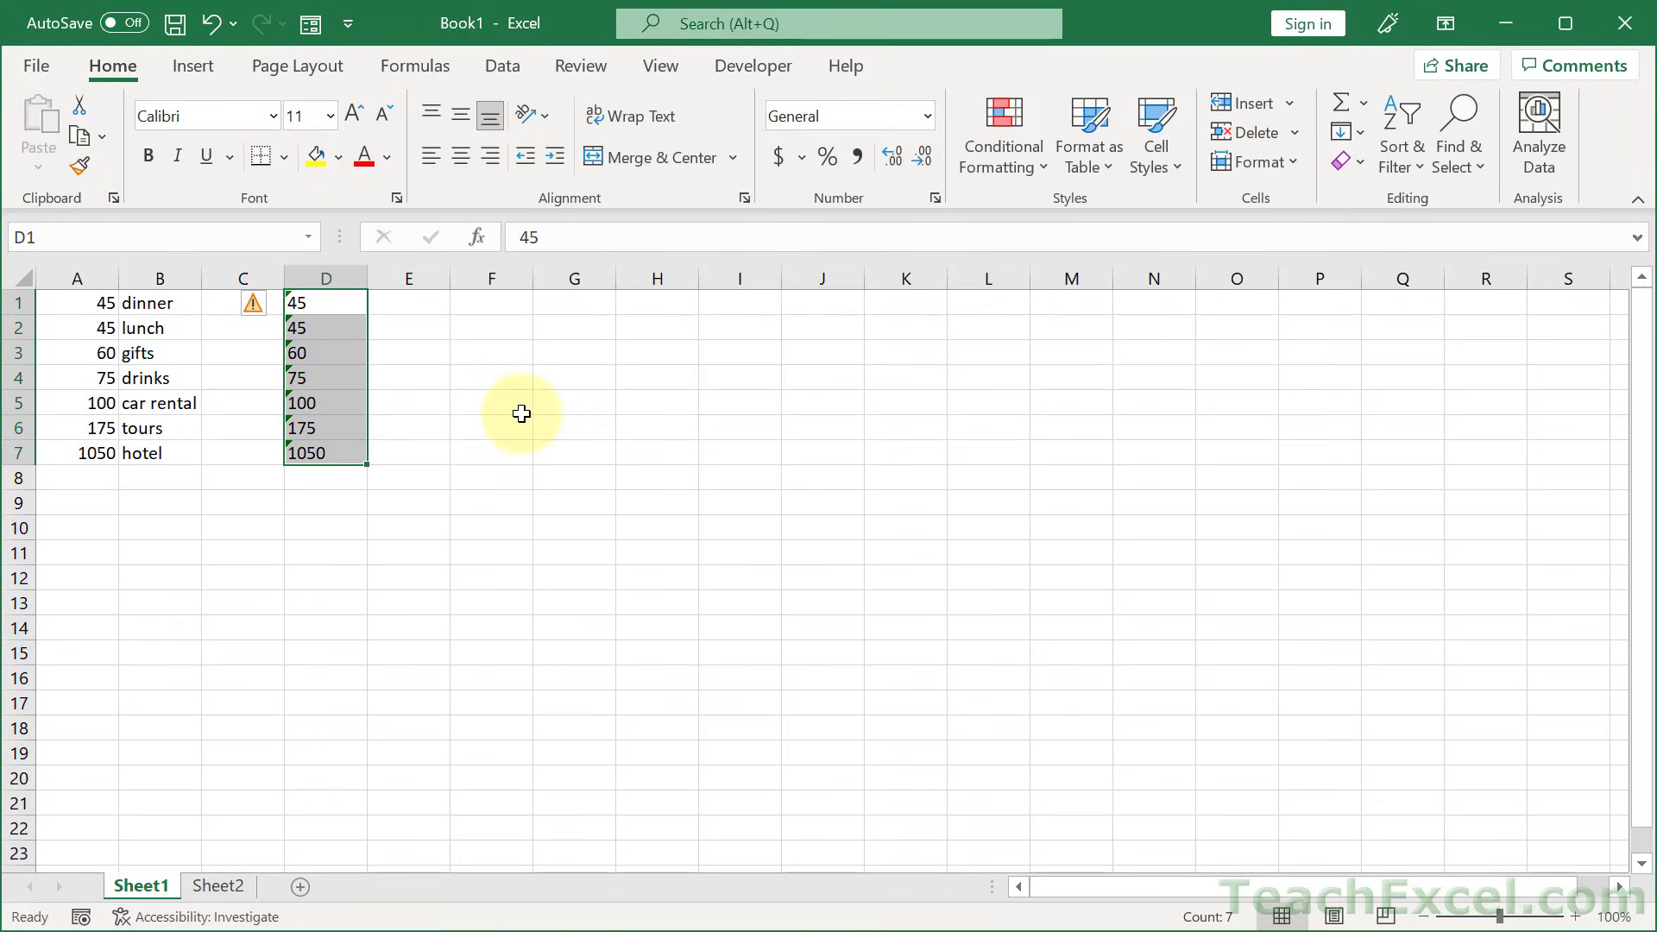
- Convert the amounts in D1:D7 from text into numbers
double_click(344, 378)
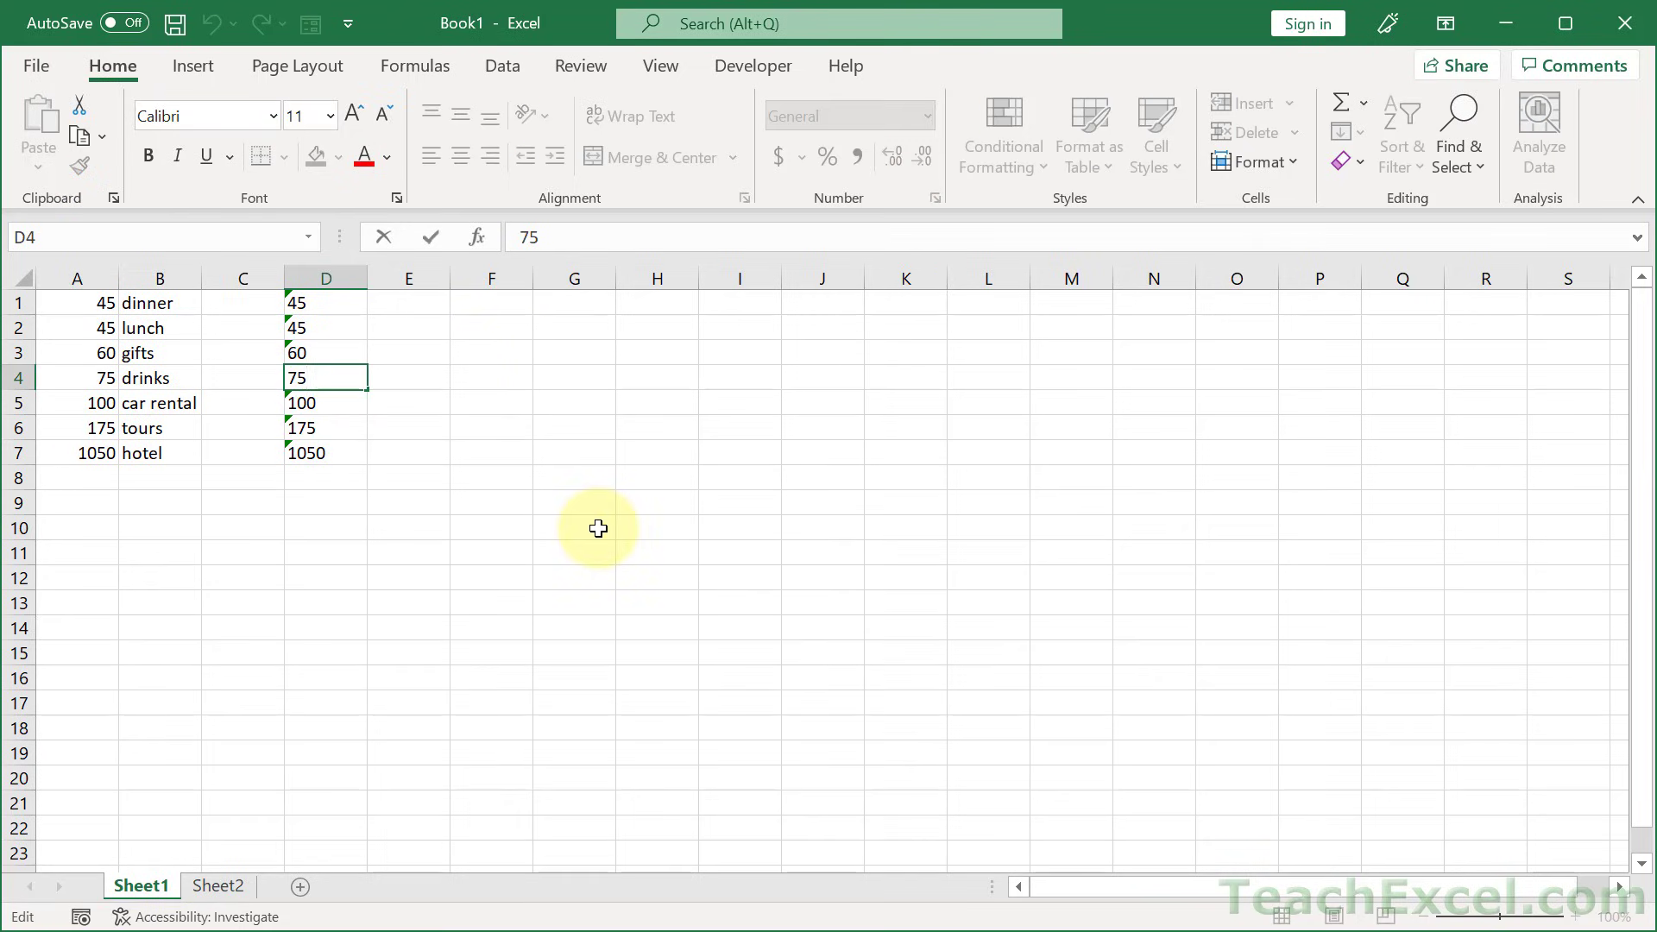
key("Escape")
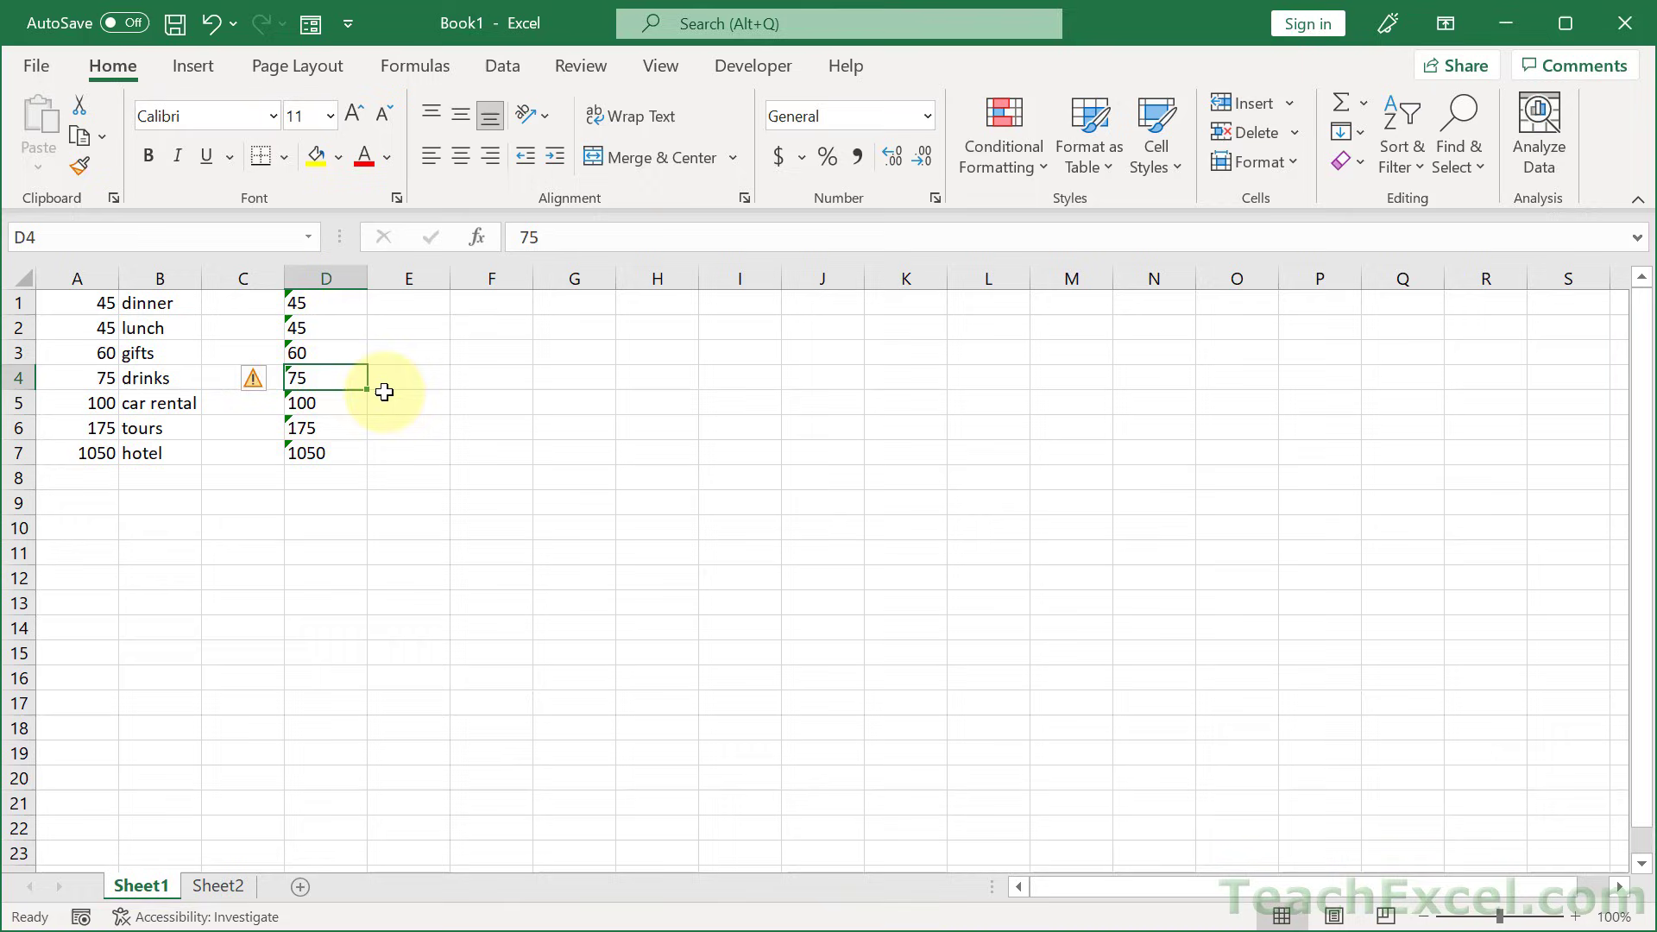
left_click_drag(302, 302, 332, 453)
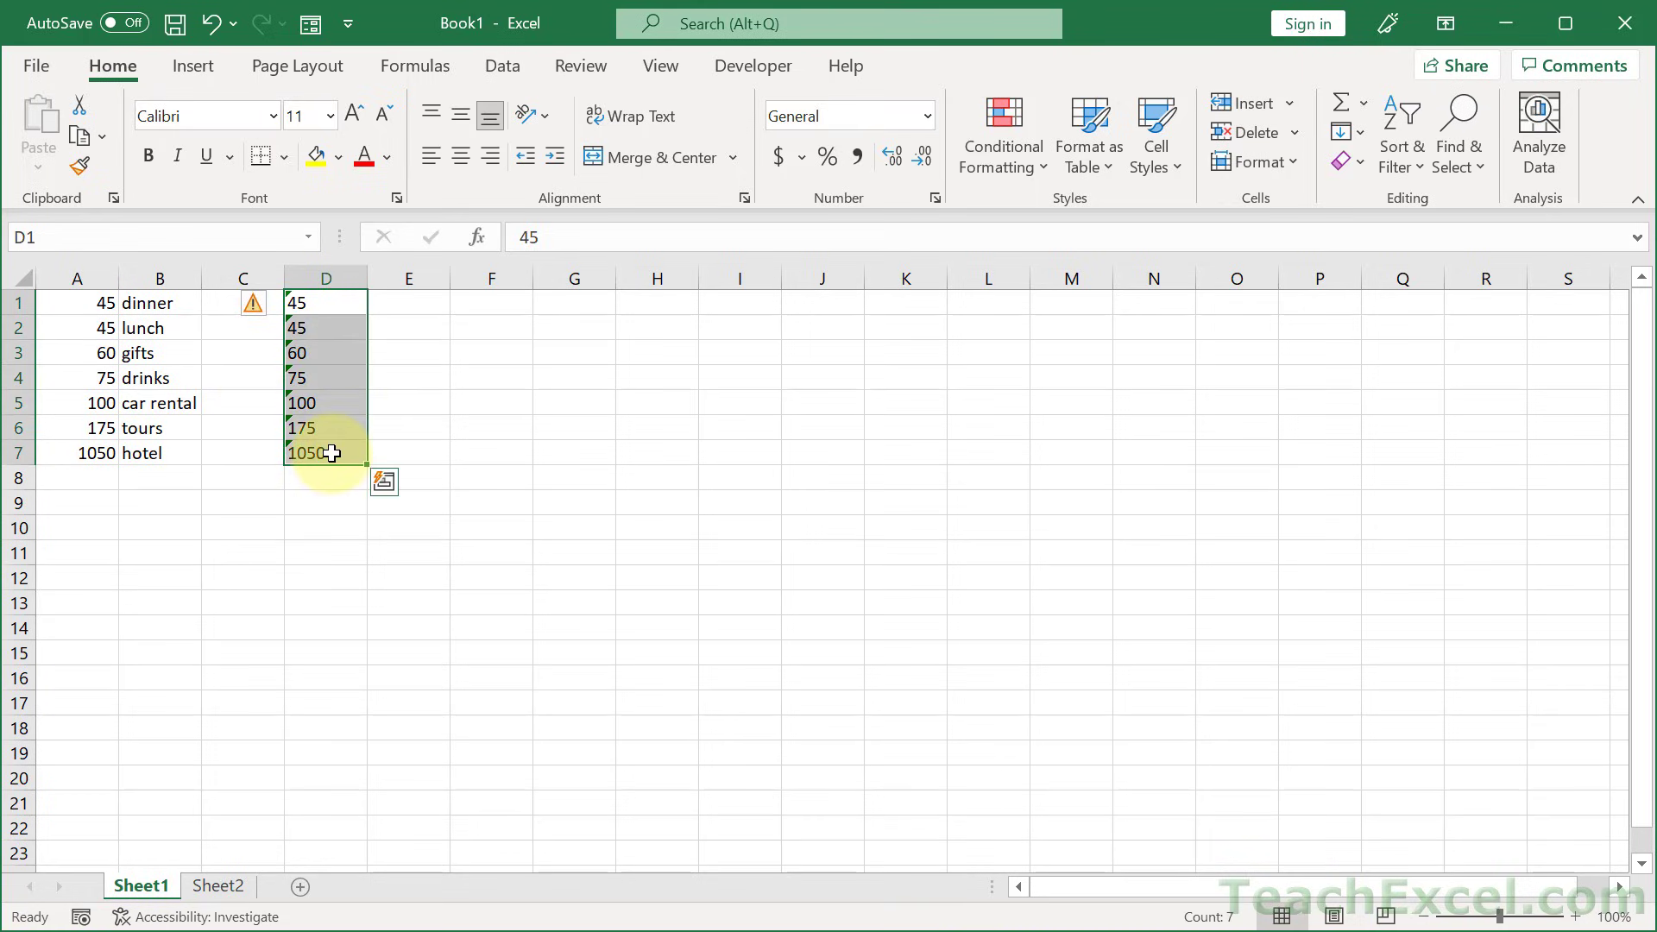
left_click(276, 308)
left_click(340, 377)
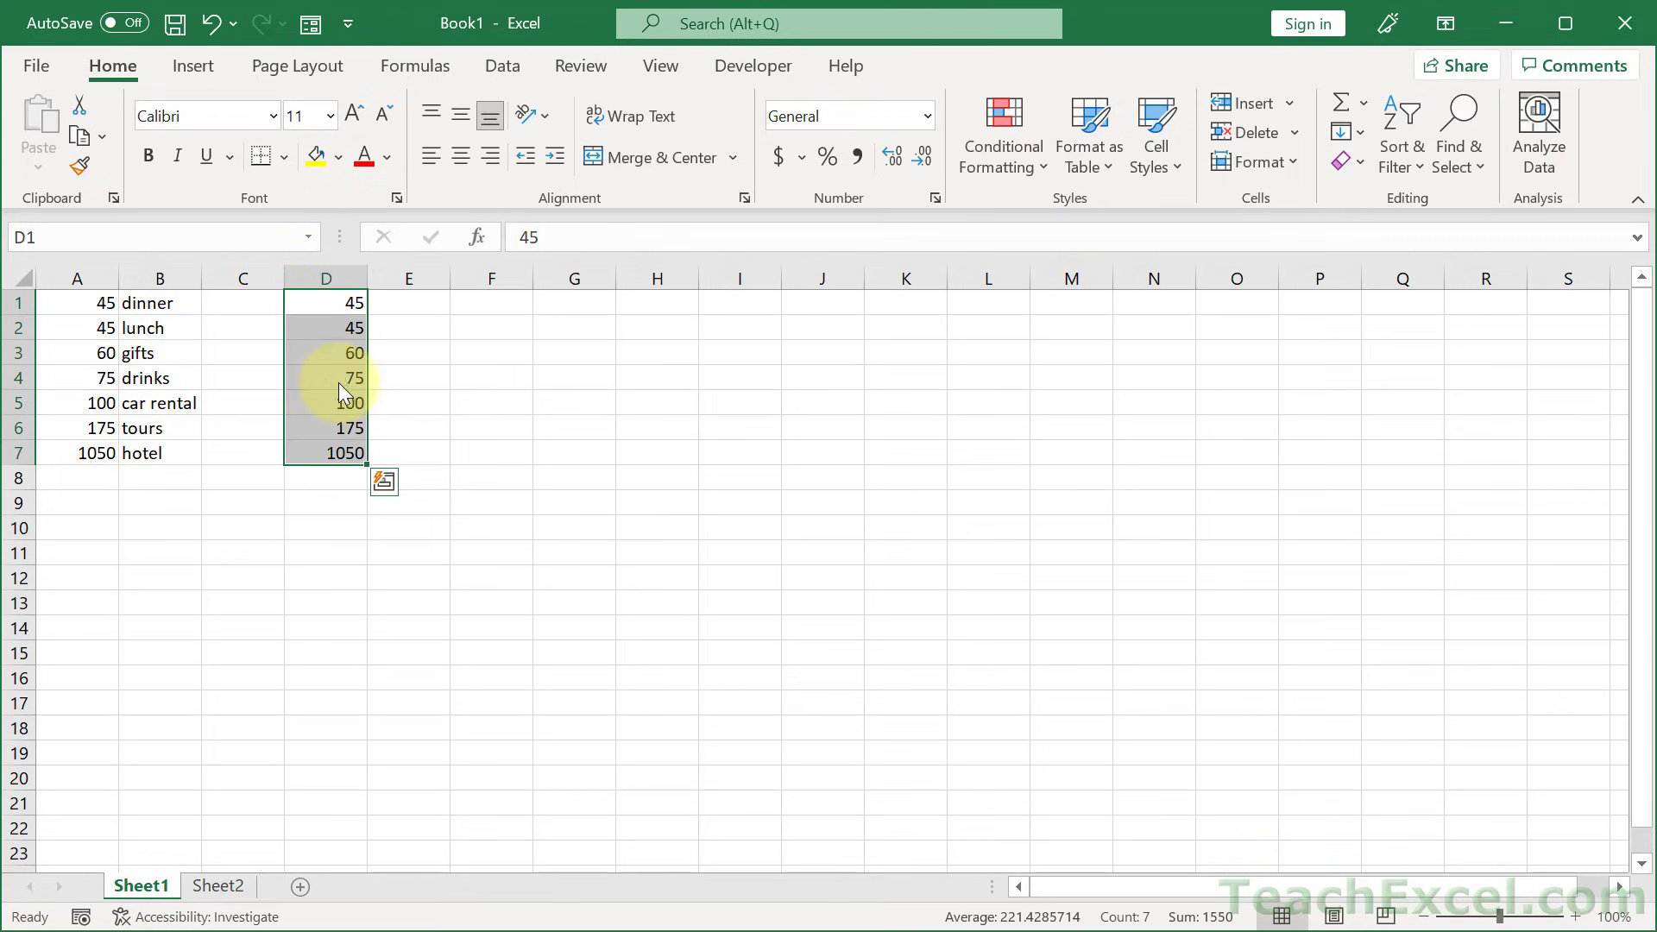
left_click(440, 327)
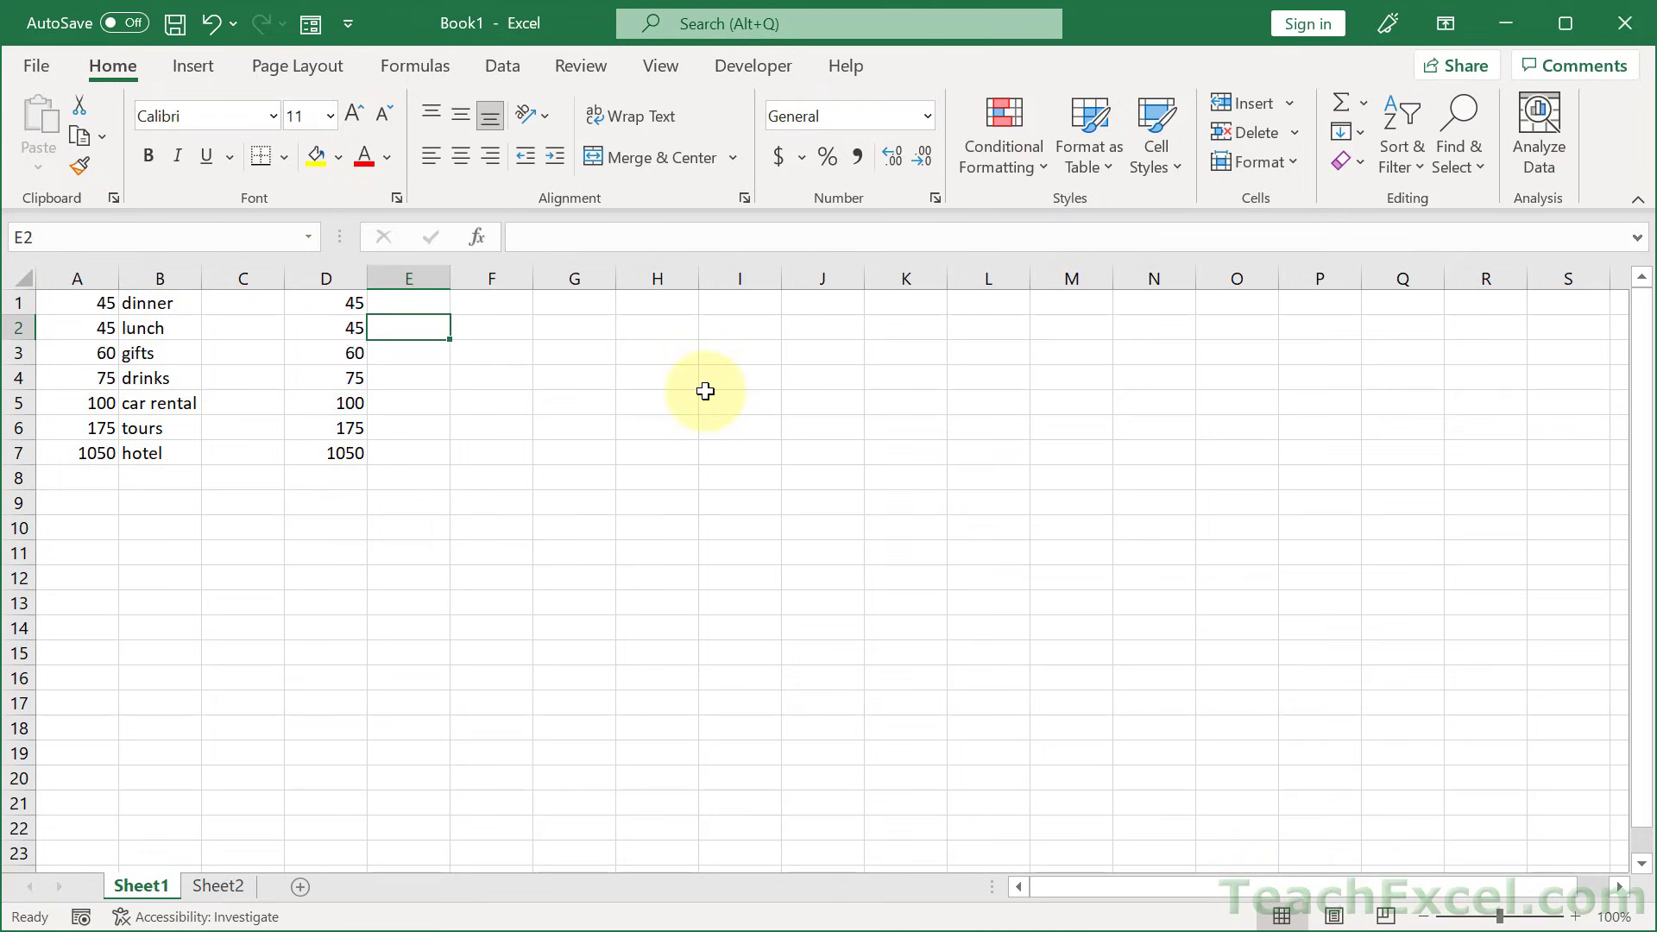
- Clear the helper values from column D
left_click(319, 276)
key("Delete")
left_click(323, 401)
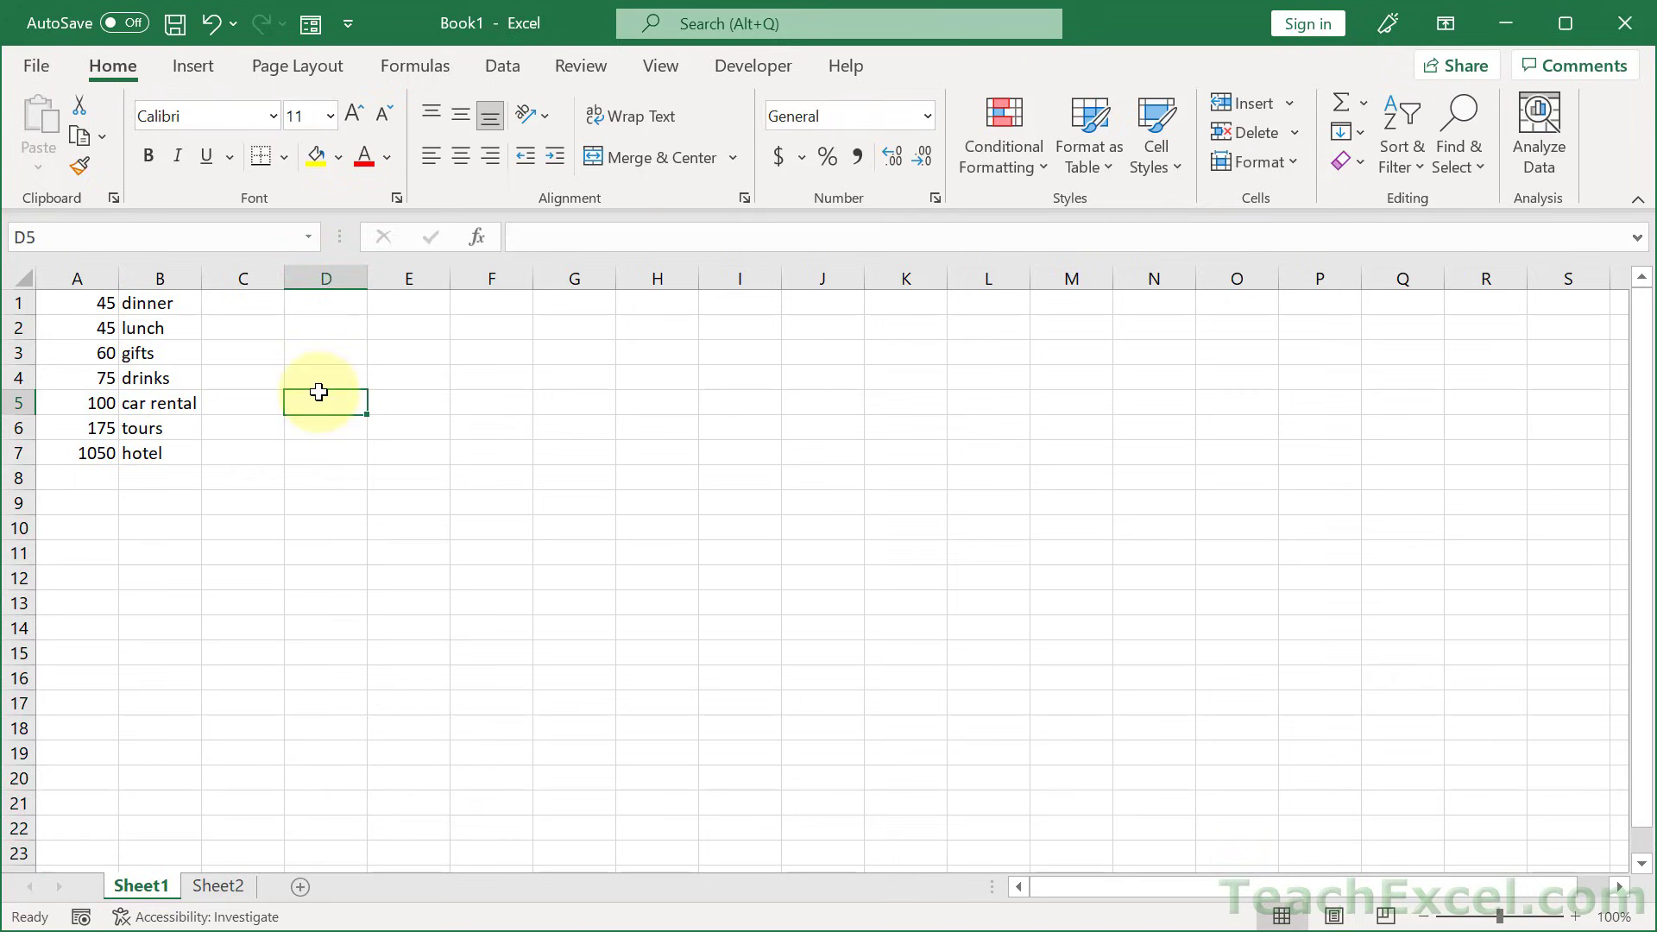
- Move A1:B7 down one row and add headers Amount in A1 and Purpose in B1
left_click_drag(79, 303, 162, 485)
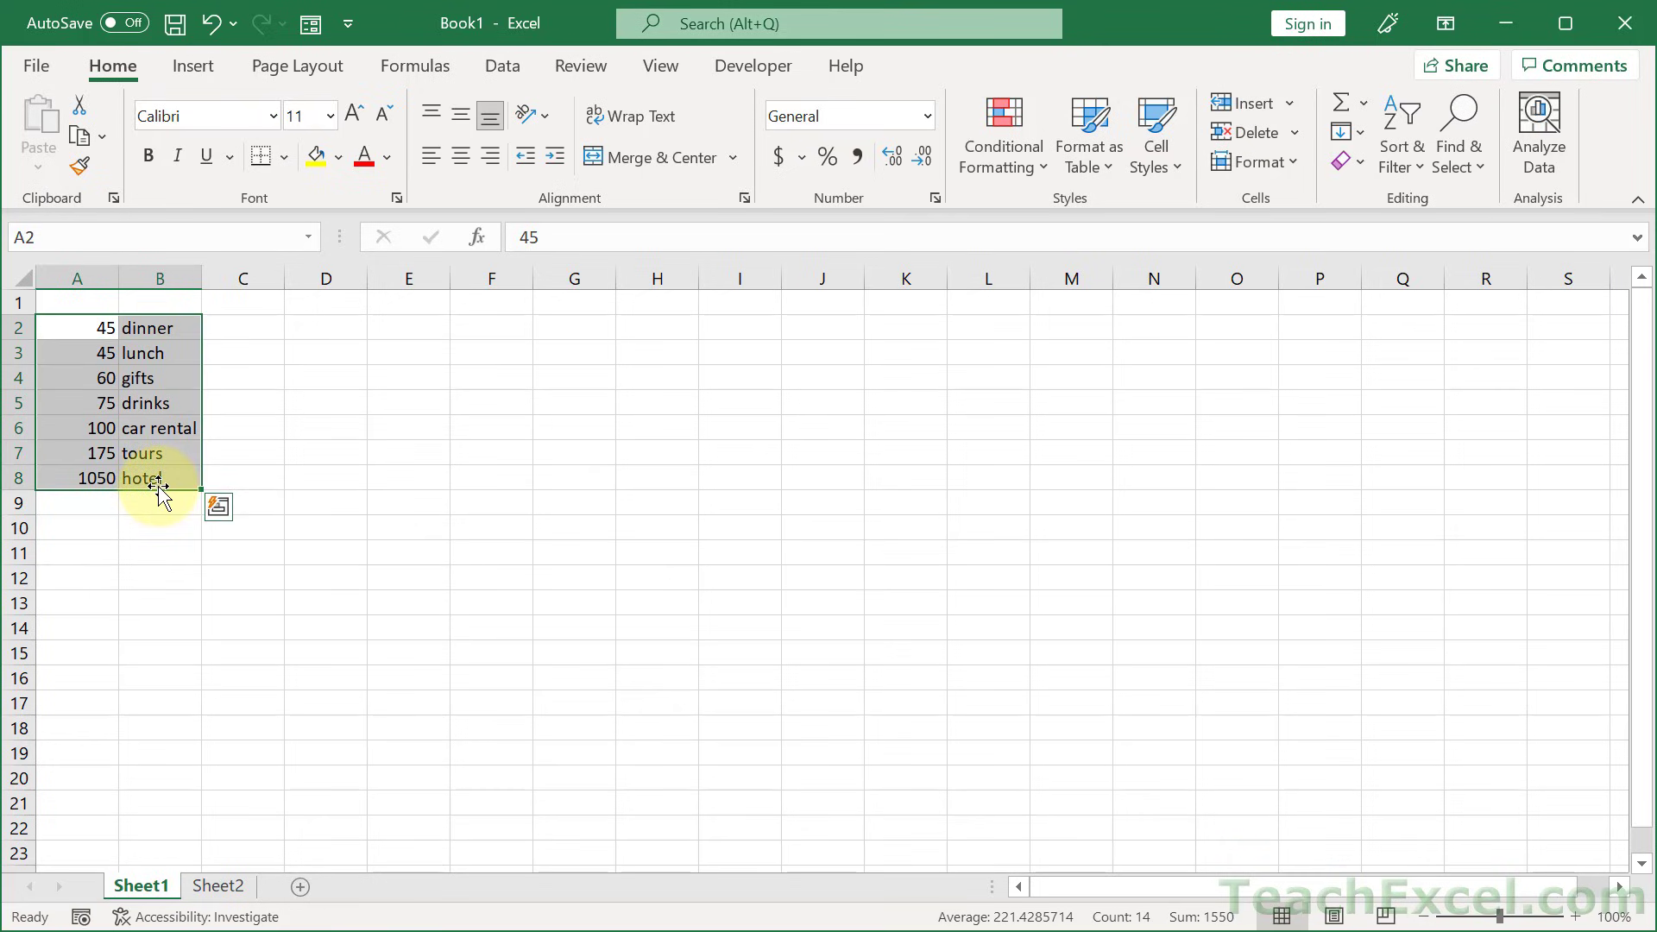
left_click(79, 298)
type("Amount")
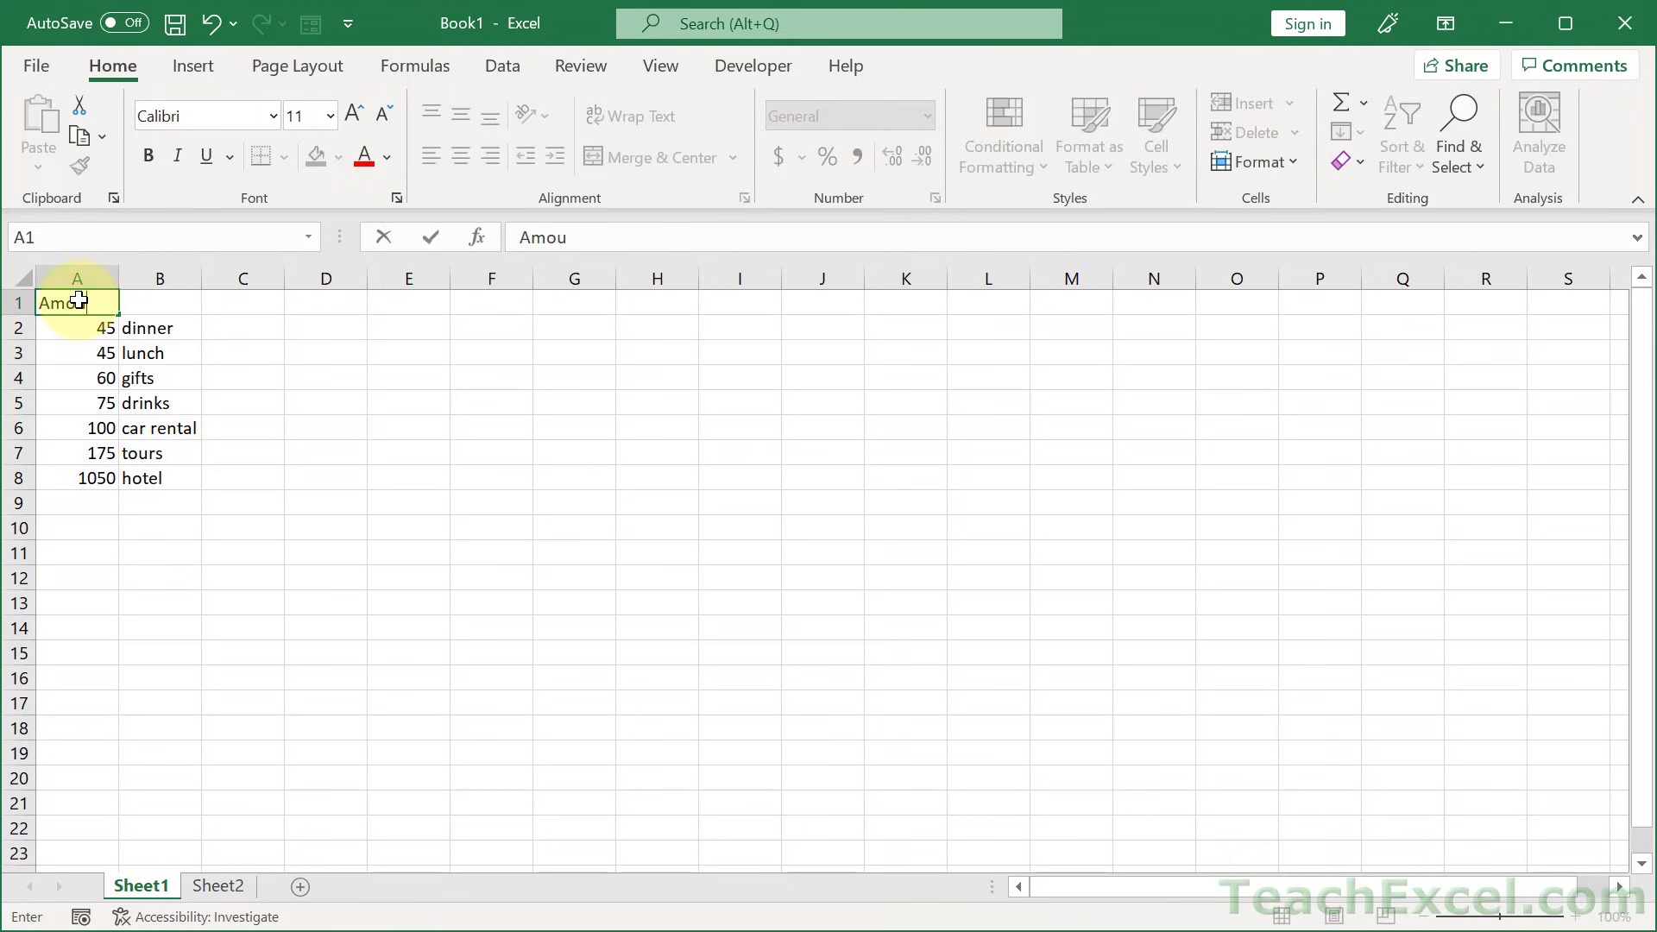
key("Tab")
type("Purpose")
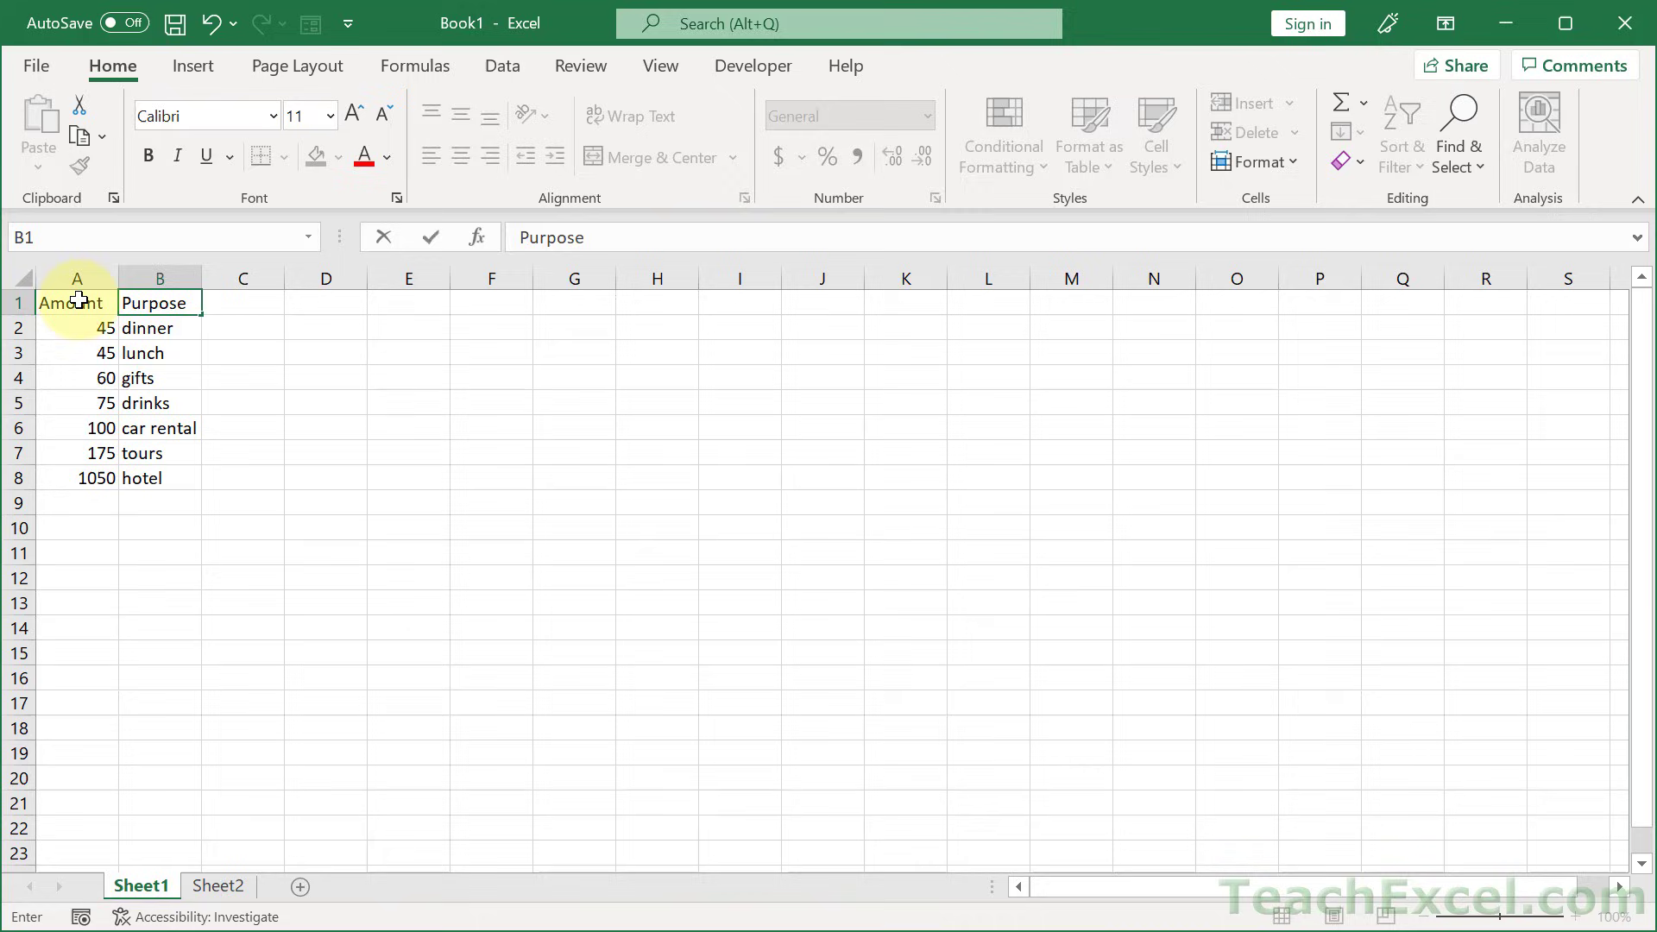
key("Return")
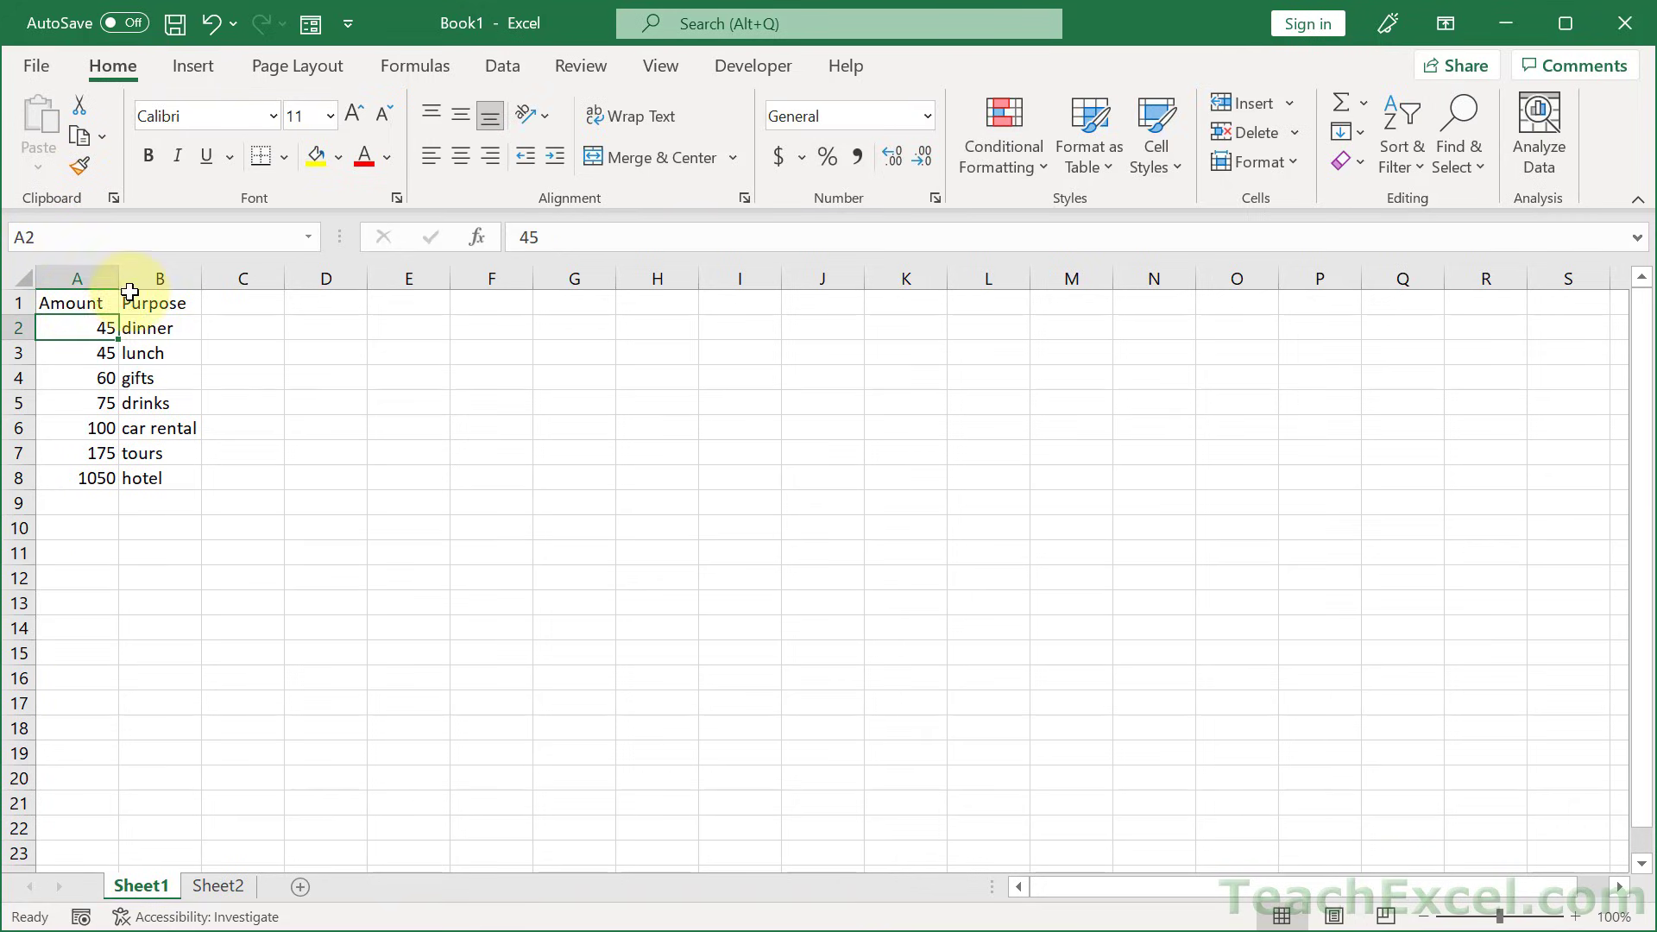
- Turn A1:B8 into a table with headers and a total row
key("ctrl+t")
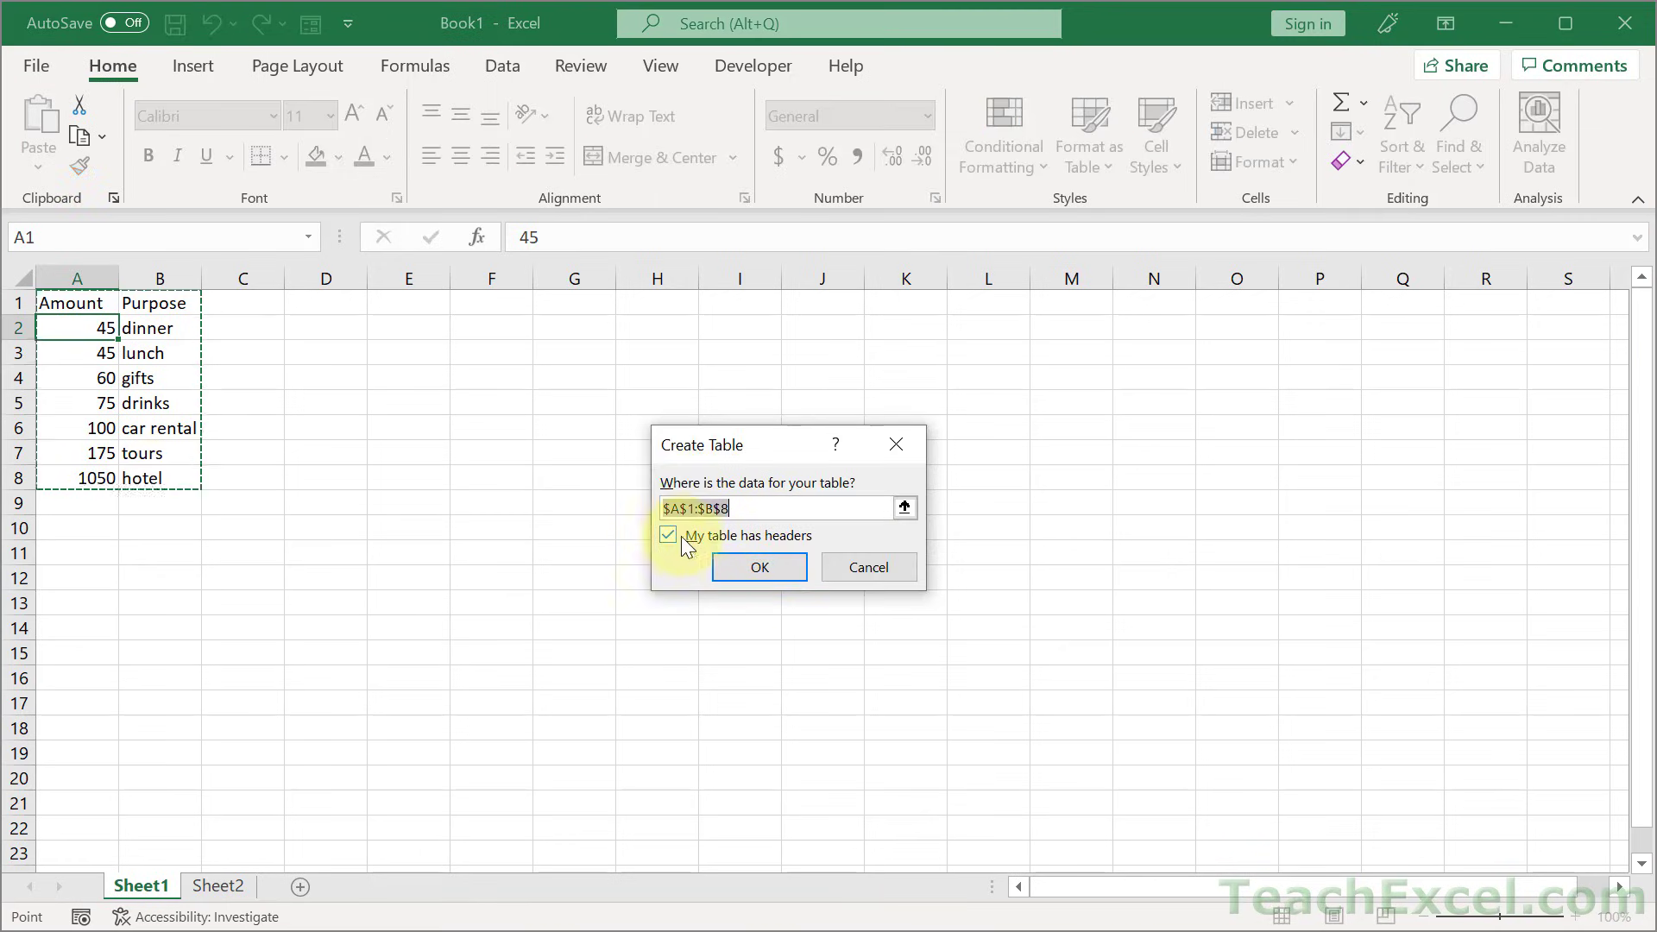
left_click(761, 574)
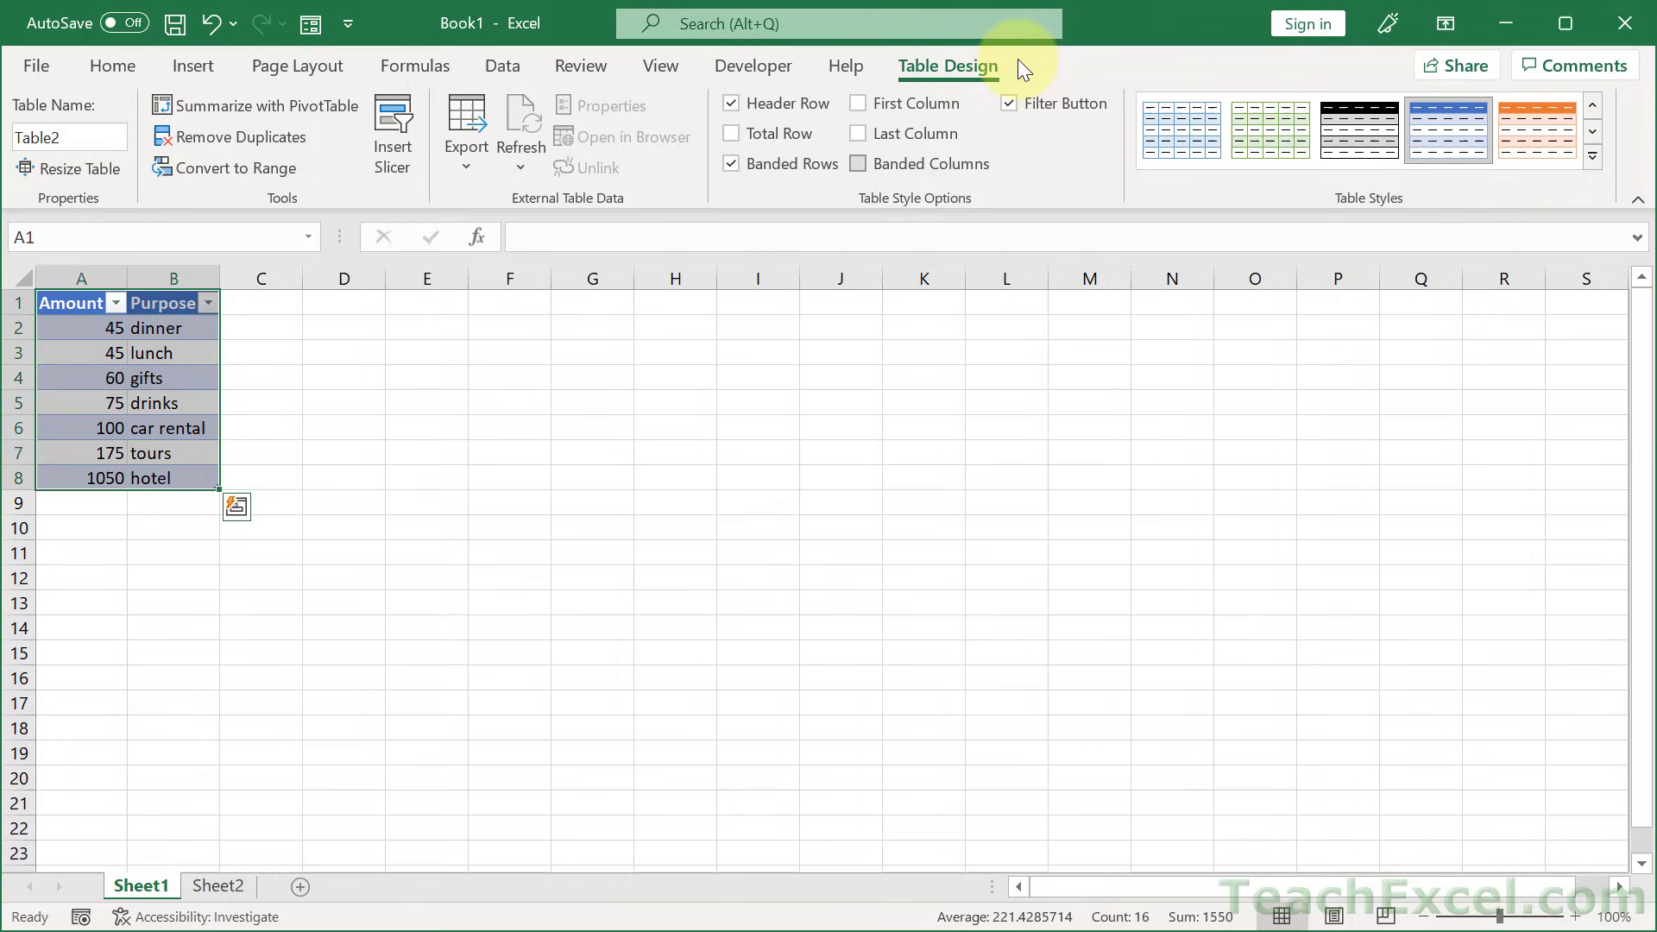
left_click(794, 131)
- Set the Amount total to Sum (1550) and delete the count total under Purpose
left_click(101, 503)
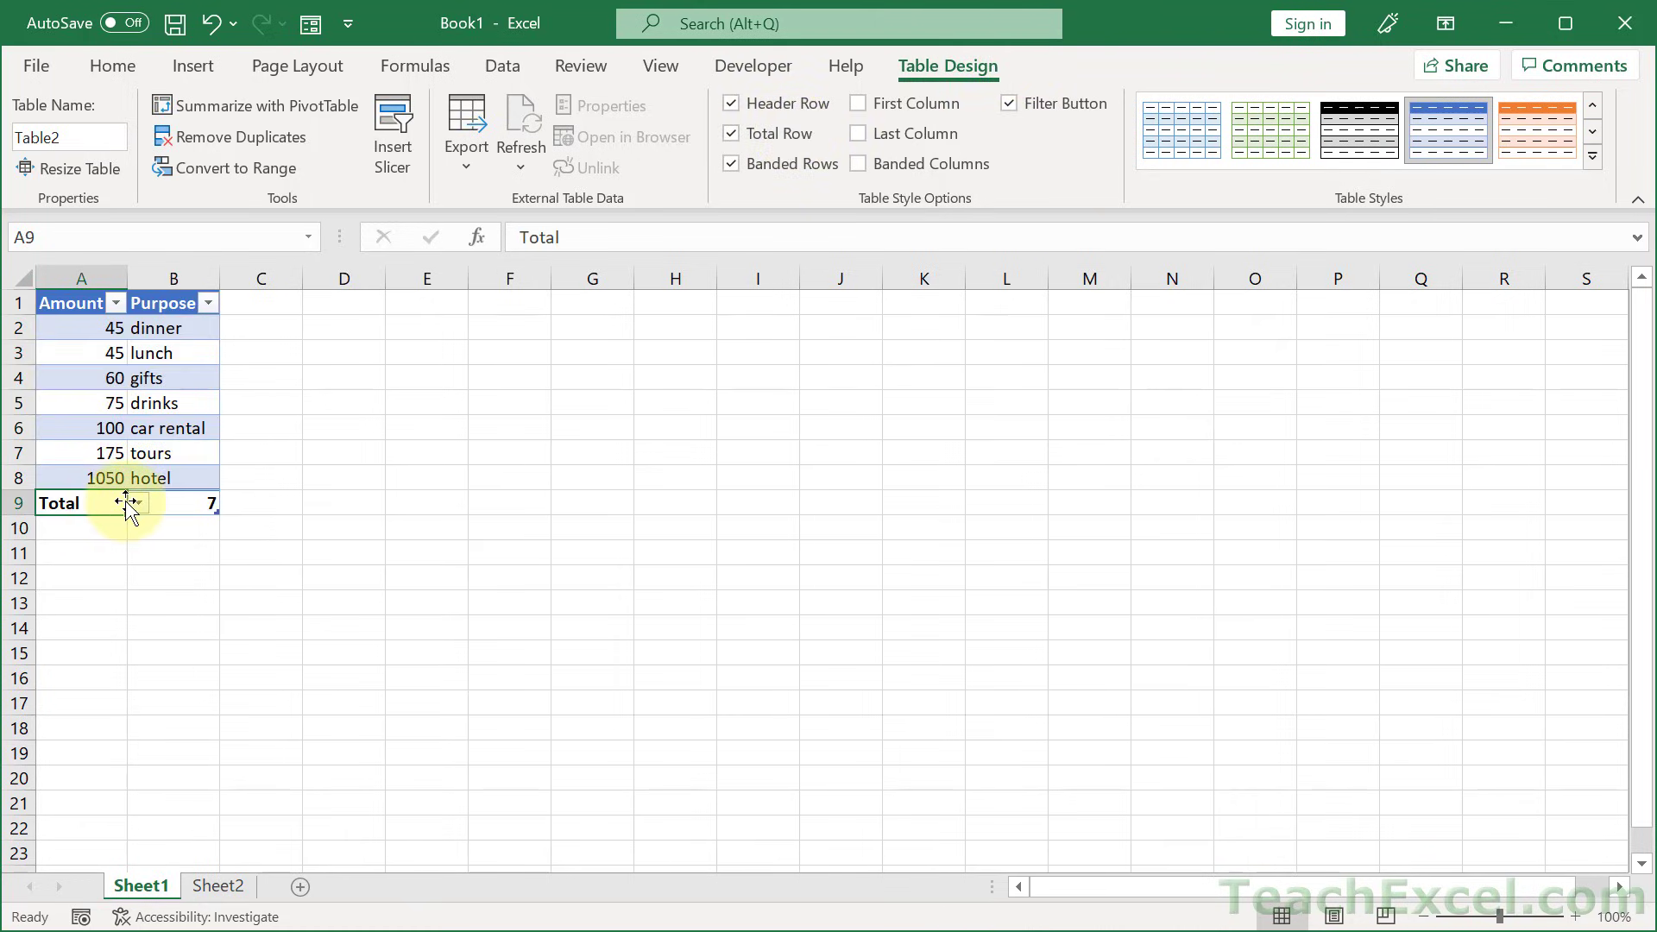
left_click(139, 504)
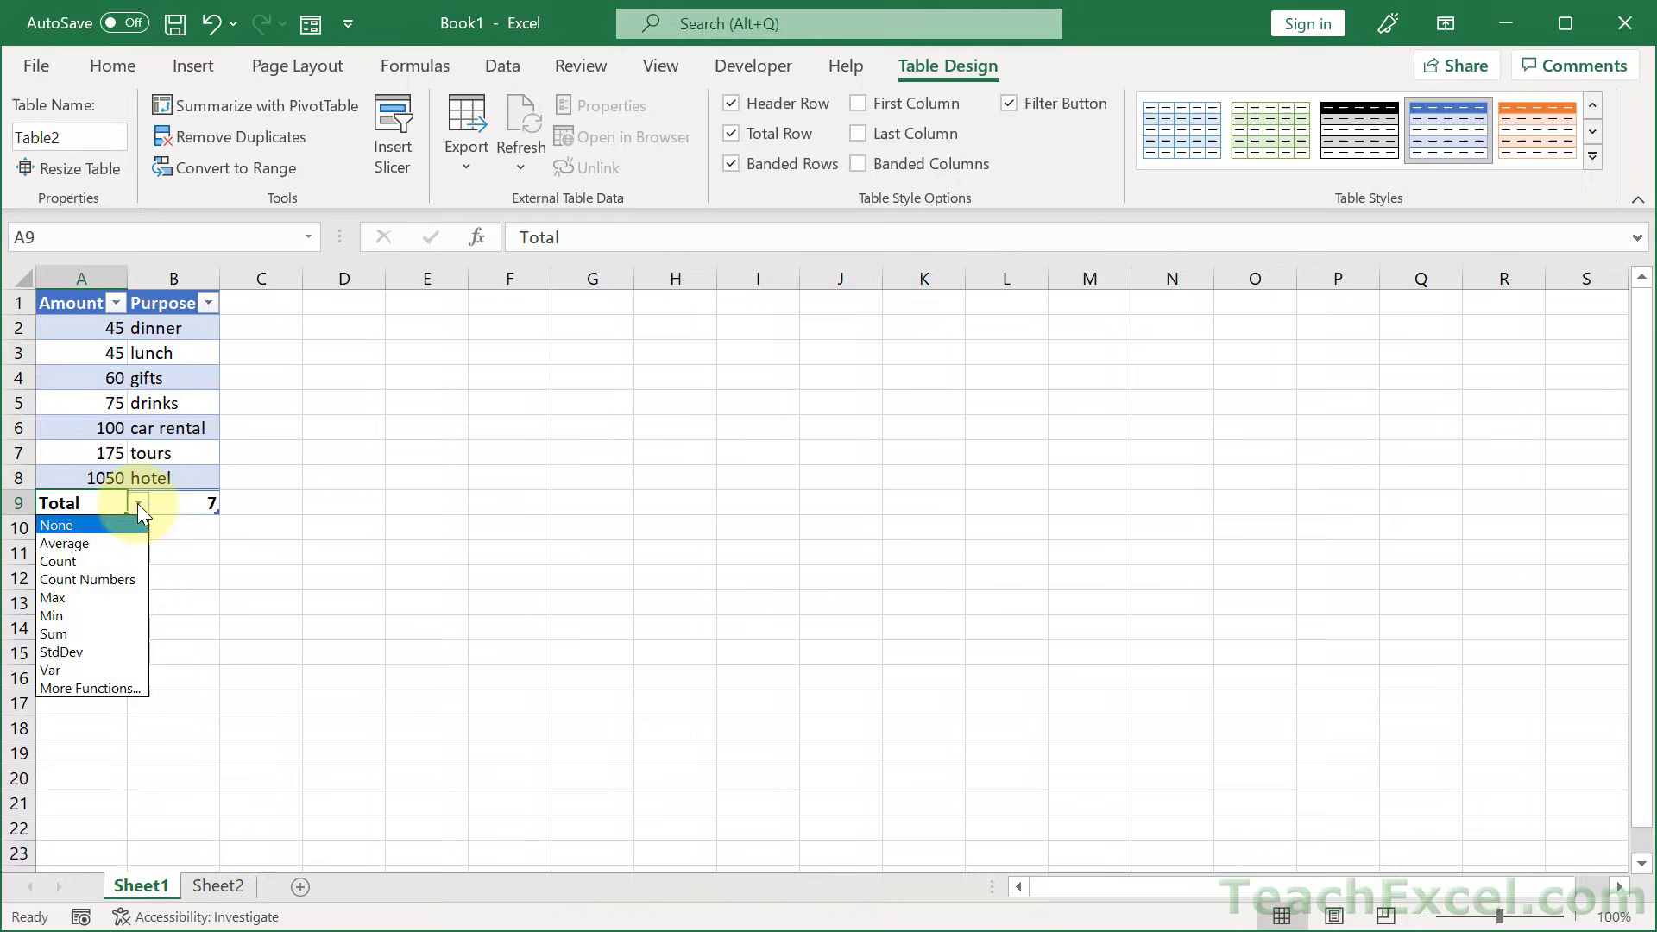
left_click(58, 634)
left_click(200, 505)
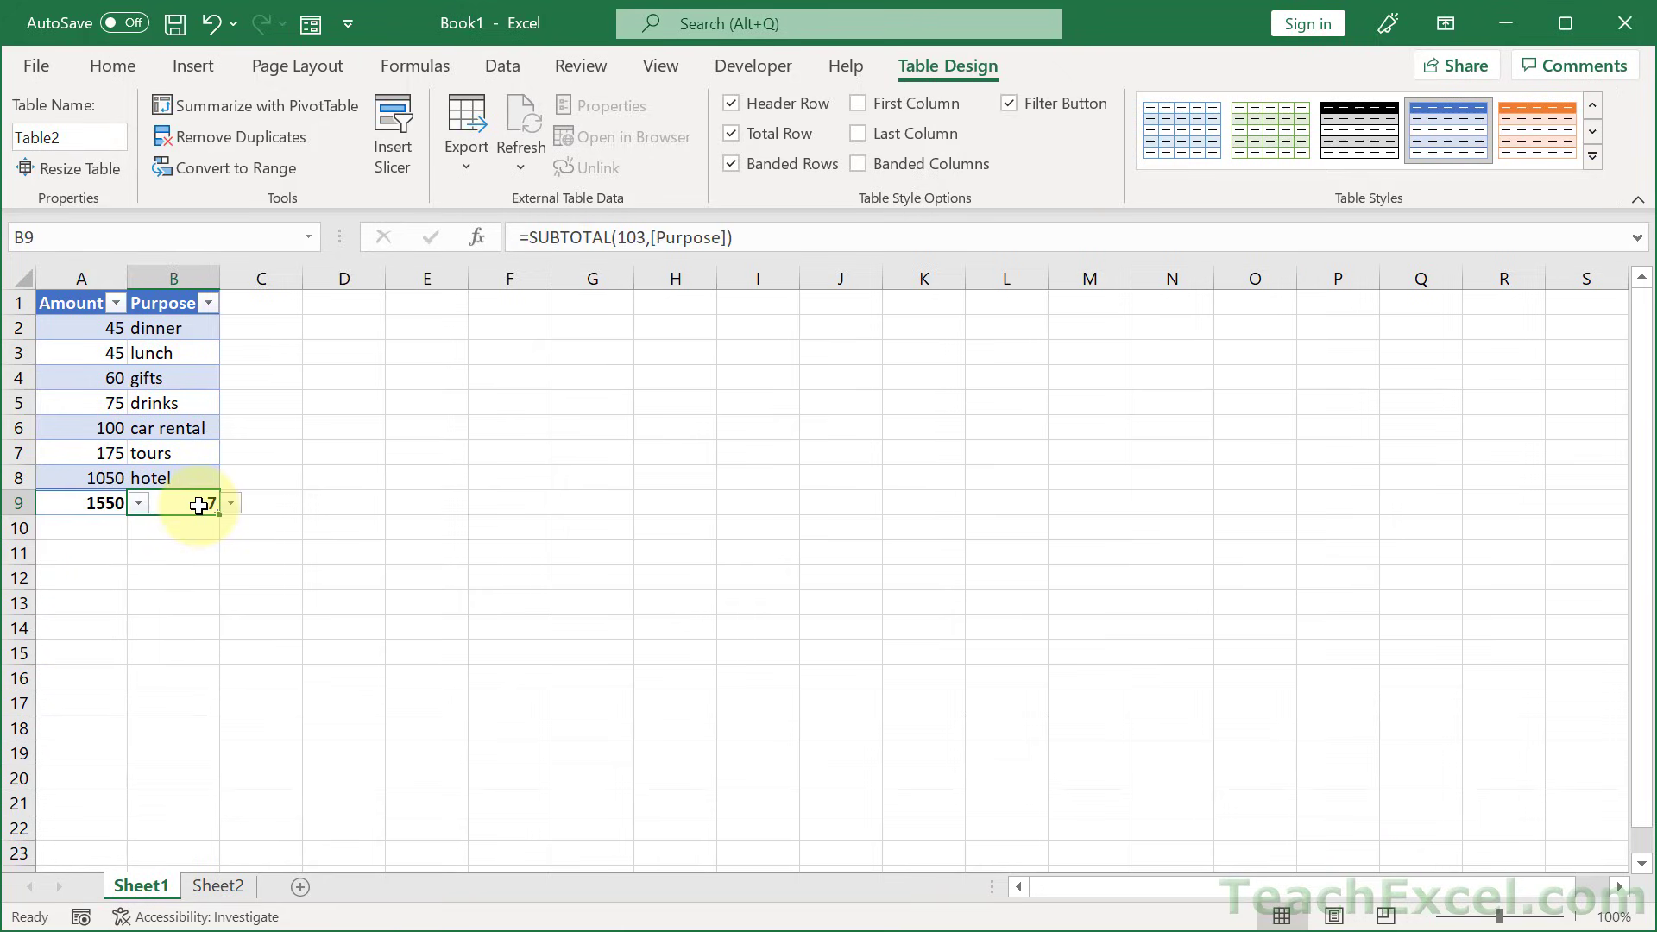
key("Delete")
- Apply Accounting dollar format to A2:A9 and autofit column A so $1,550.00 shows fully
left_click_drag(69, 503, 86, 331)
left_click(109, 56)
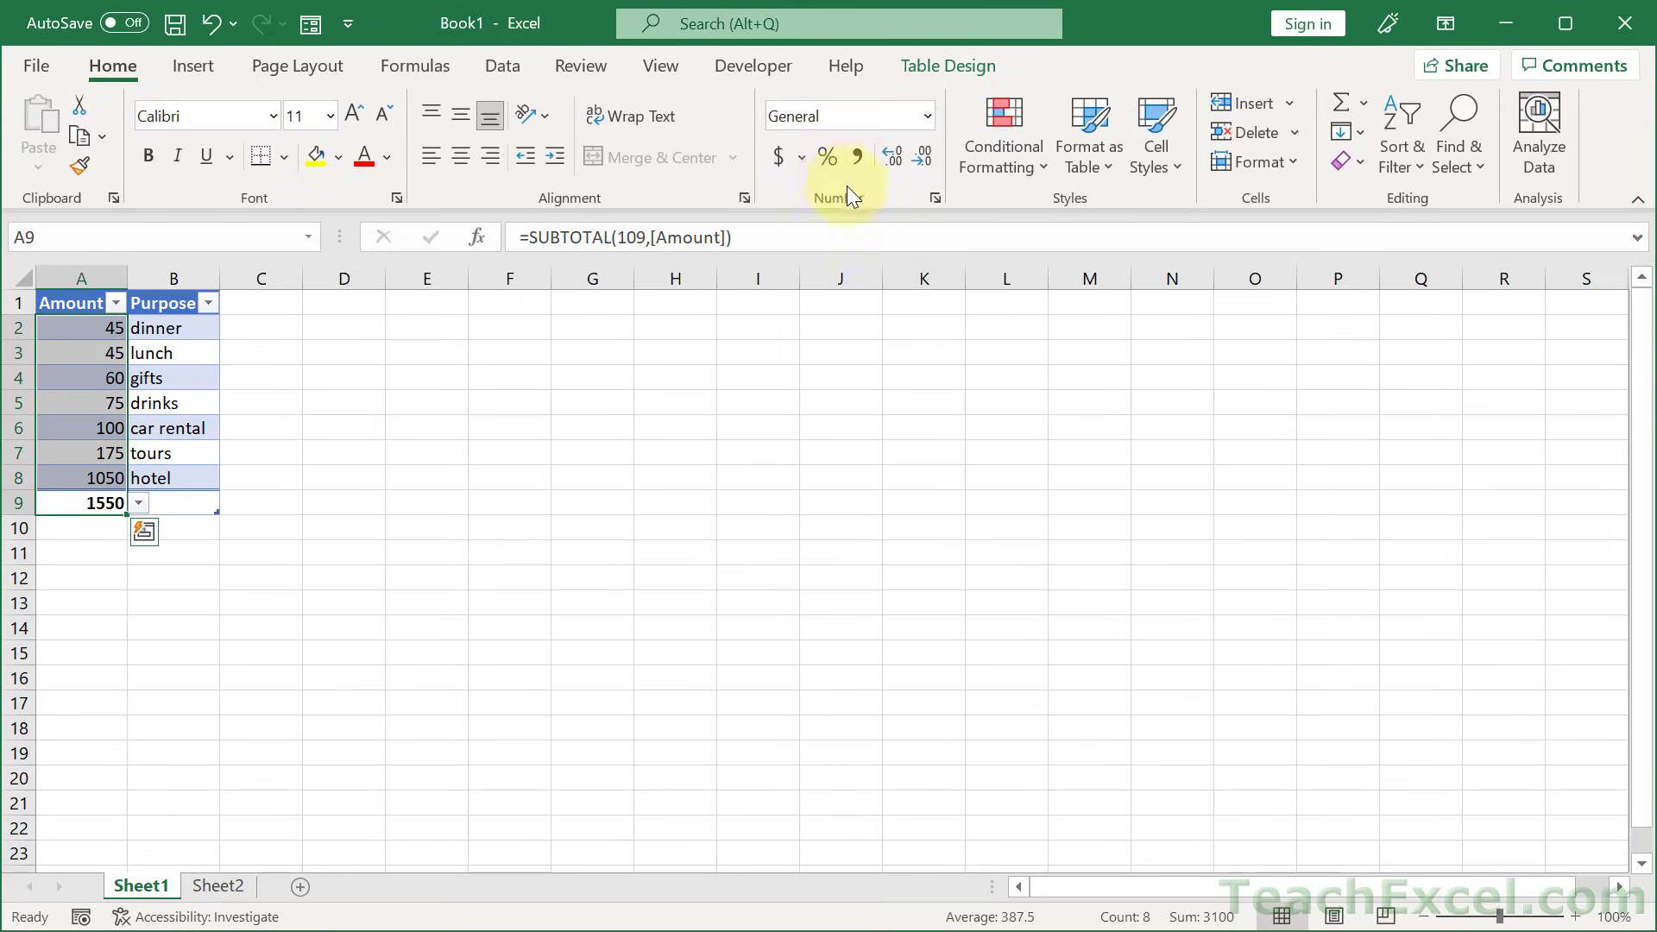
left_click(780, 155)
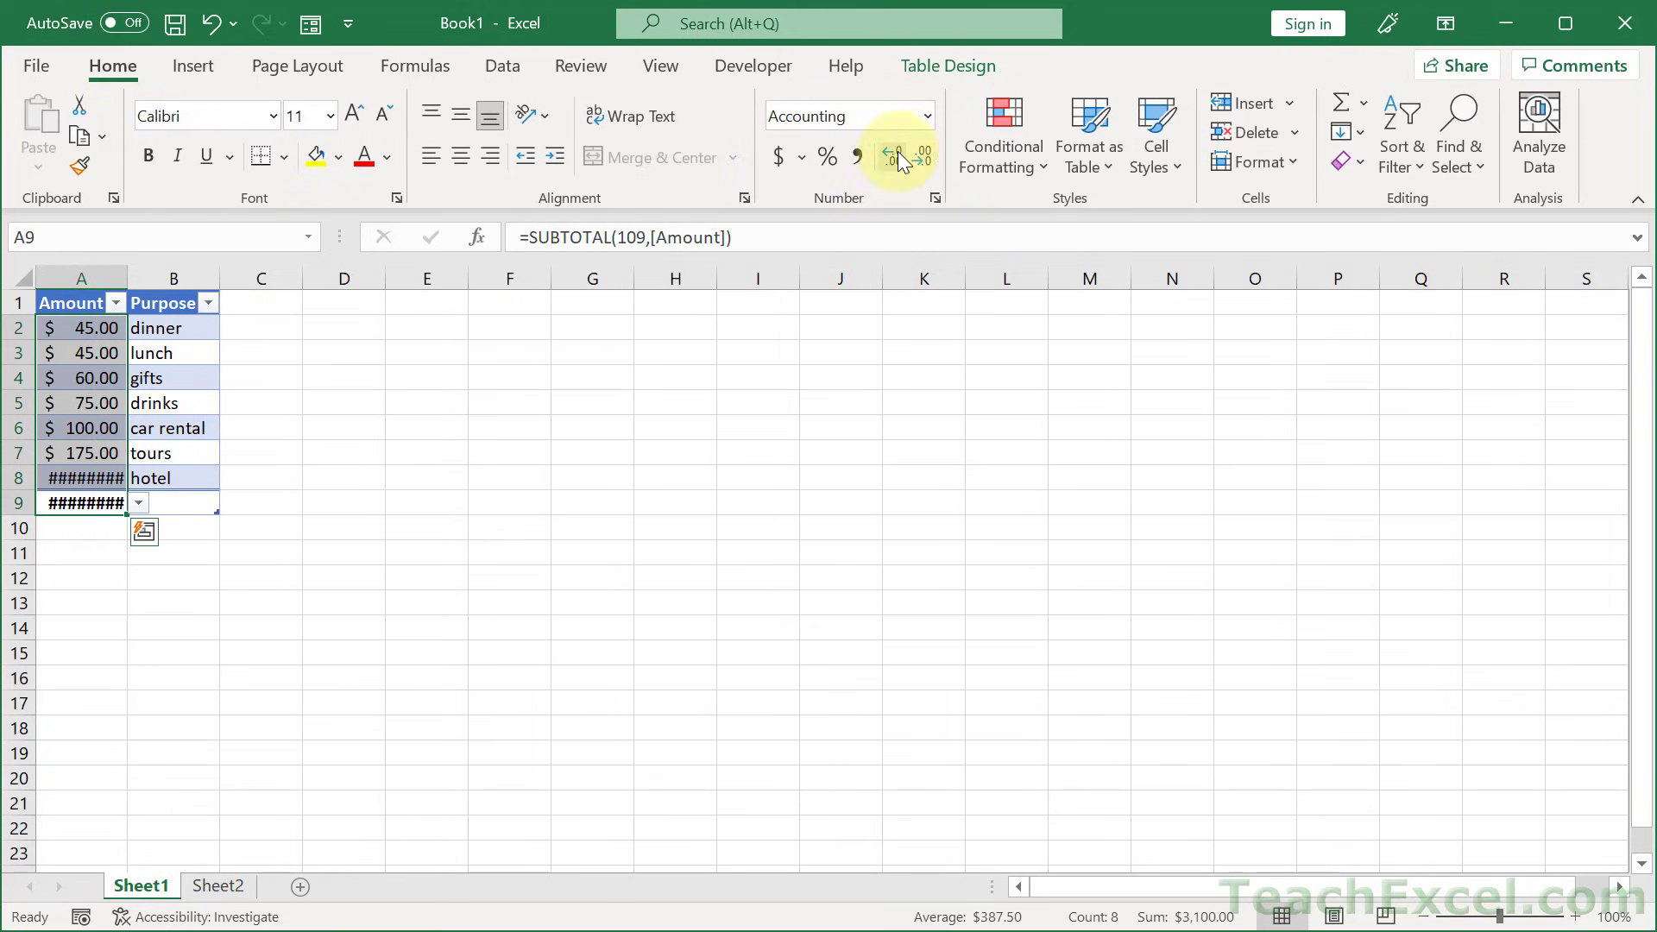
double_click(129, 279)
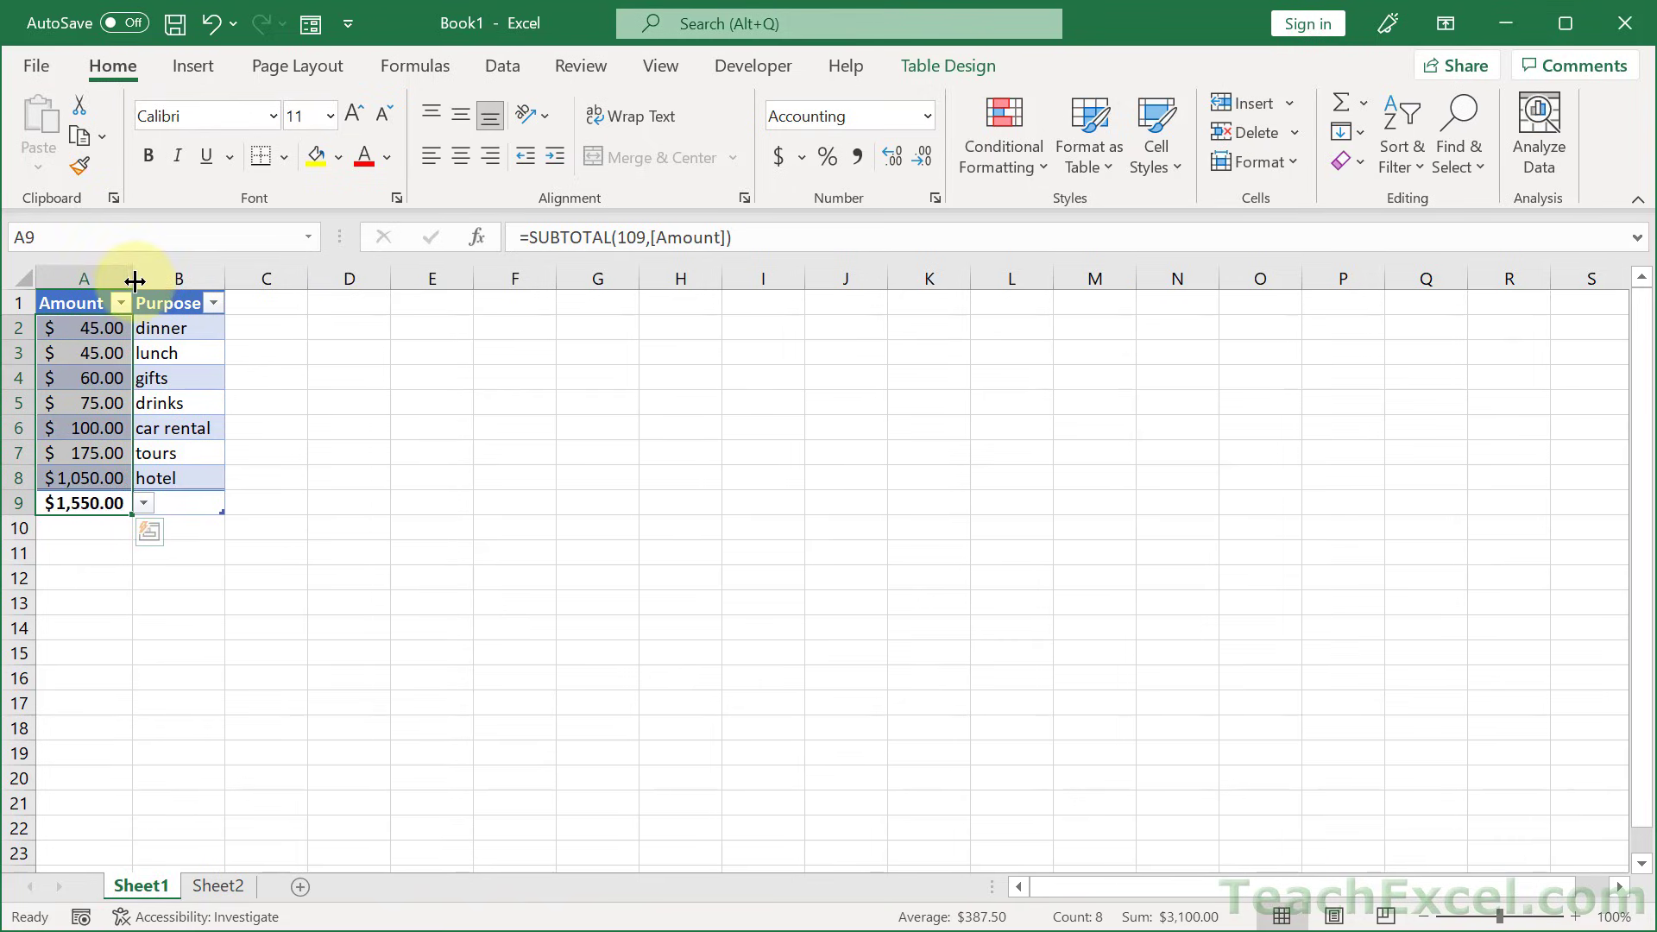
left_click(428, 448)
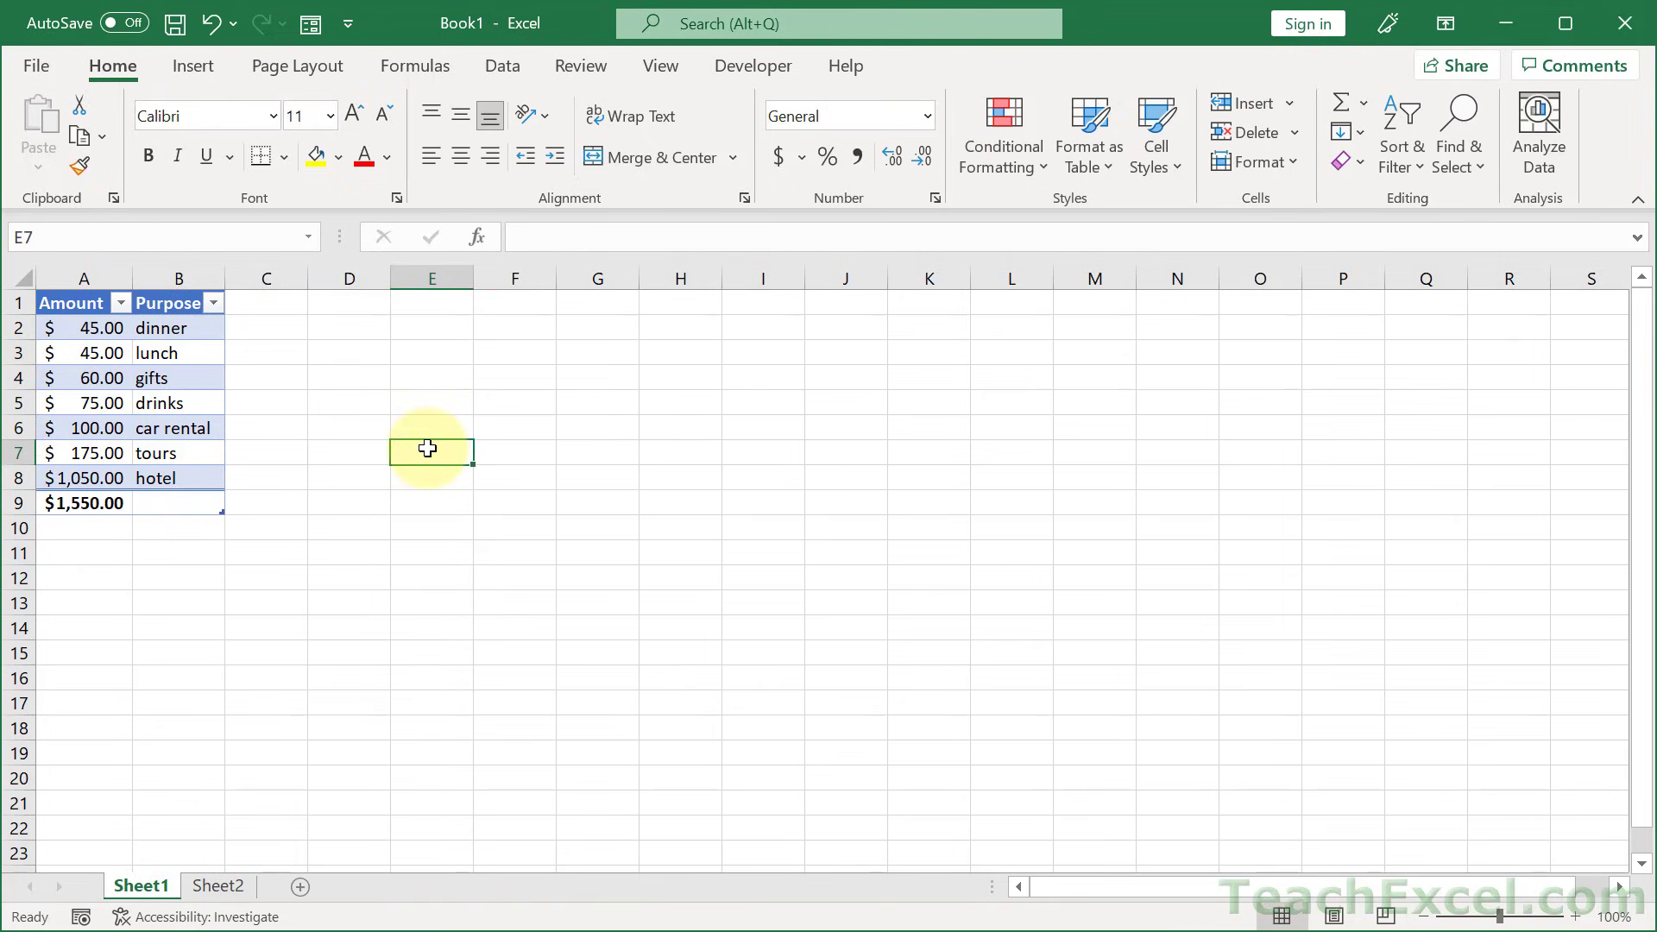
- Switch with Alt+Tab to List Import from Word.docx and its bulleted budget list
key("alt+Tab")
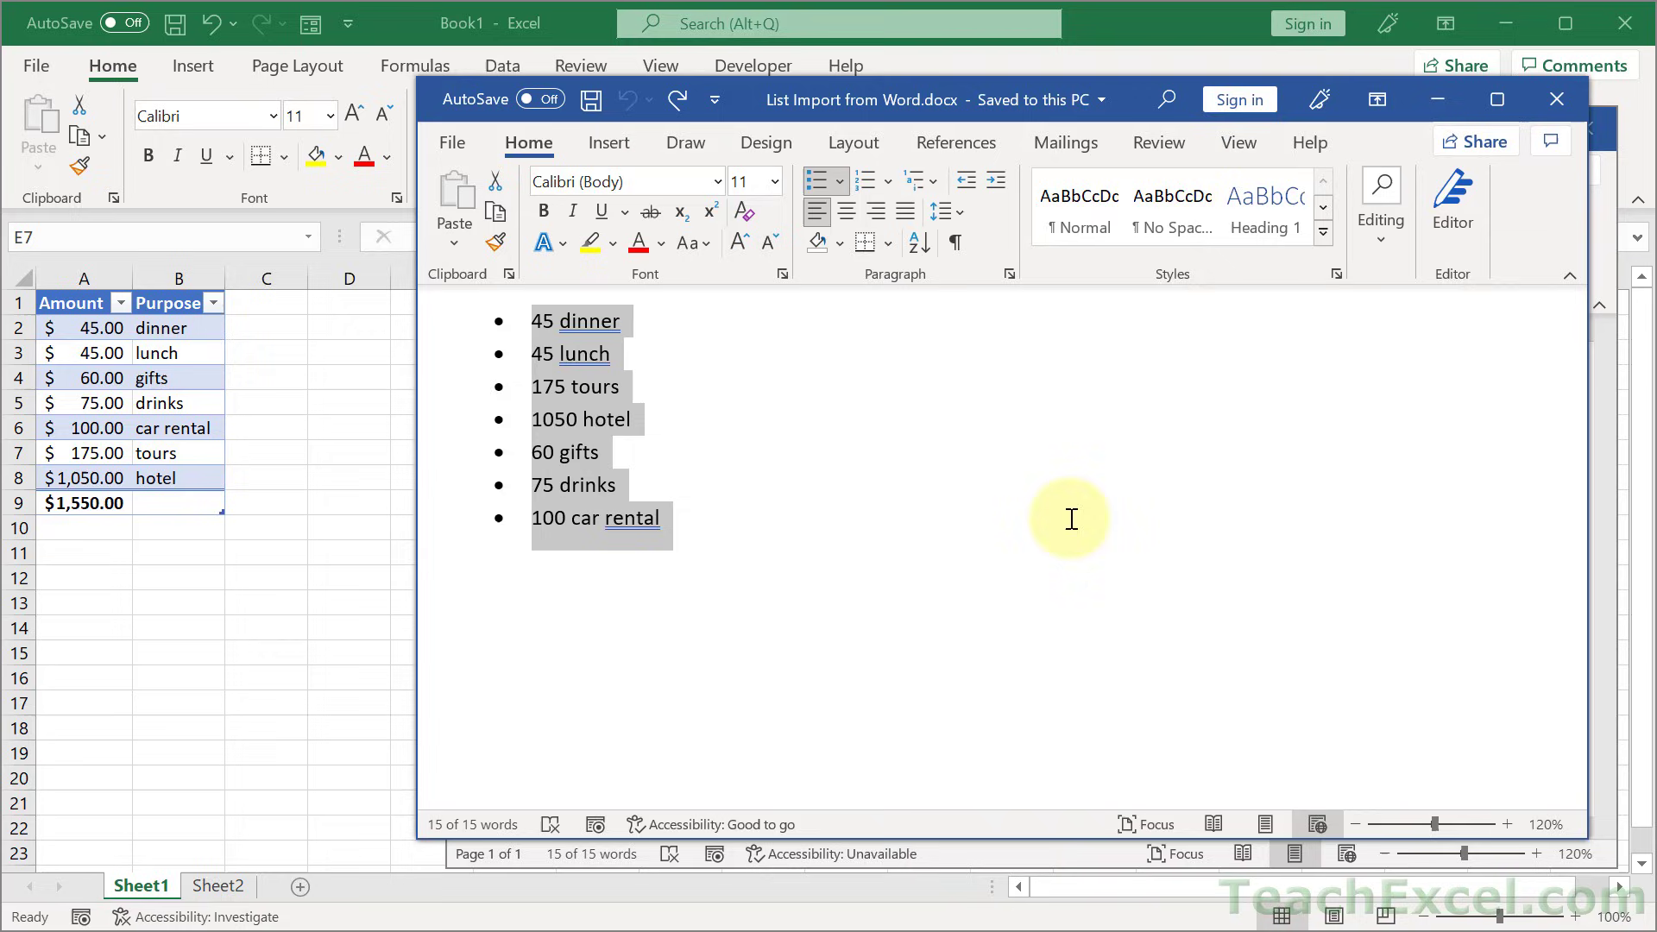